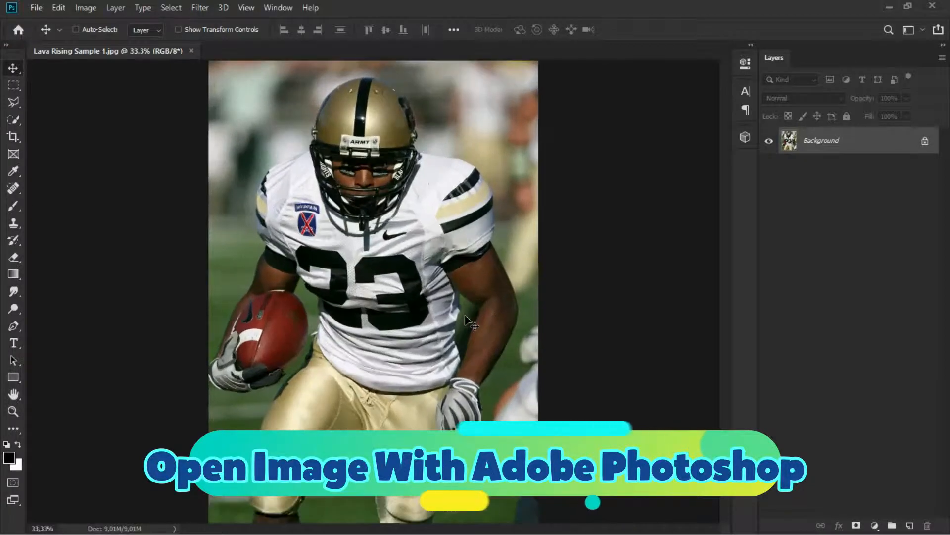
Open Lava Rising Sample 2.jpg from the Lava Rising folder with Adobe Photoshop CC 2019.
scroll(529, 200, up, 1)
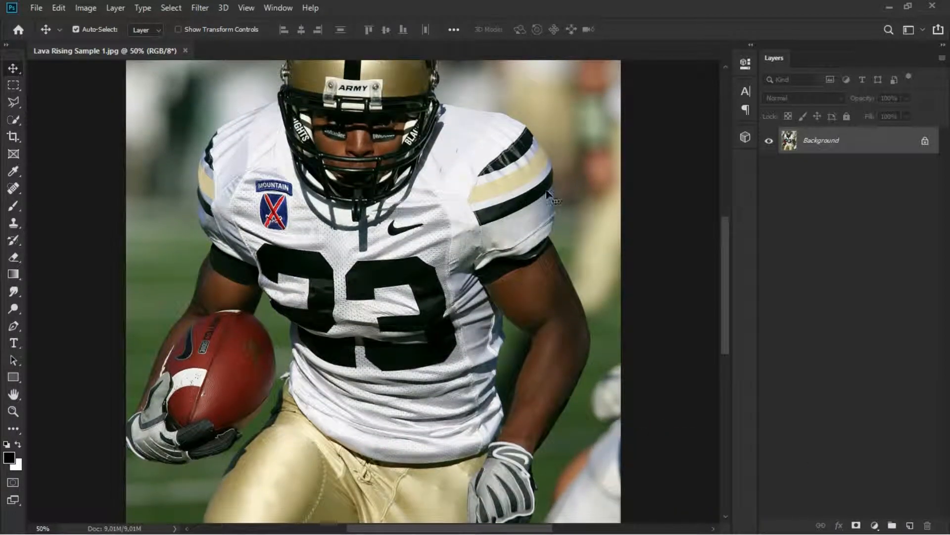
click(889, 6)
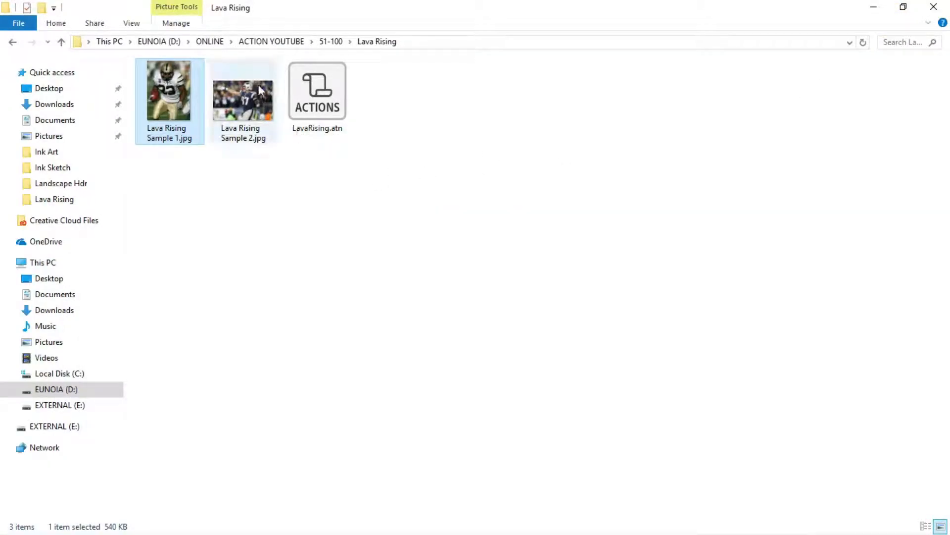
right_click(239, 86)
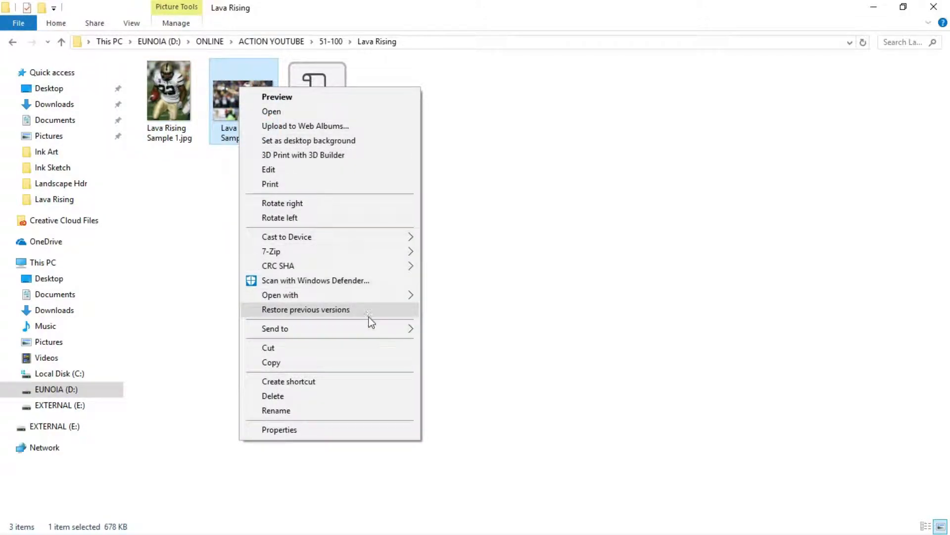
mouse_move(406, 298)
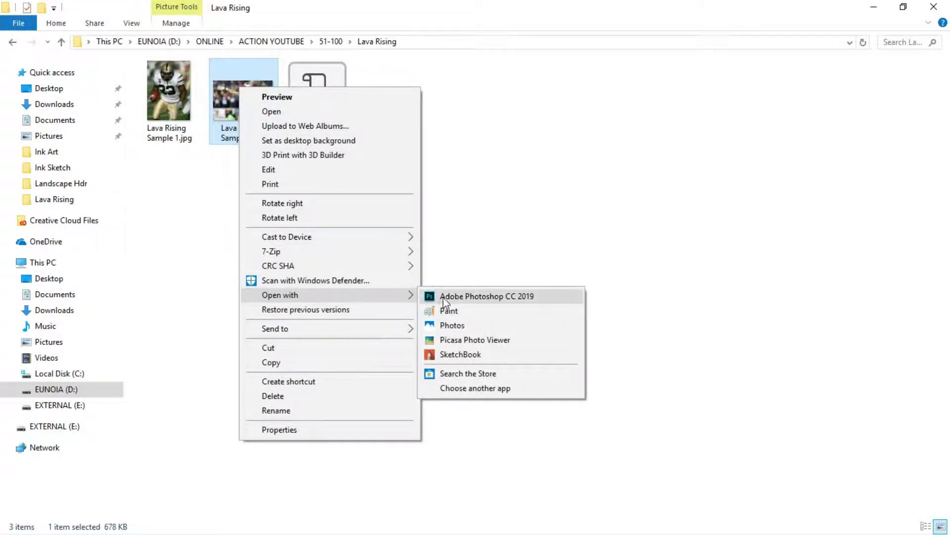
click(539, 297)
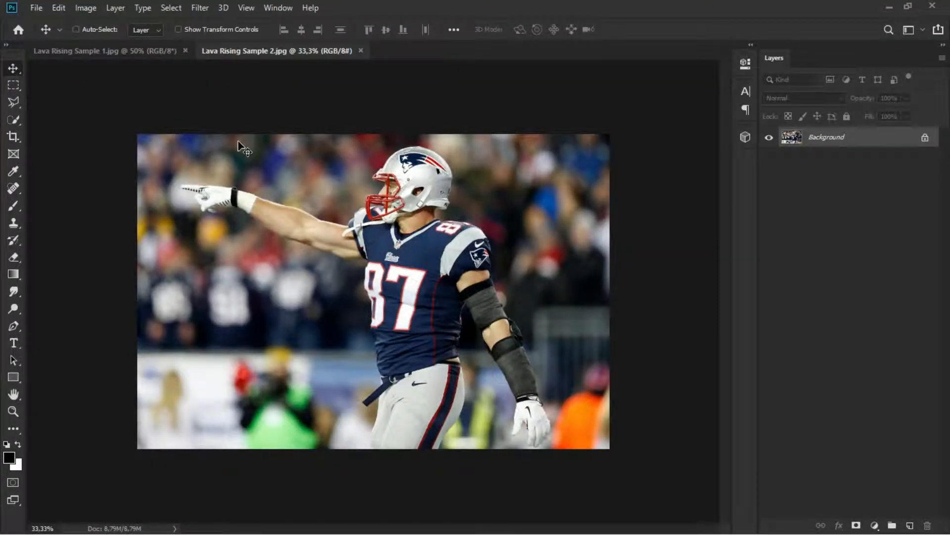
key(ctrl+plus)
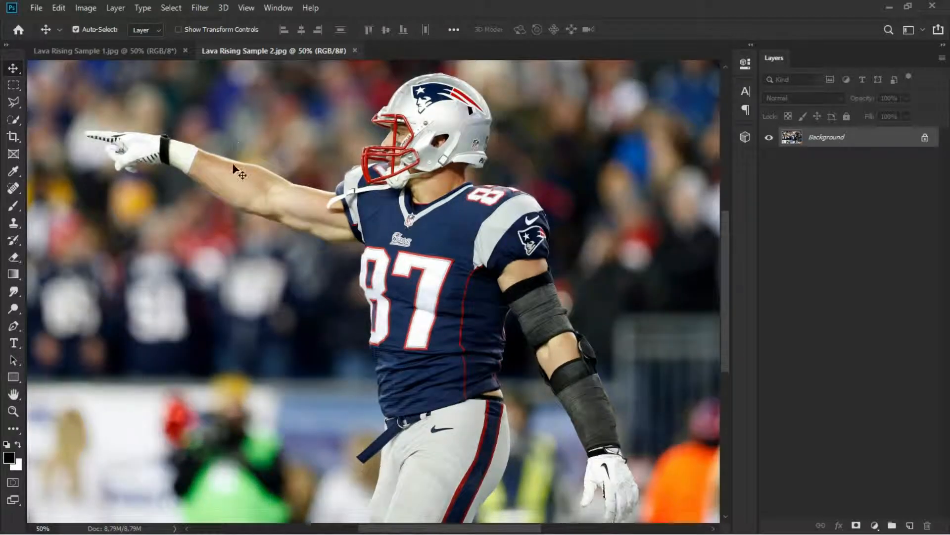
Set the image's colour depth to 8 Bits/Channel.
click(85, 9)
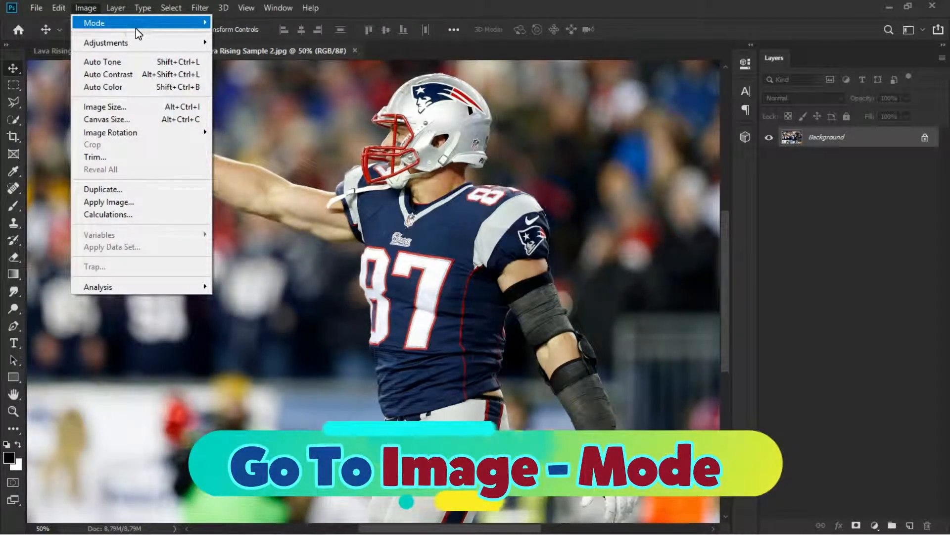
mouse_move(136, 28)
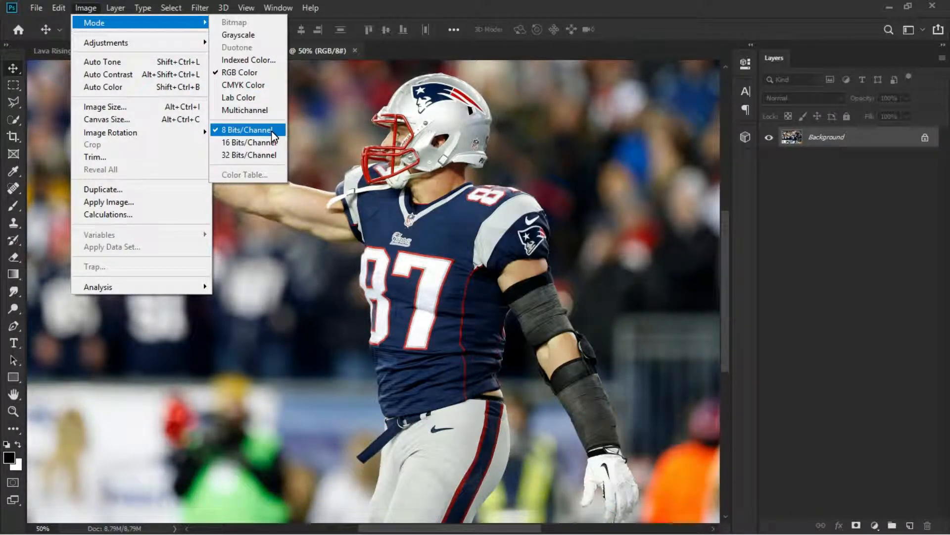
click(247, 130)
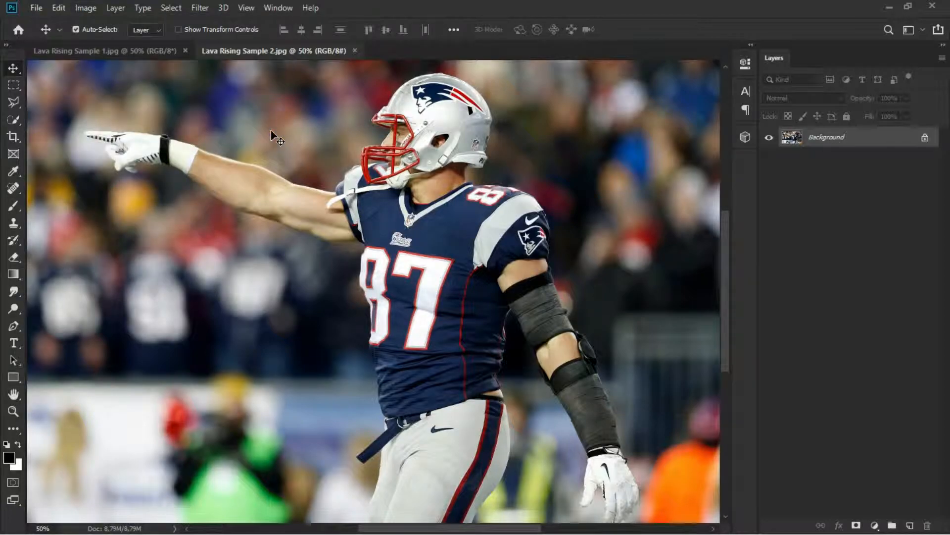
Show the Actions panel and load LavaRising.atn from the Lava Rising folder, expanding the set down to its individual commands.
click(275, 8)
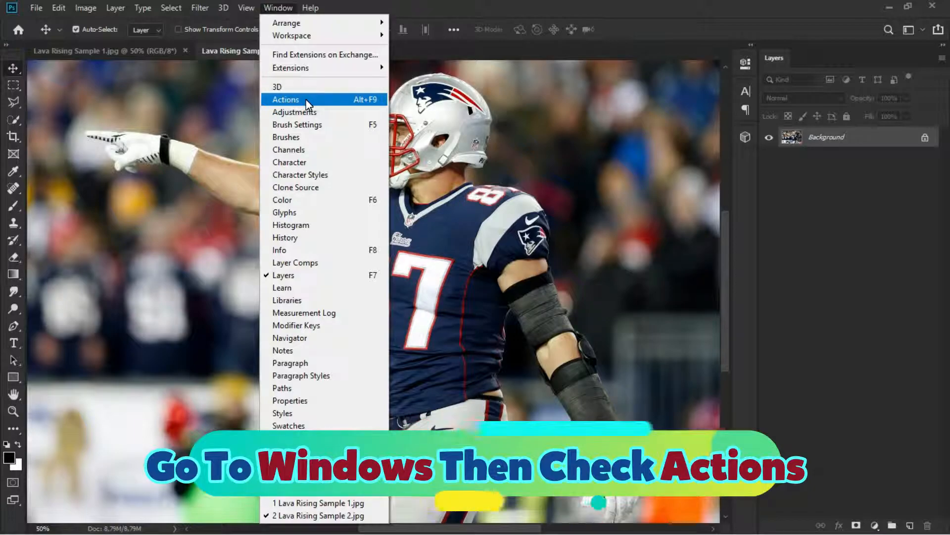
click(307, 99)
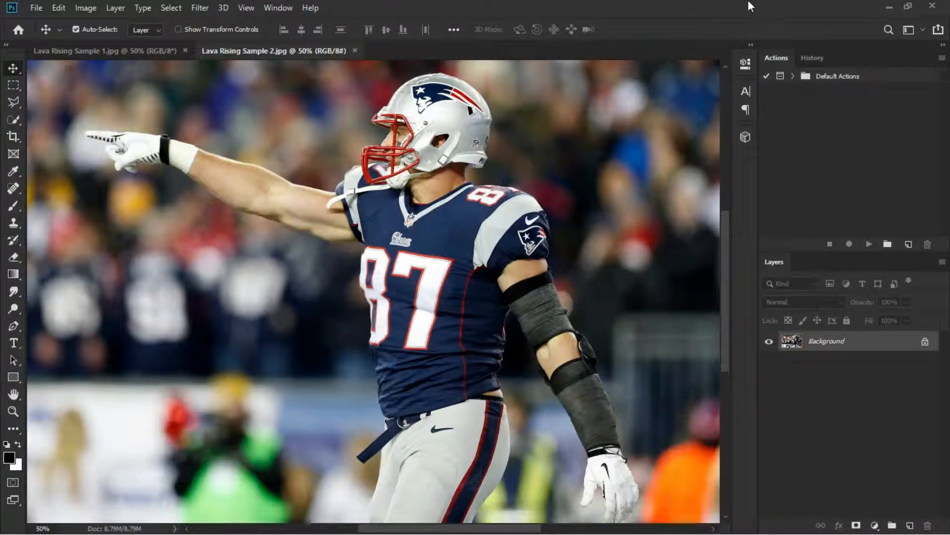
click(889, 8)
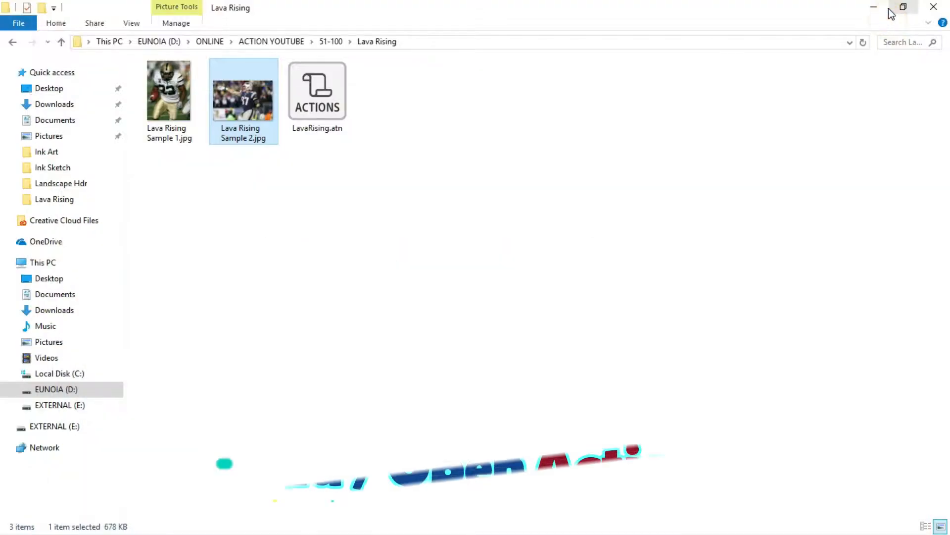
right_click(317, 83)
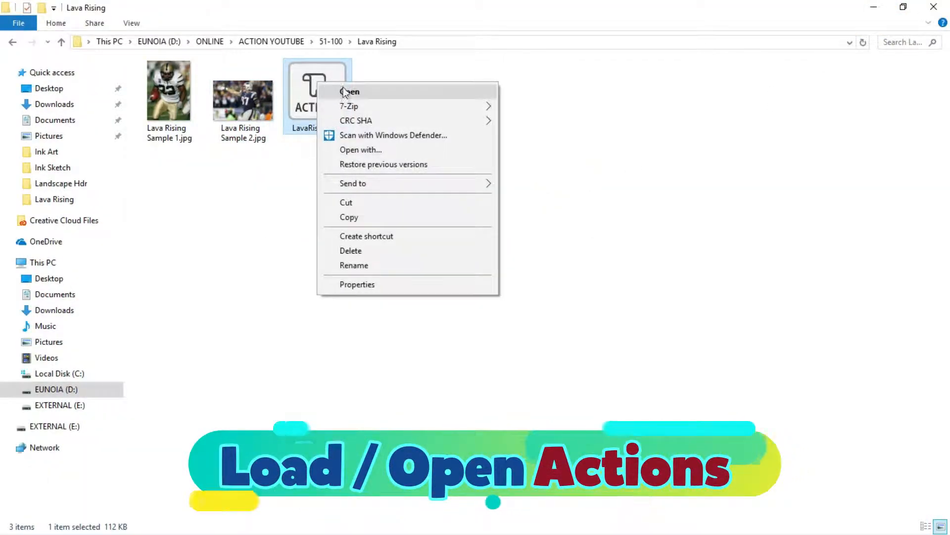
click(382, 93)
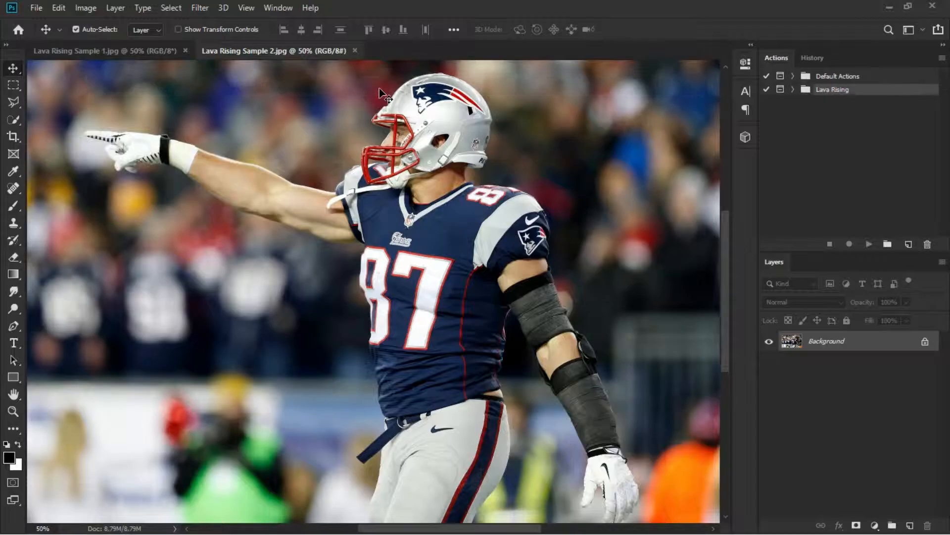
click(794, 89)
click(803, 102)
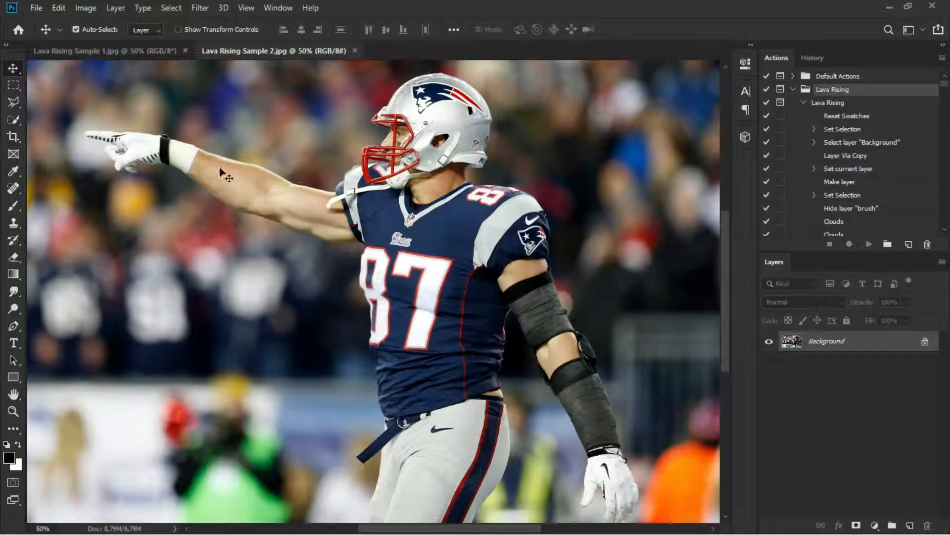
Select the player's trousers, torso and lowered arm down to the gloved hand with the Quick Selection tool.
click(12, 123)
scroll(364, 181, down, 1)
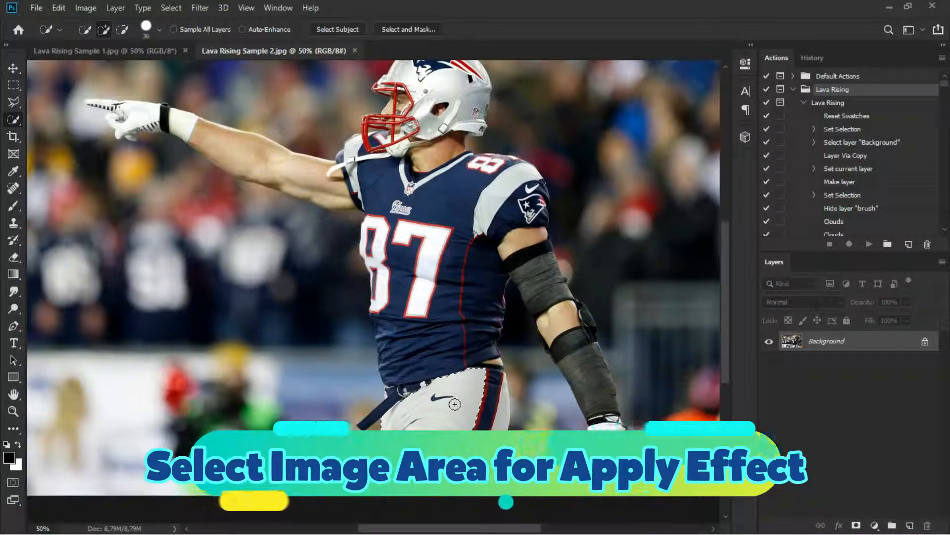
click(454, 495)
mouse_move(497, 379)
mouse_down()
mouse_move(453, 216)
mouse_move(491, 247)
mouse_move(551, 272)
mouse_up()
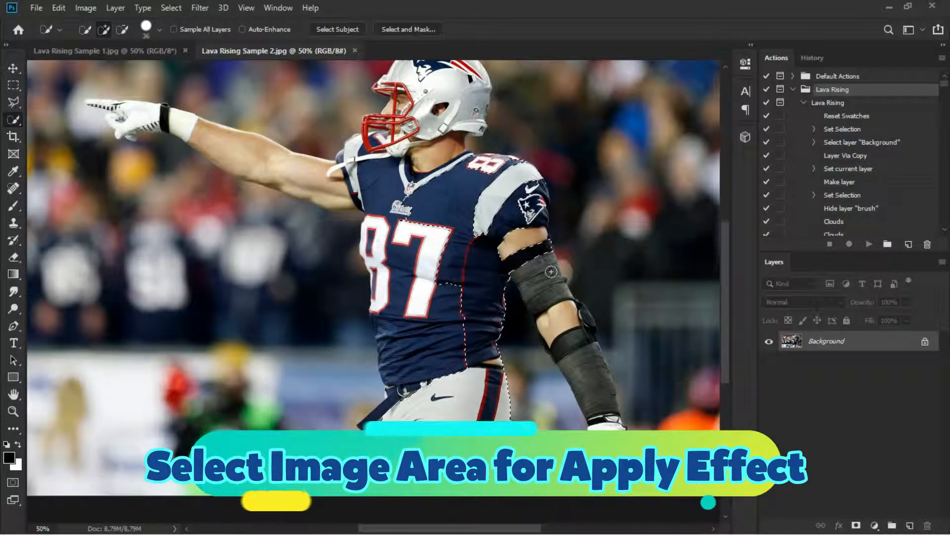
drag(541, 303, 615, 454)
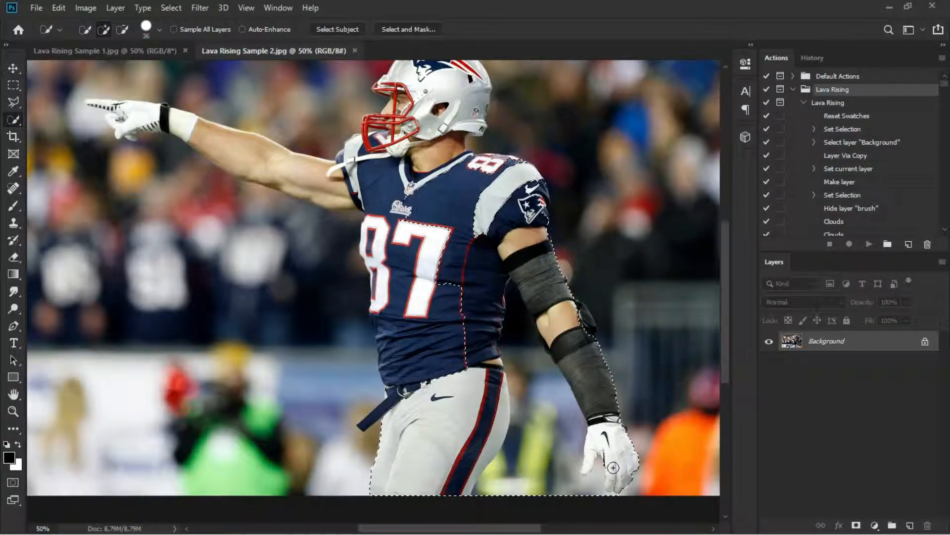
Add the elbow brace and the front of the jersey around the number 87 to the selection.
click(585, 316)
click(413, 310)
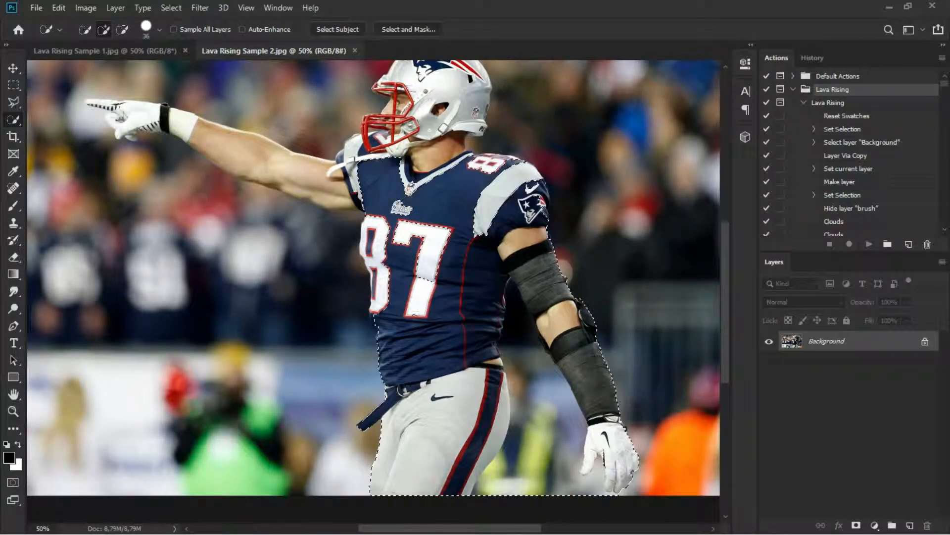
click(382, 300)
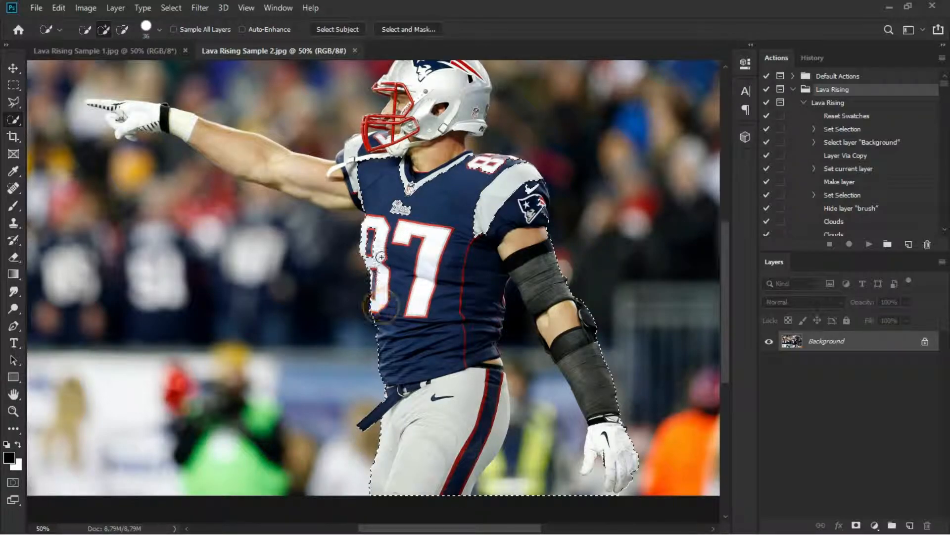
click(379, 316)
click(378, 317)
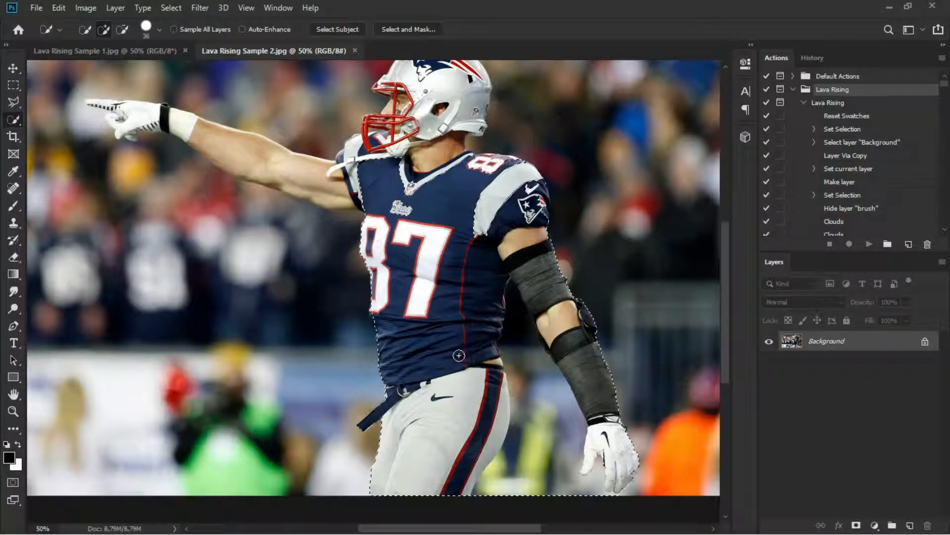
Subtract the background between the player's body and his lowered arm from the selection.
key(ctrl+plus)
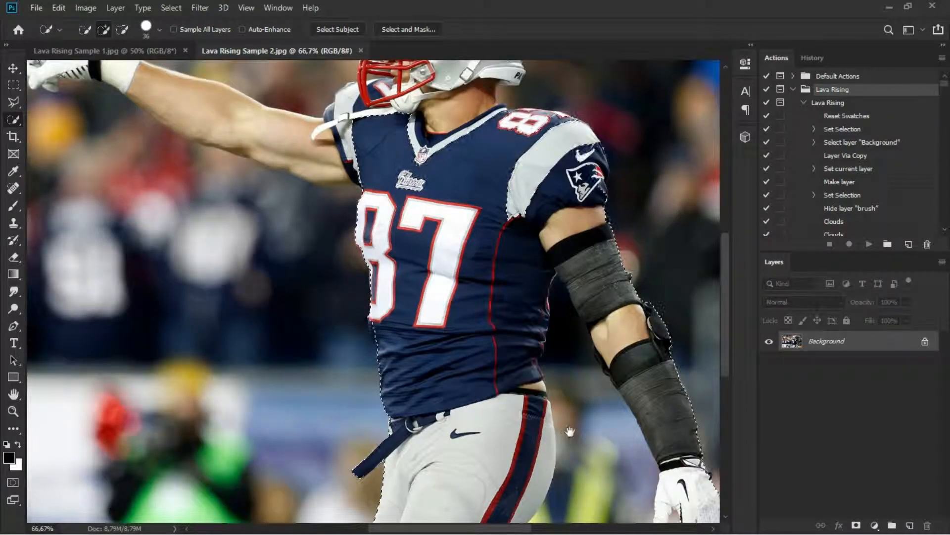
scroll(546, 436, down, 4)
scroll(547, 436, right, 3)
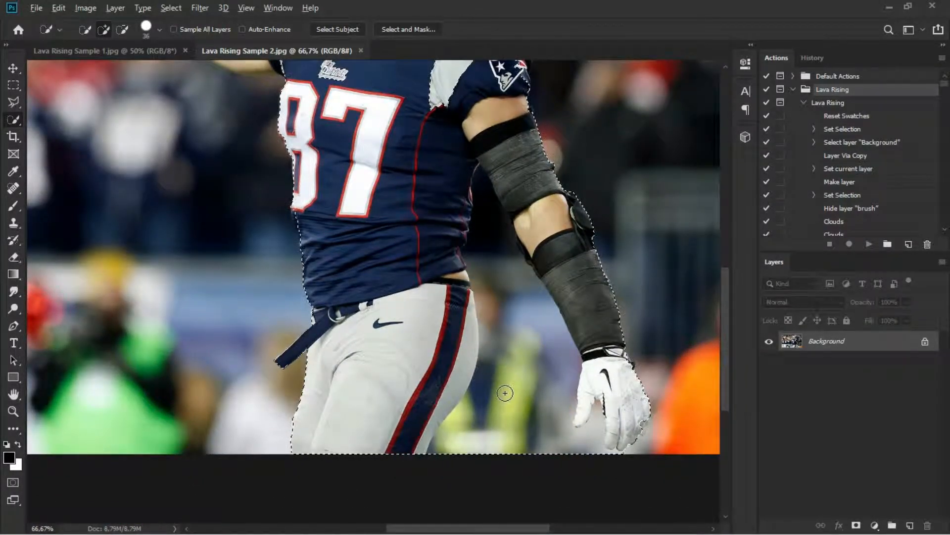
key(alt)
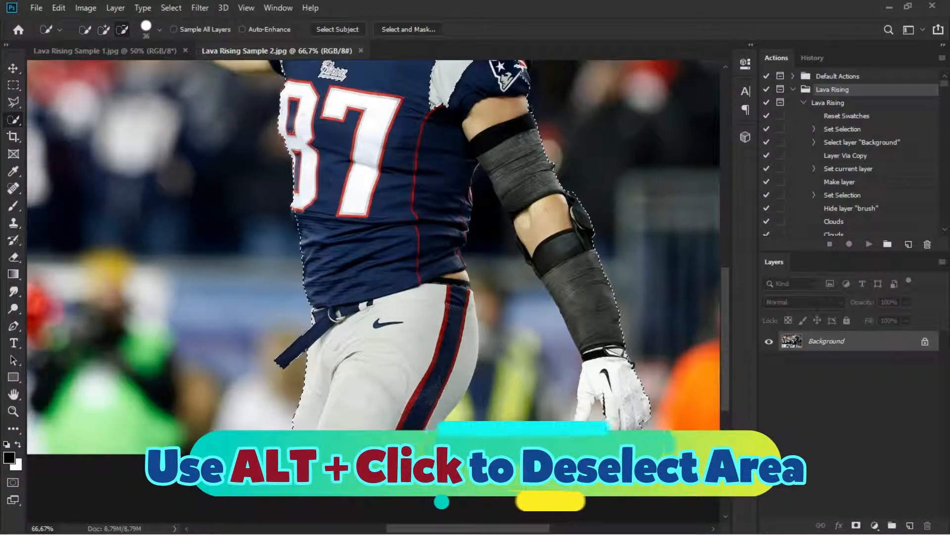
alt+click(501, 294)
drag(502, 294, 489, 231)
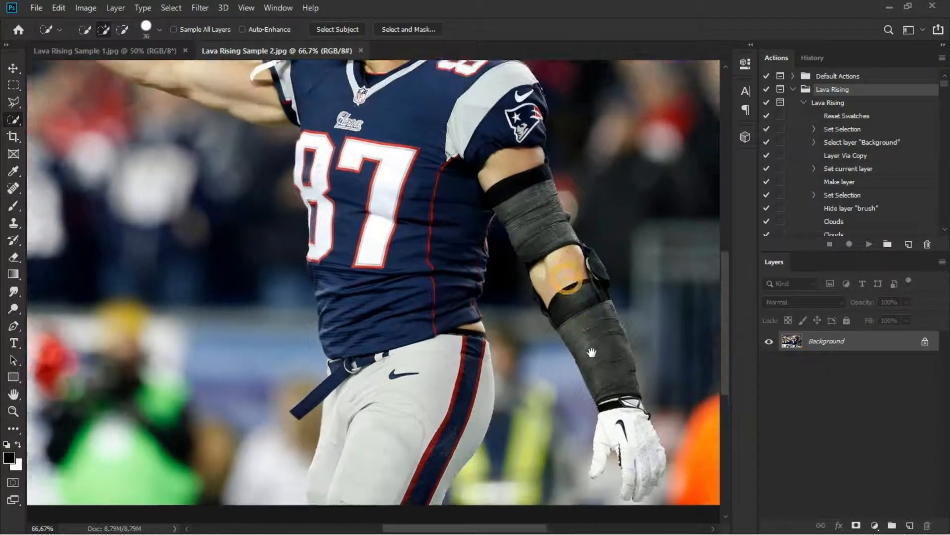
Extend the selection over the player's neck, rear shoulder and helmet.
drag(592, 352, 612, 406)
drag(433, 283, 437, 358)
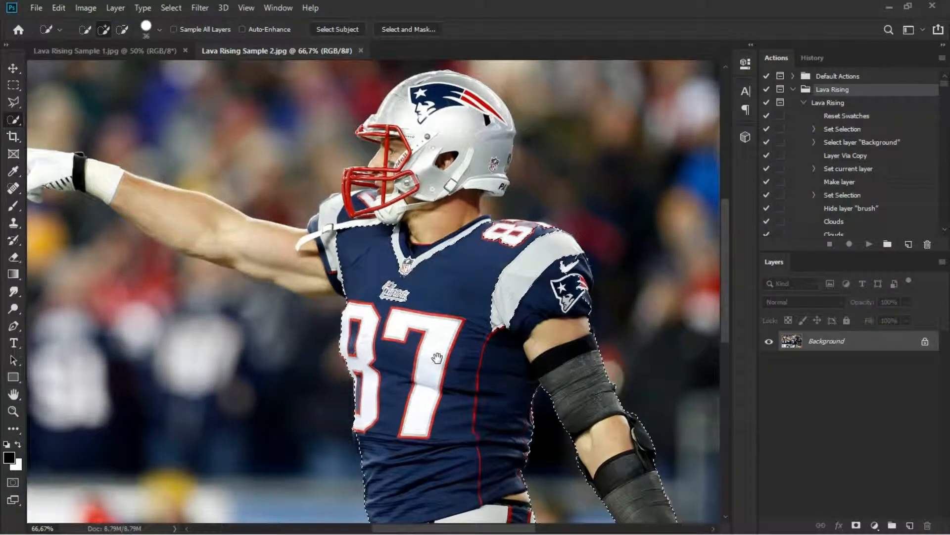
mouse_move(395, 316)
mouse_down()
mouse_move(395, 282)
mouse_move(428, 230)
mouse_up()
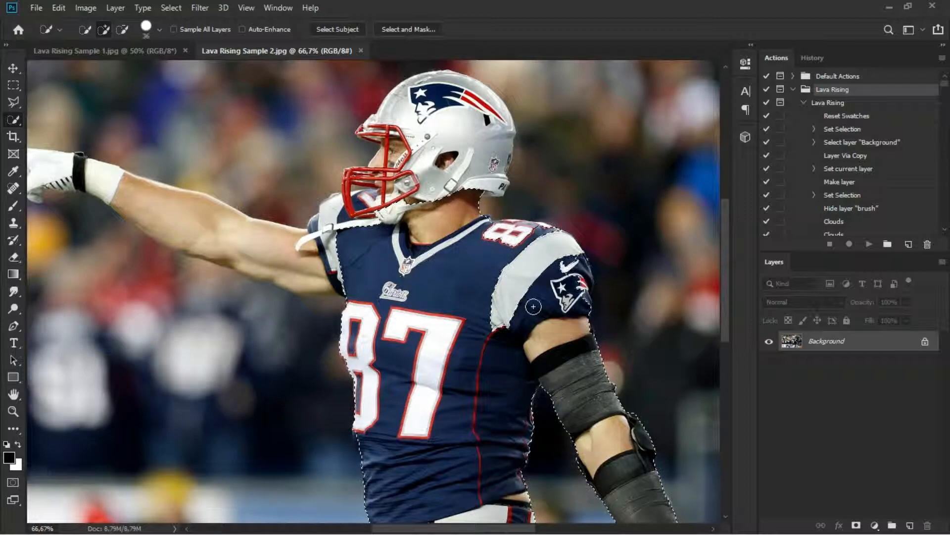
drag(575, 293, 578, 271)
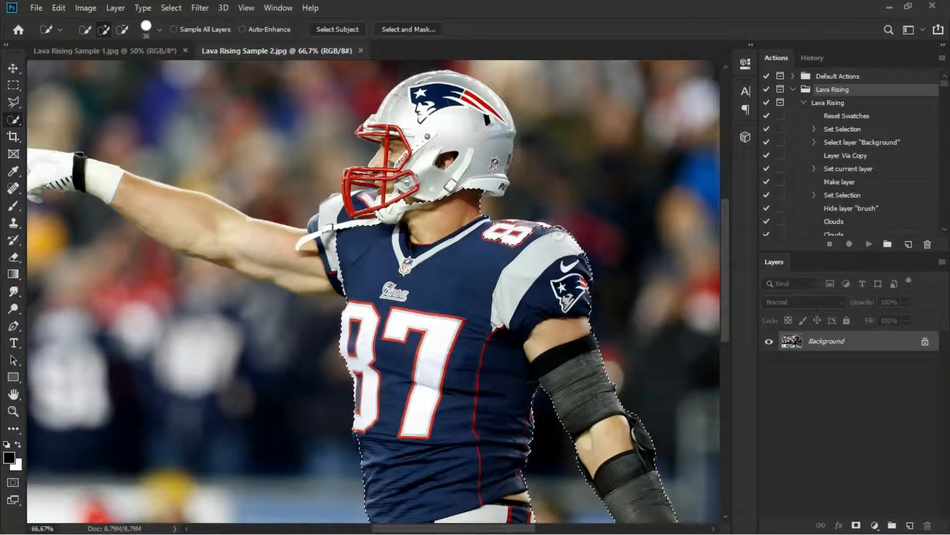
drag(417, 221, 429, 329)
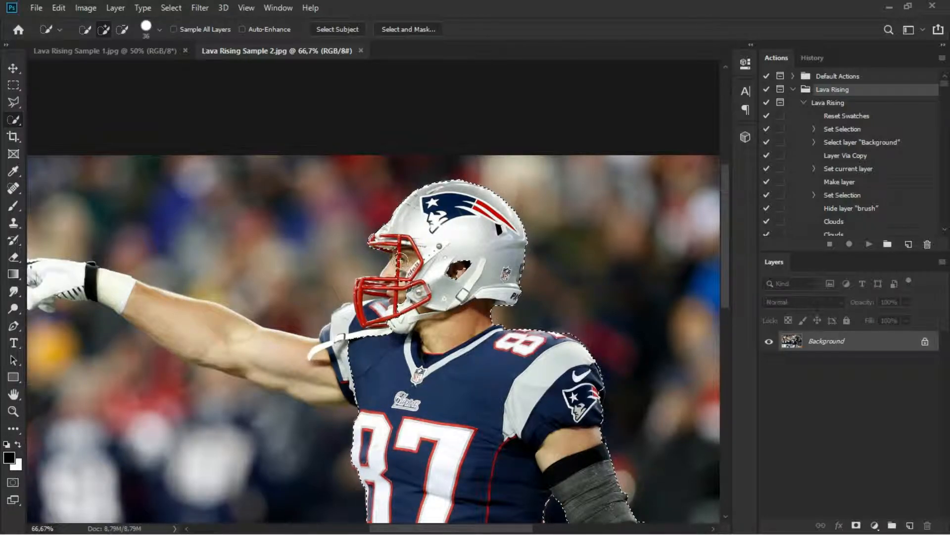
Add the face mask, front shoulder and outstretched arm with its glove to the selection, trimming the spill beneath the forearm.
mouse_move(396, 269)
mouse_down()
mouse_move(392, 312)
mouse_move(368, 306)
mouse_move(356, 324)
mouse_up()
mouse_move(363, 380)
mouse_down()
mouse_move(291, 372)
mouse_move(169, 312)
mouse_move(169, 330)
mouse_move(351, 364)
mouse_up()
key(space)
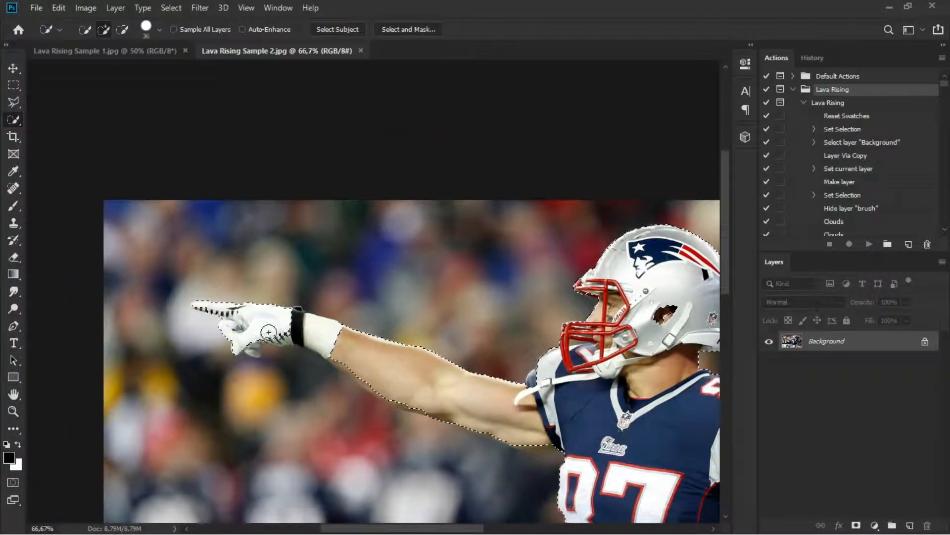
mouse_move(269, 330)
mouse_down()
mouse_move(345, 346)
mouse_move(339, 359)
mouse_move(368, 382)
mouse_up()
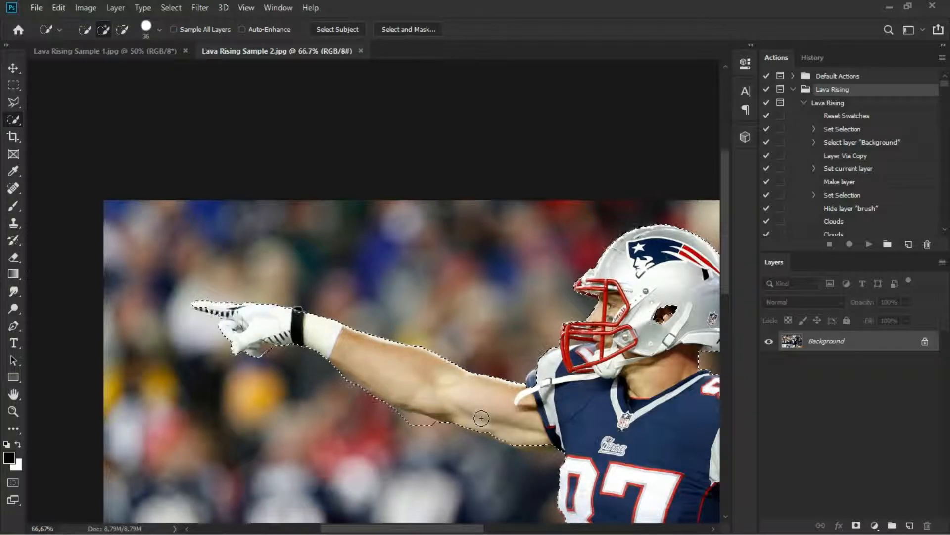
key(alt)
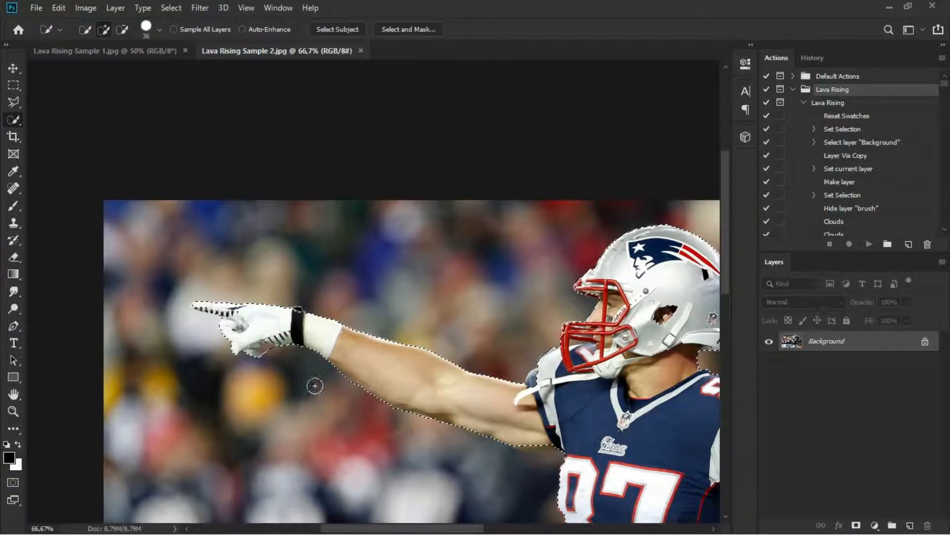
Reduce the Quick Selection brush size to 6 px for detail work around the pointing glove.
key(ctrl+plus)
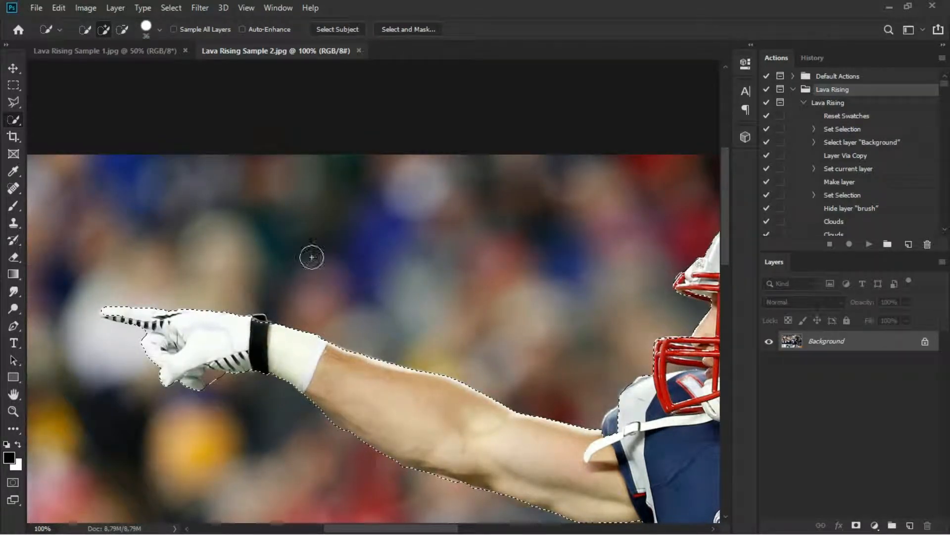
click(159, 29)
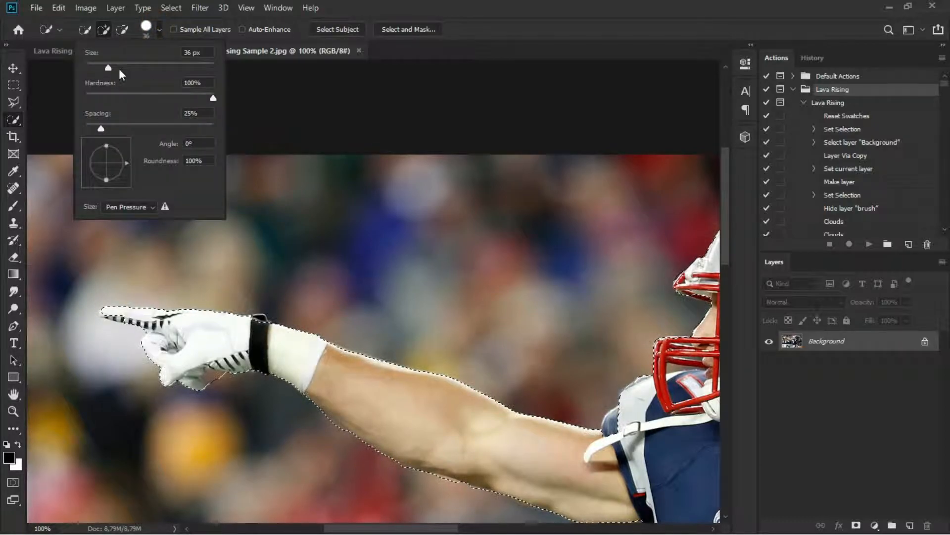
drag(108, 68, 89, 66)
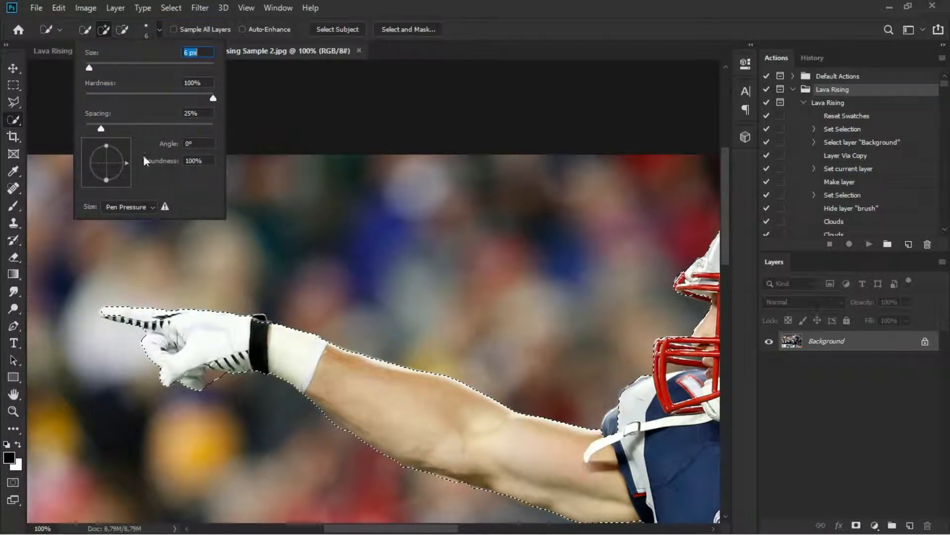
Refine the selection beneath the pointing glove by subtracting the background spill and adding back the glove's lower edge.
click(214, 379)
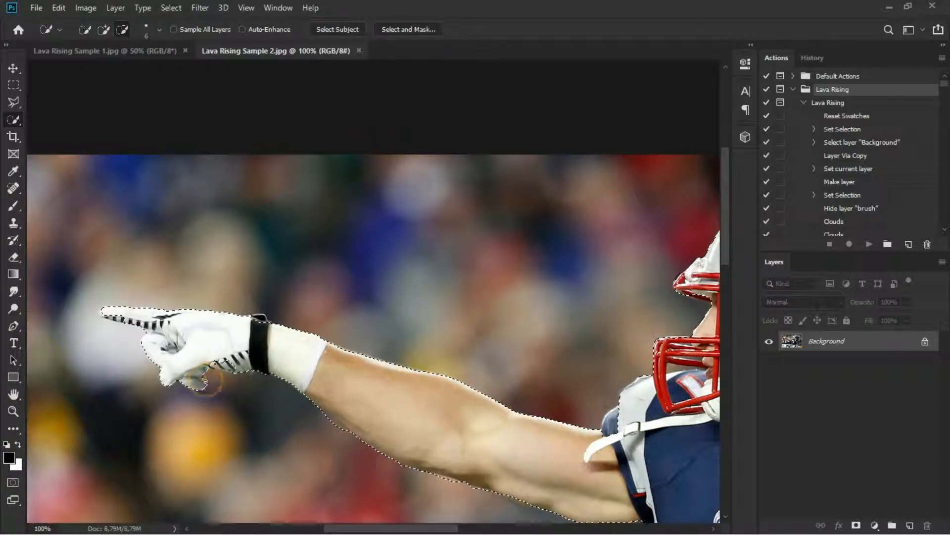
click(220, 366)
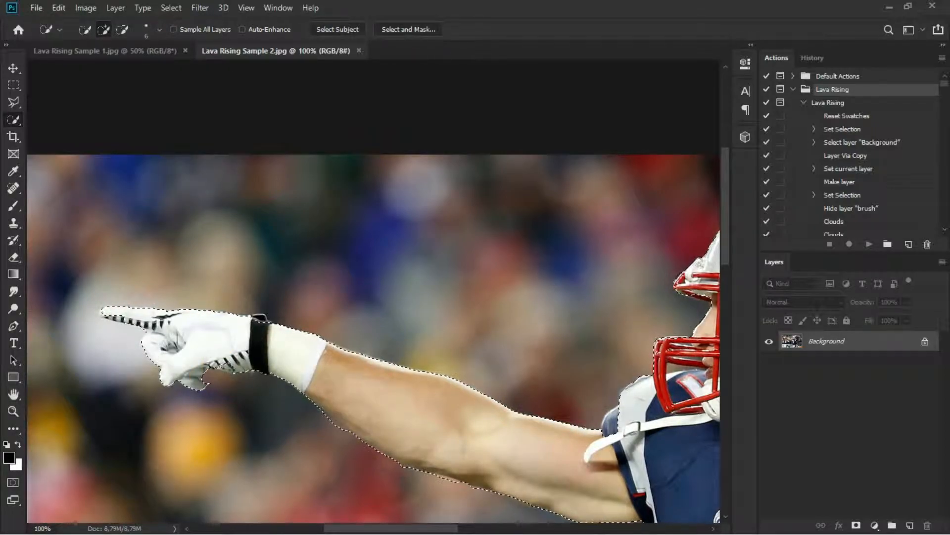
drag(450, 382, 182, 408)
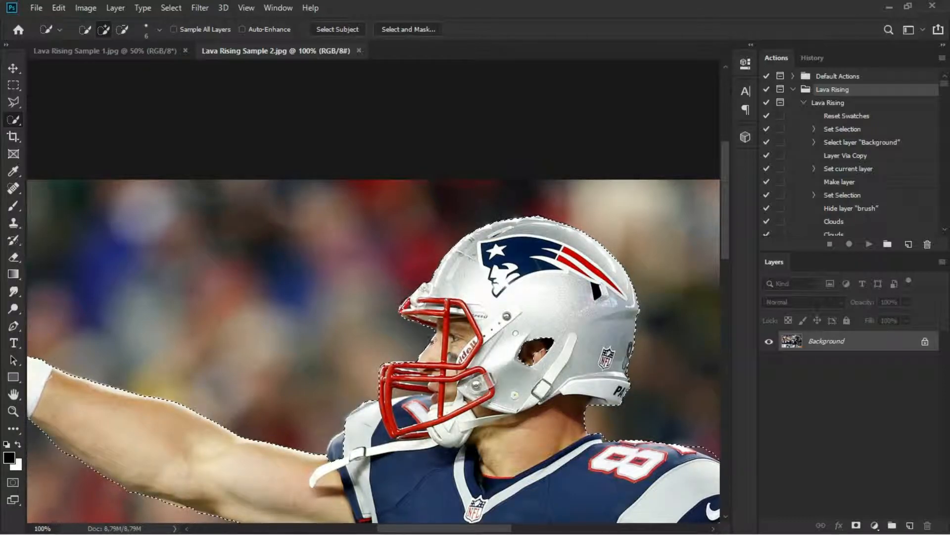
Add the helmet's ear opening to the selection and subtract the background seen through the face mask bars.
click(529, 354)
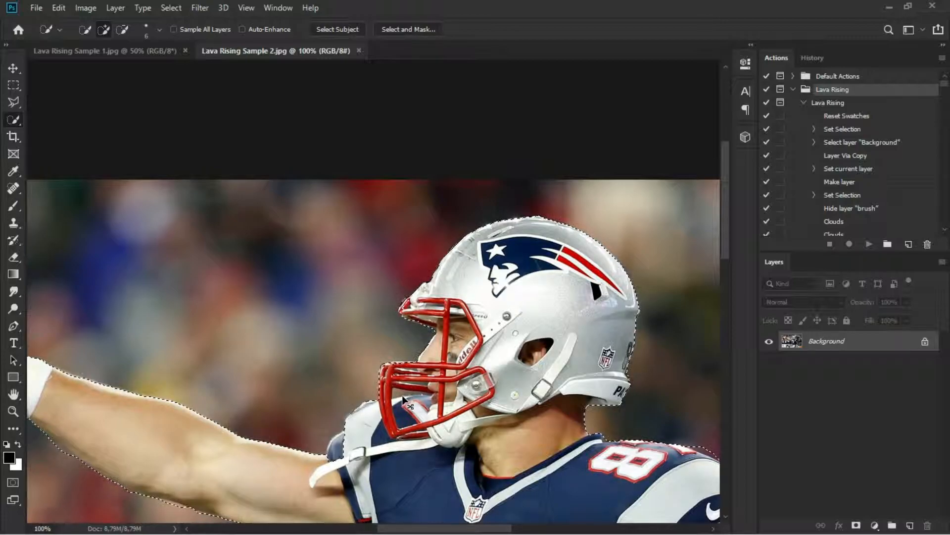
key(ctrl+plus)
key(ctrl+plus)
mouse_move(466, 429)
mouse_down()
mouse_move(452, 386)
mouse_move(395, 332)
mouse_up()
alt+click(355, 335)
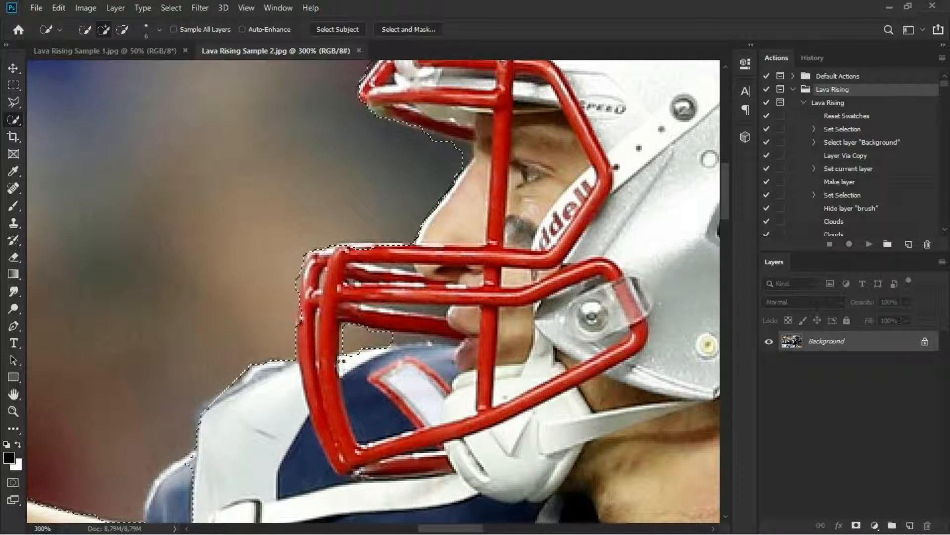
Extend the selection along the underside of the outstretched upper arm up to the armpit.
key(ctrl+minus)
key(ctrl+minus)
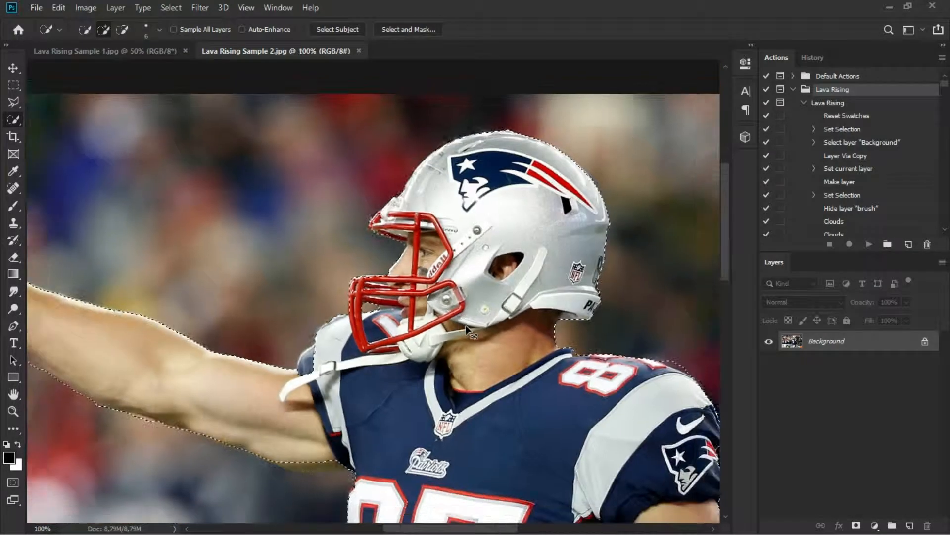
drag(546, 489, 528, 260)
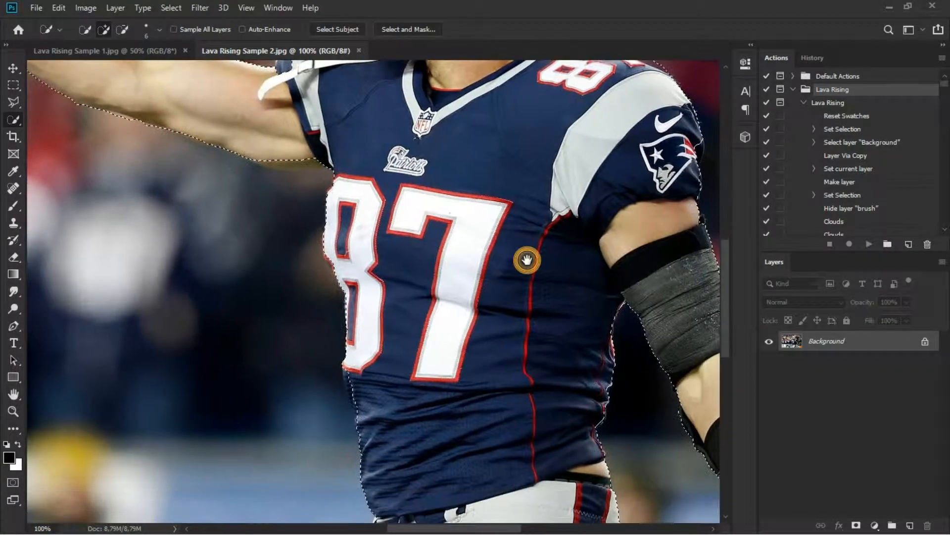
drag(274, 163, 319, 165)
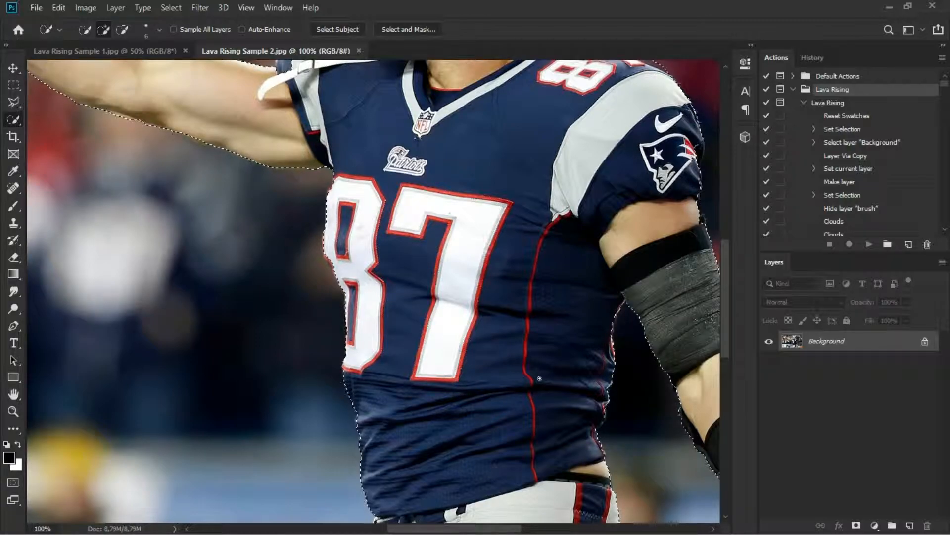
Create a new layer above the Background and name it brush.
key(ctrl+minus)
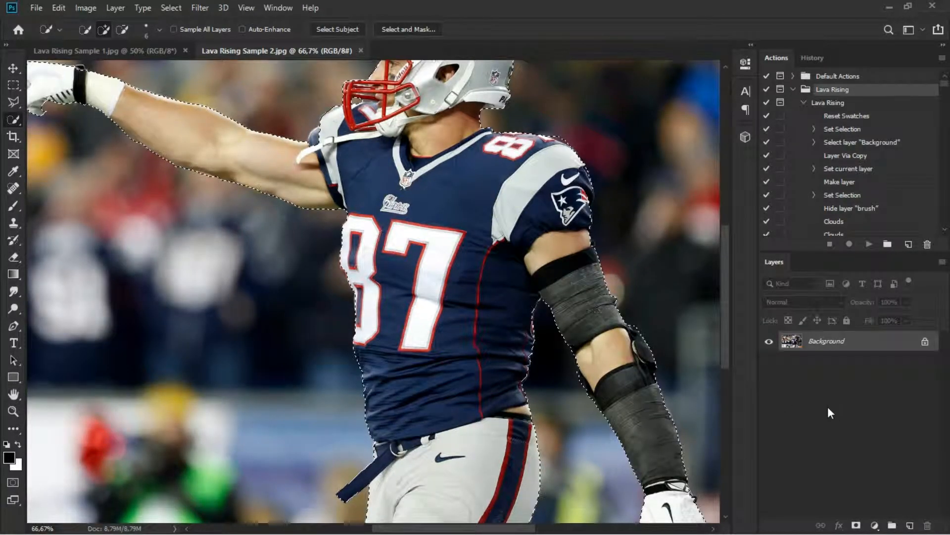
click(909, 526)
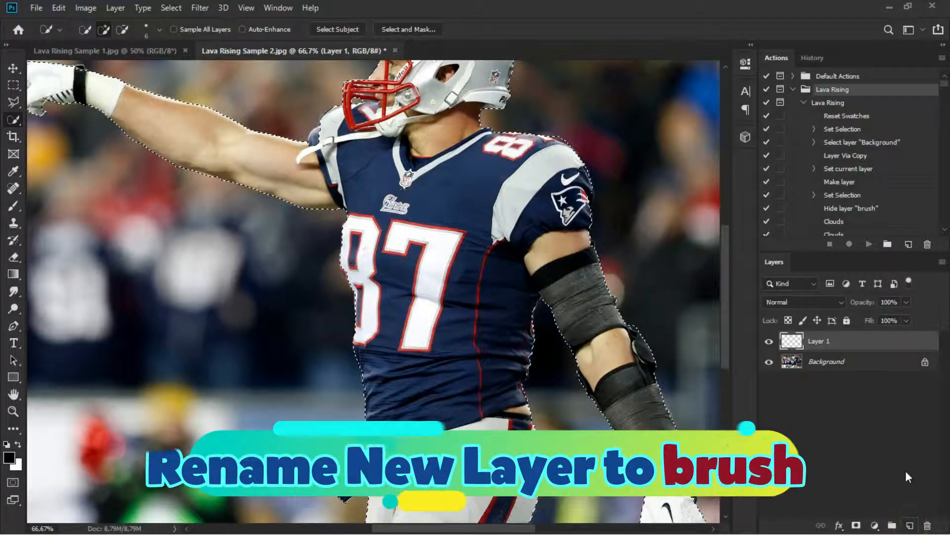
double_click(823, 345)
text(bru)
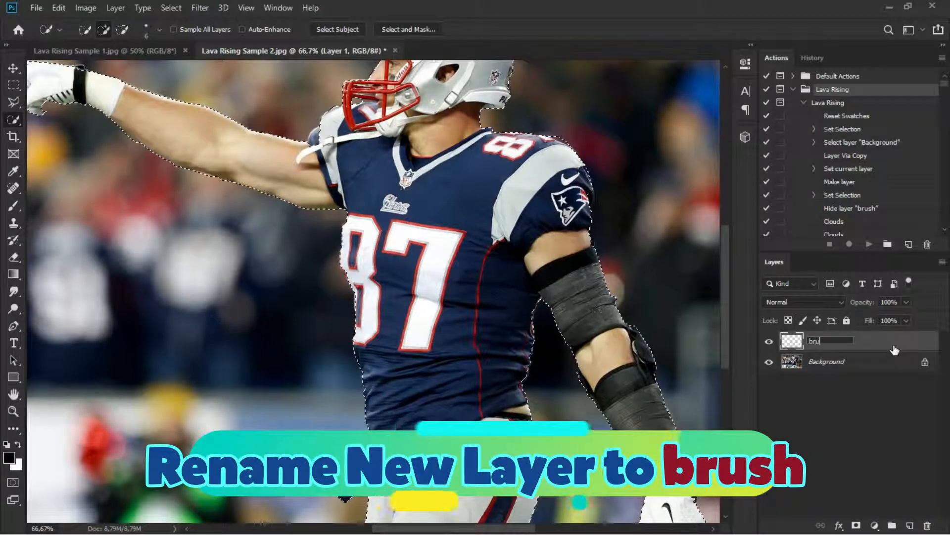
text(sh)
key(Return)
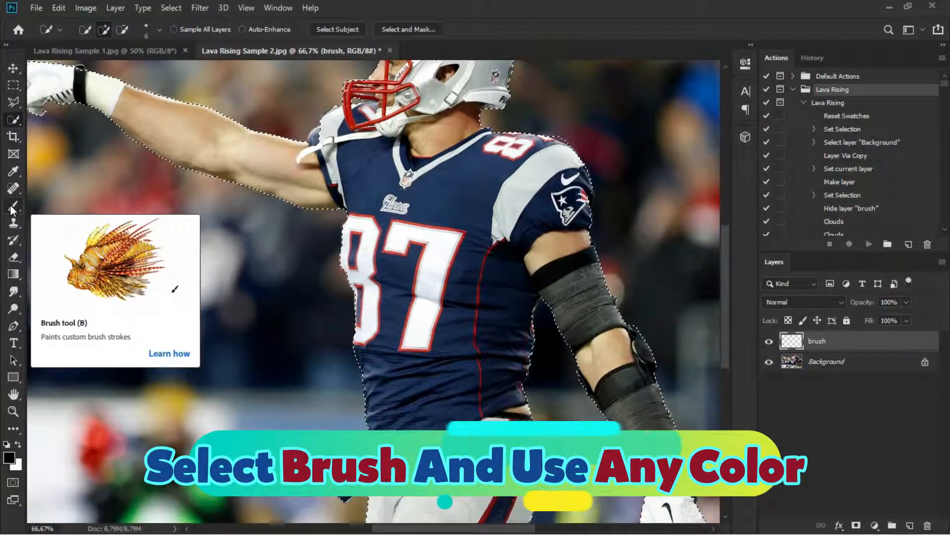
Set up the Brush tool with the Hard Round tip and a bright cyan foreground color.
click(11, 205)
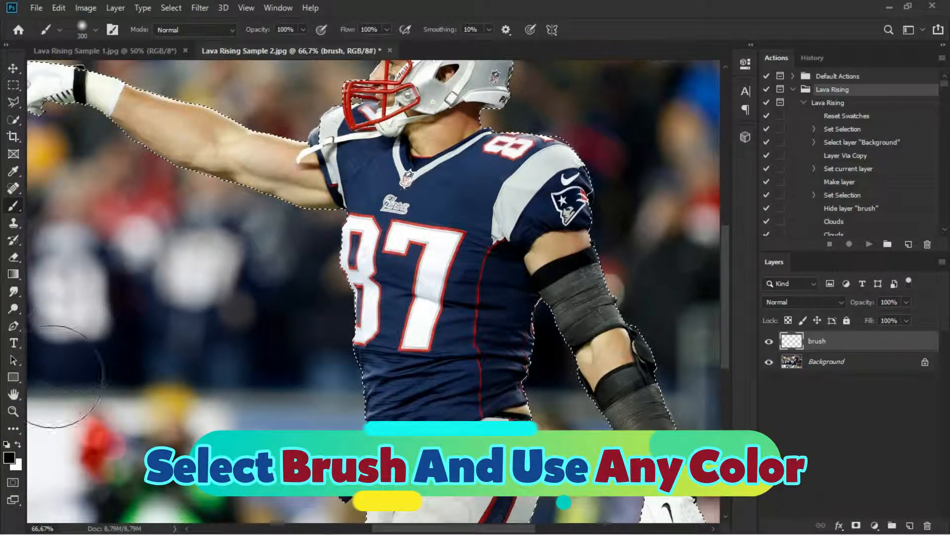
click(96, 29)
click(85, 212)
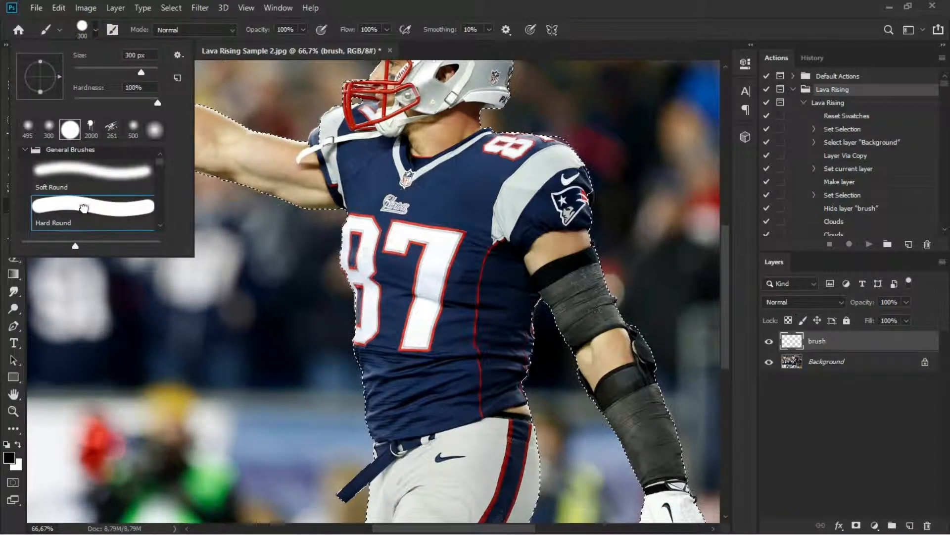
click(10, 455)
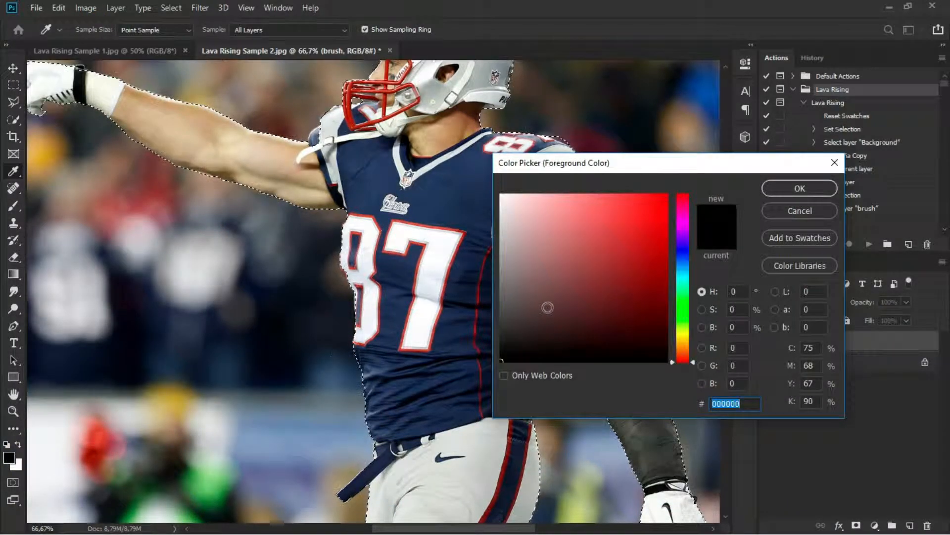
click(684, 278)
click(607, 205)
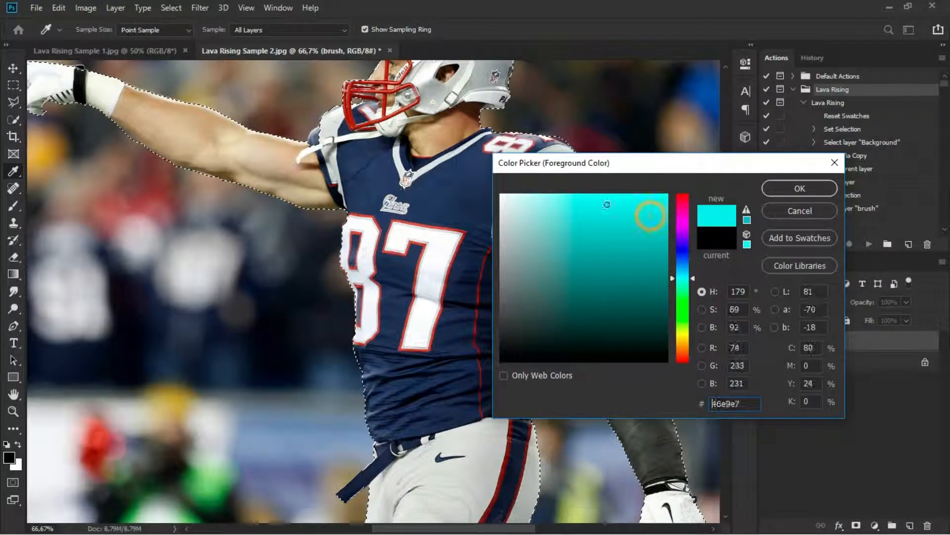
click(782, 188)
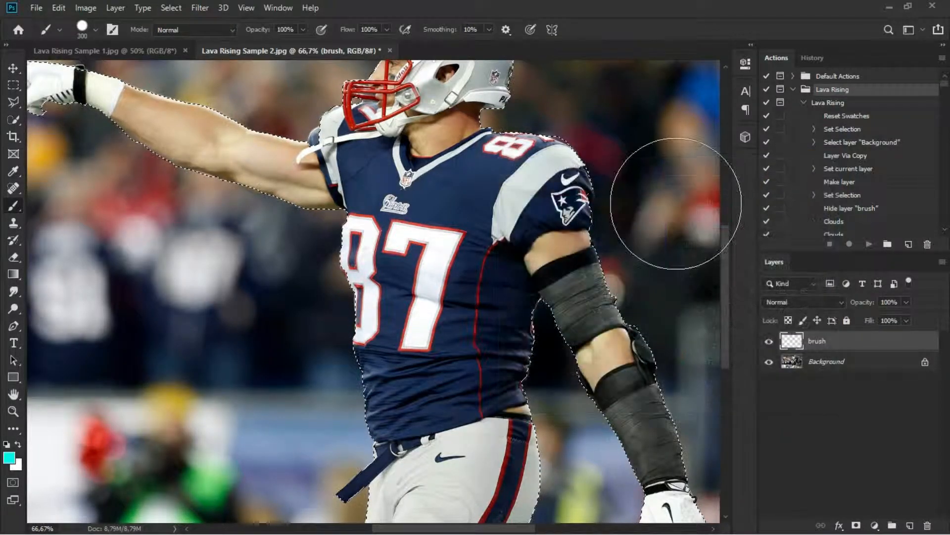
Paint the whole selected player solid cyan on the brush layer.
key(ctrl+minus)
key(ctrl+minus)
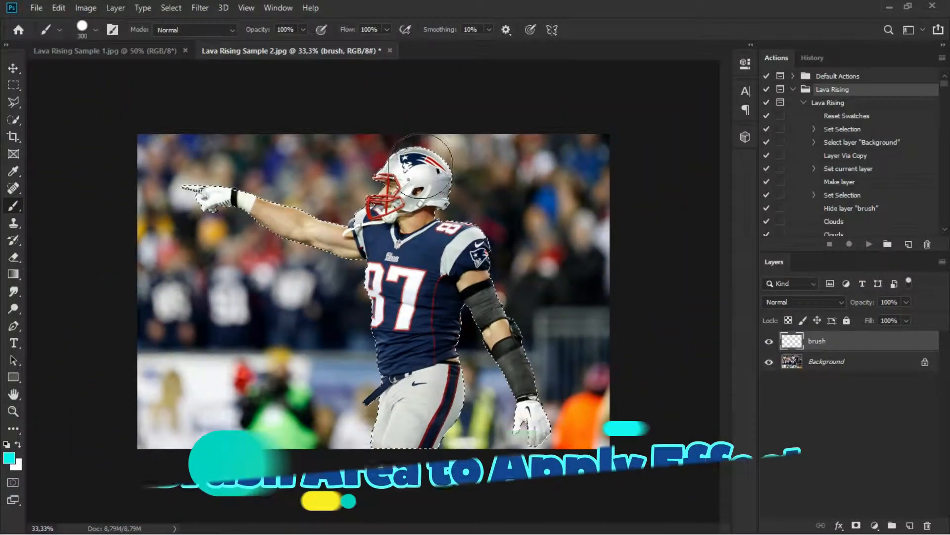
mouse_move(419, 166)
mouse_down()
mouse_move(286, 264)
mouse_move(306, 198)
mouse_move(199, 194)
mouse_move(188, 185)
mouse_move(387, 253)
mouse_move(450, 173)
mouse_move(426, 443)
mouse_move(380, 401)
mouse_move(398, 262)
mouse_move(425, 250)
mouse_move(459, 258)
mouse_move(536, 421)
mouse_move(478, 228)
mouse_up()
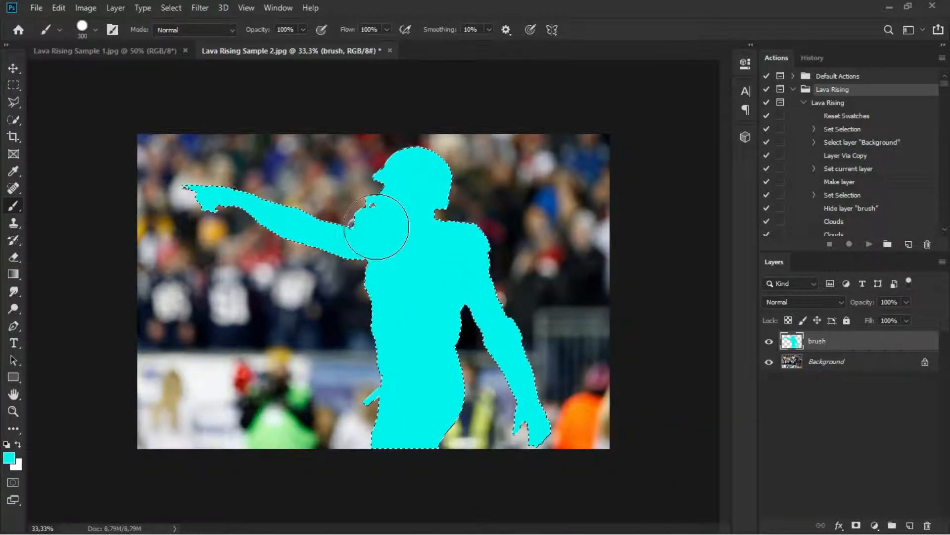
Add the missed patch of the front shoulder to the selection using the Background layer, and paint it cyan on the brush layer.
scroll(375, 224, up, 3)
drag(386, 172, 393, 271)
click(821, 364)
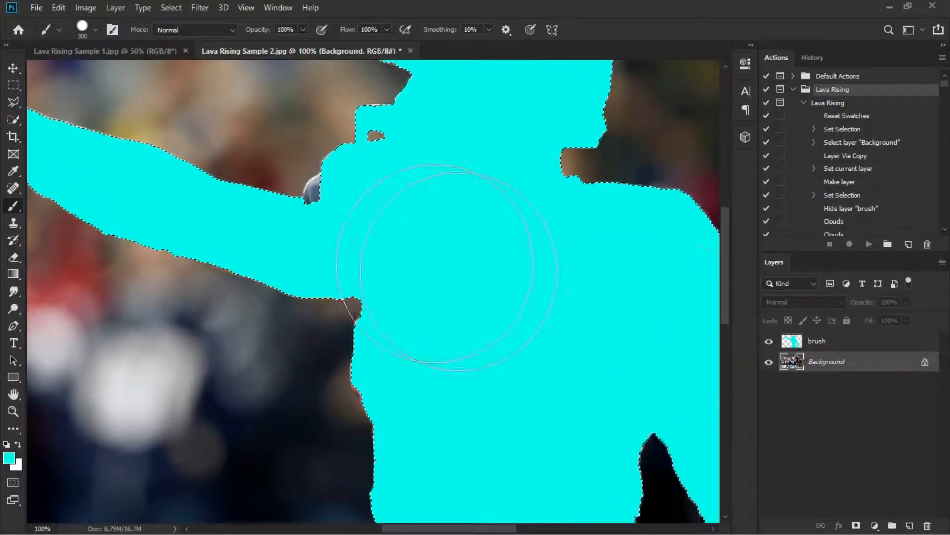
click(13, 119)
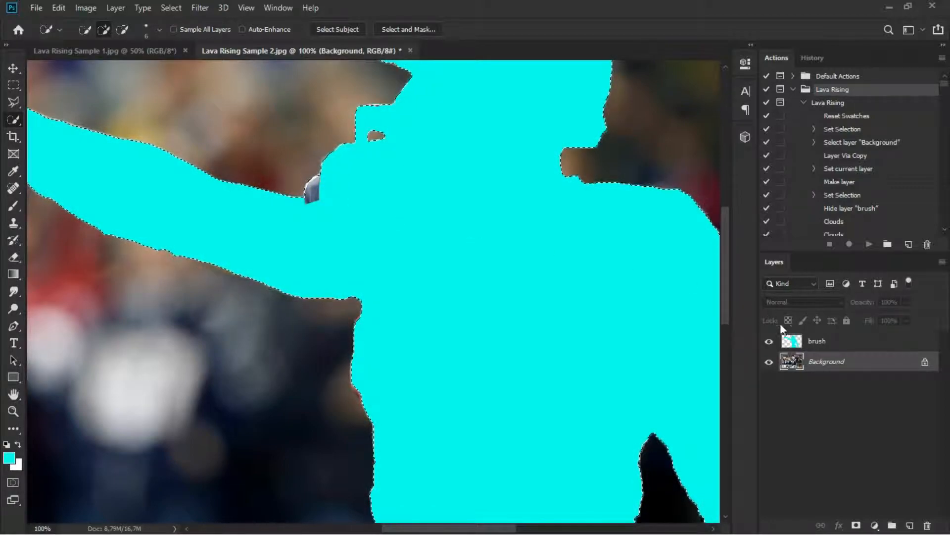
click(813, 342)
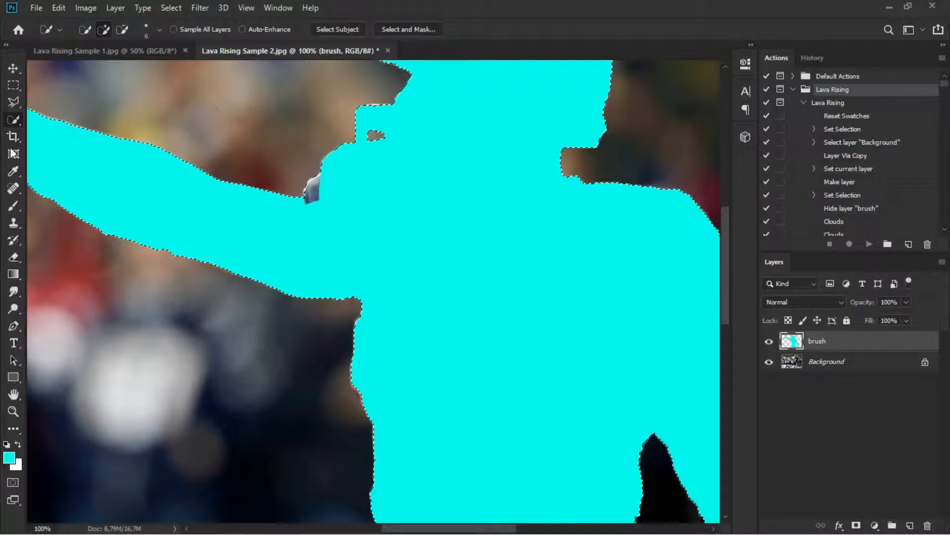
click(14, 204)
click(276, 189)
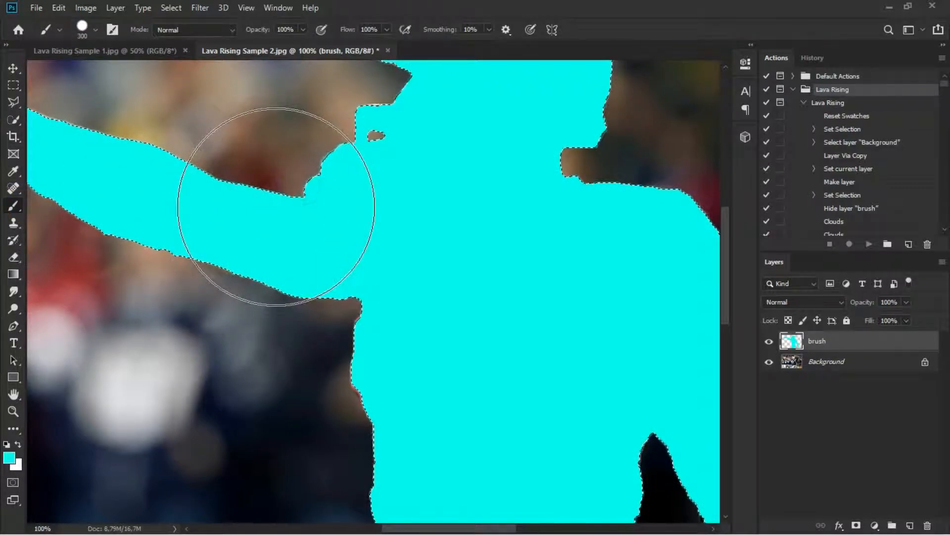
Deselect the player with the Rectangular Marquee tool and make the brush layer active.
click(14, 84)
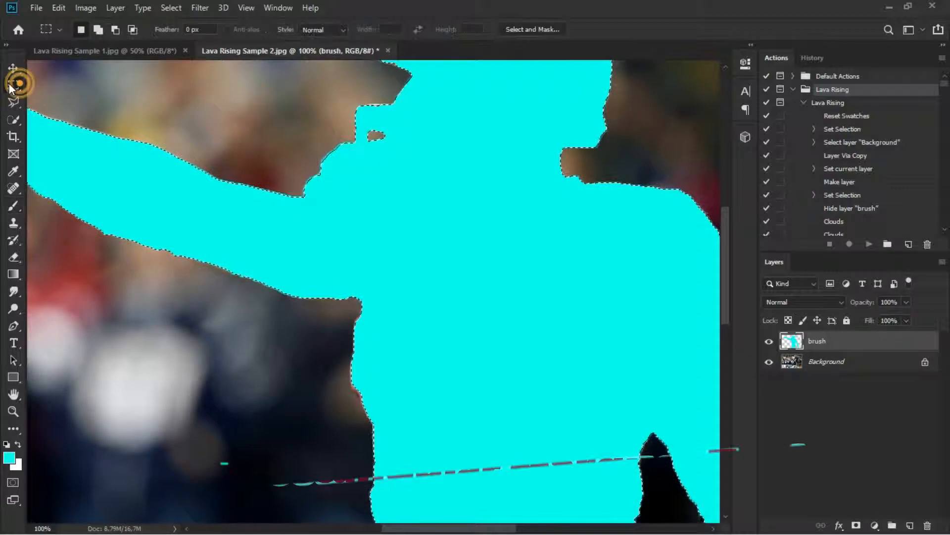
click(85, 90)
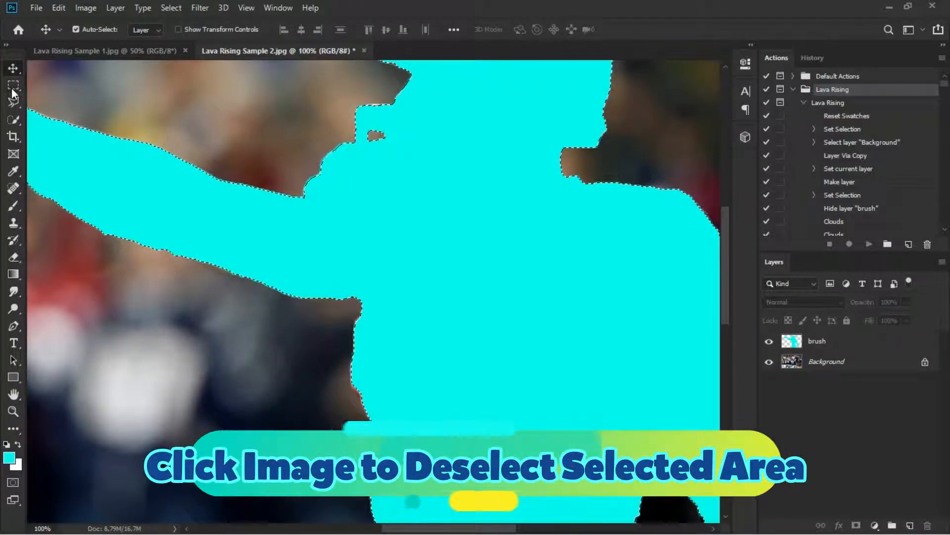
click(129, 105)
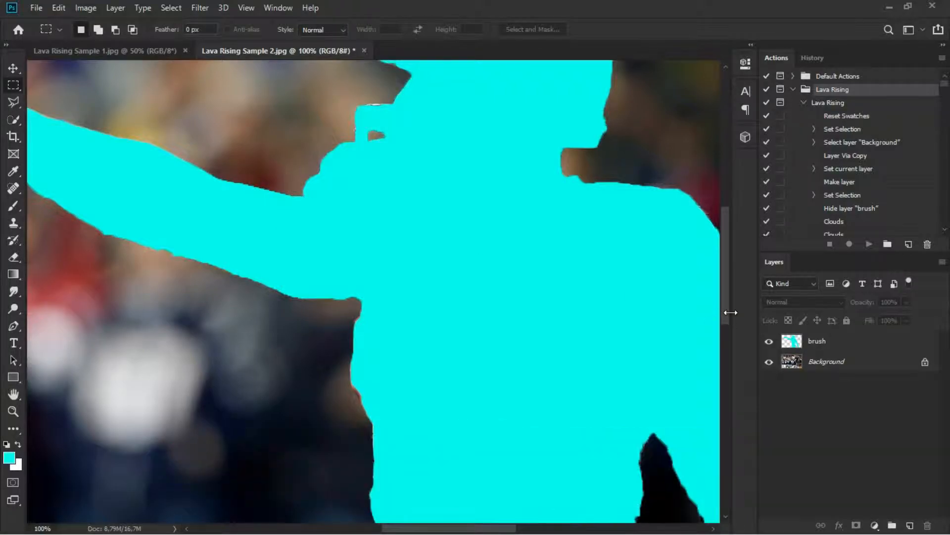
click(838, 345)
Check the painted silhouette against the player by toggling the brush layer's visibility.
key(ctrl+minus)
key(ctrl+minus)
key(ctrl+minus)
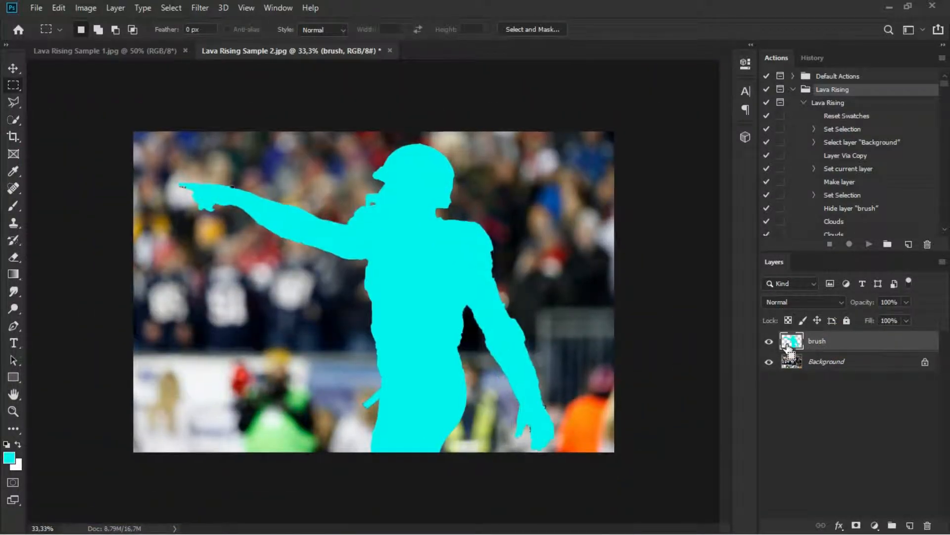
key(ctrl+plus)
scroll(565, 350, down, 1)
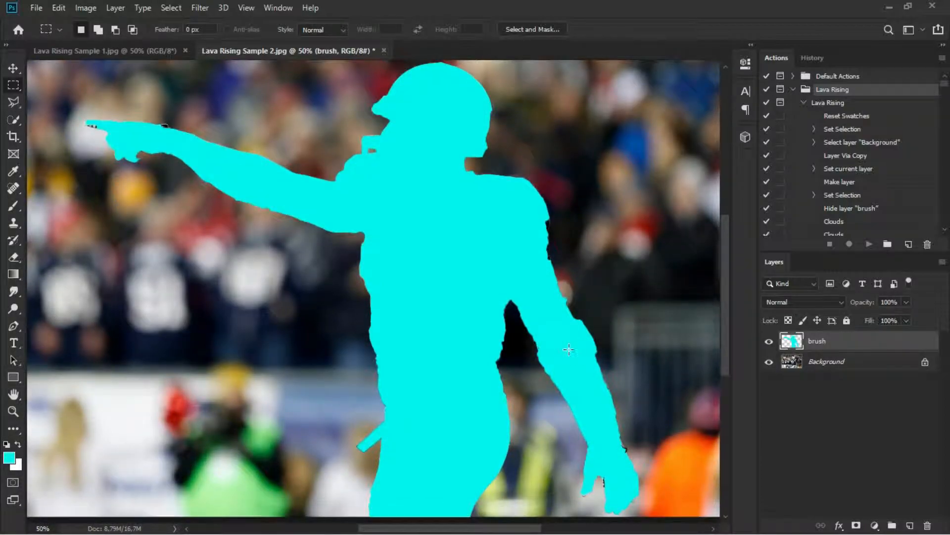
click(773, 341)
click(768, 342)
Select the Lava Rising action inside the Lava Rising set and play it.
click(804, 103)
click(824, 103)
click(829, 91)
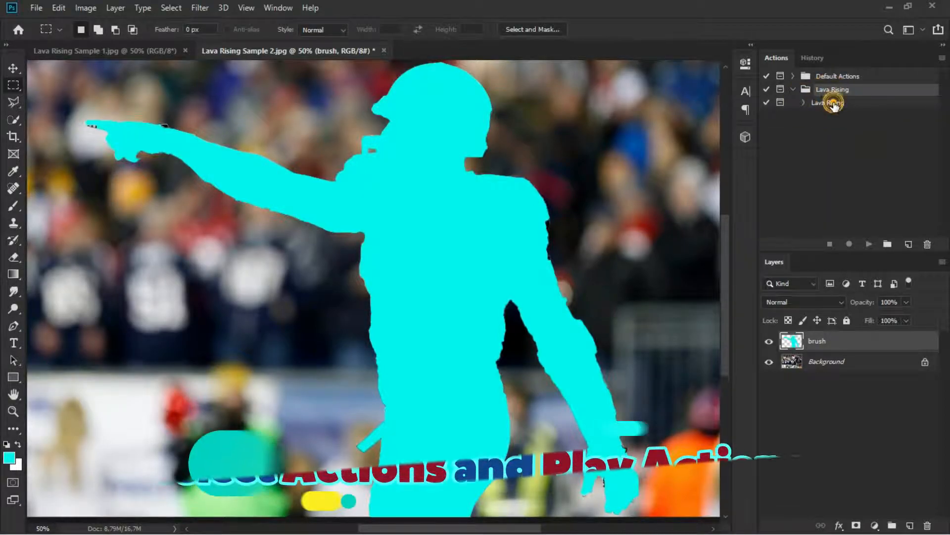
click(834, 104)
click(804, 102)
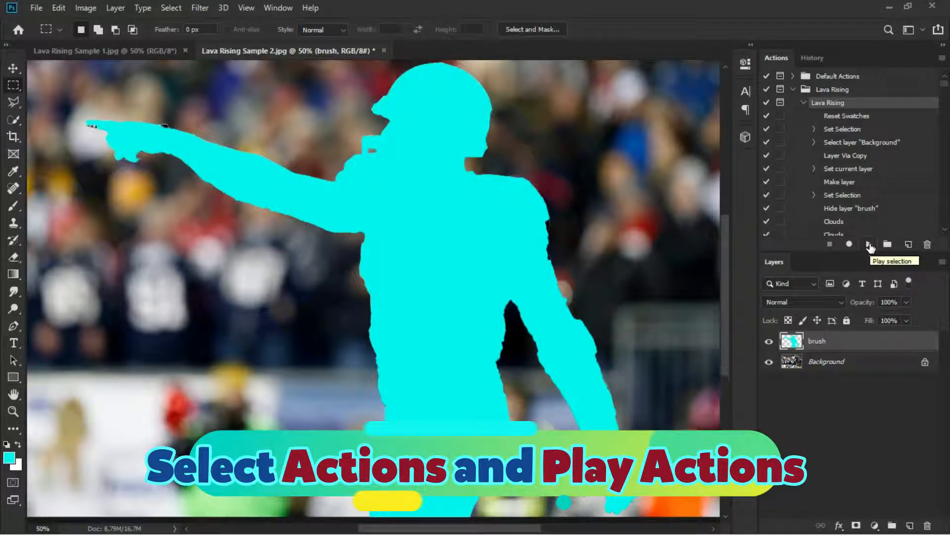
click(870, 244)
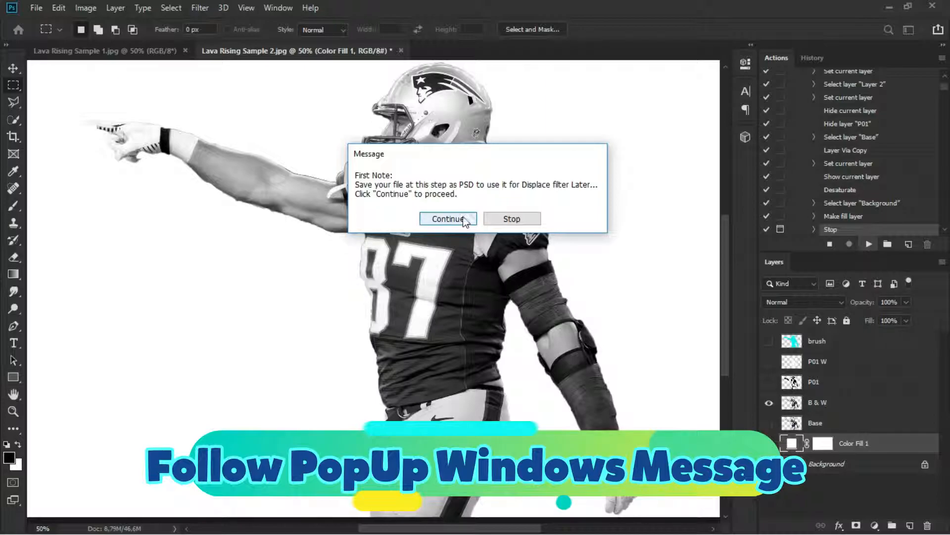
Continue past the action's first note and save the black-and-white image as Lava Rising Sample 2 copy.jpg at JPEG quality 10 (Maximum).
drag(504, 156, 500, 164)
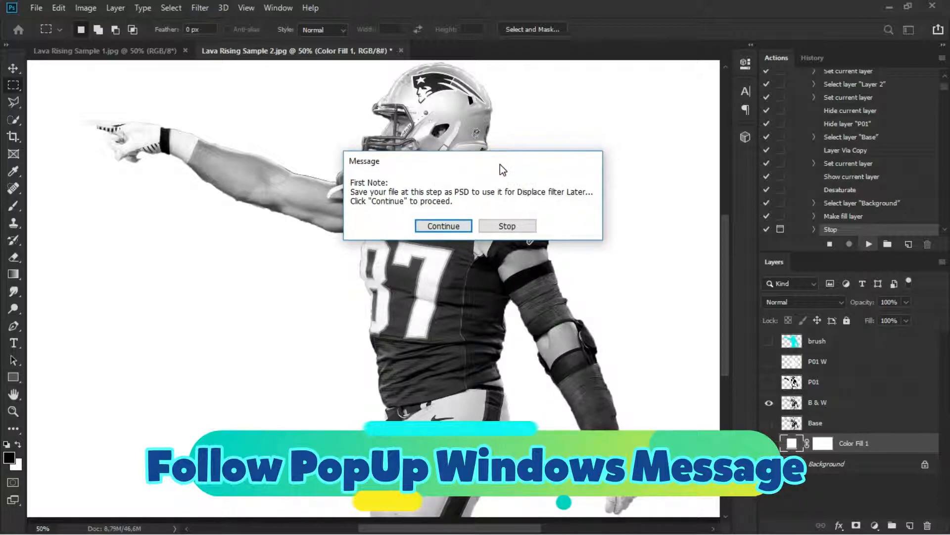
click(465, 227)
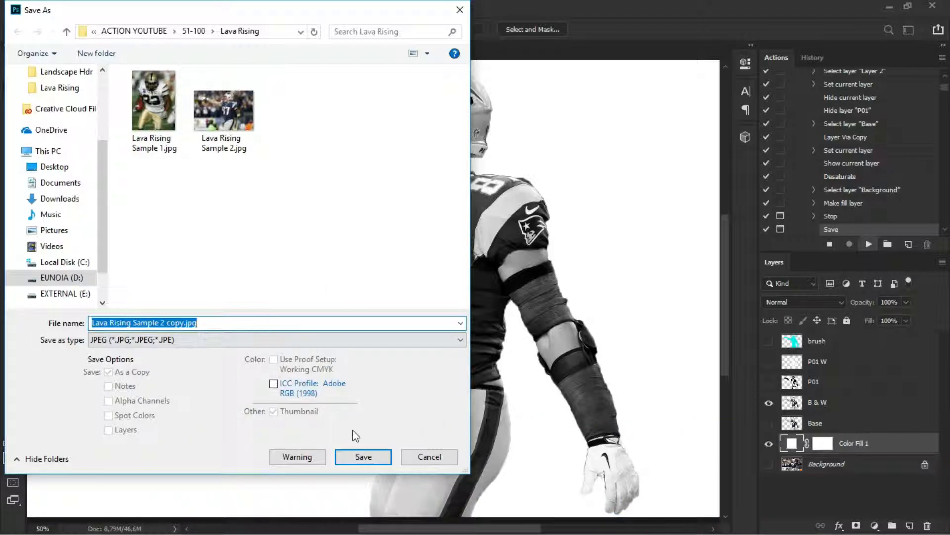
click(360, 457)
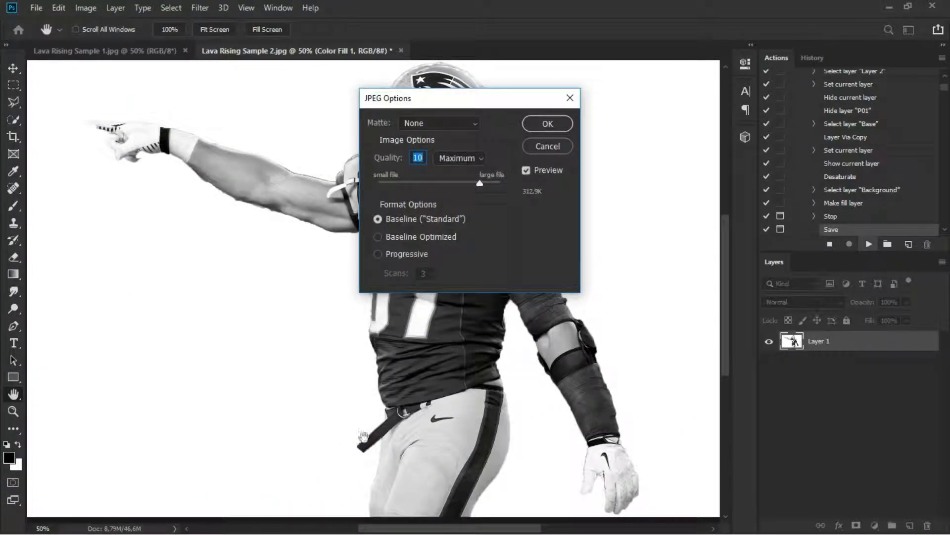
click(547, 124)
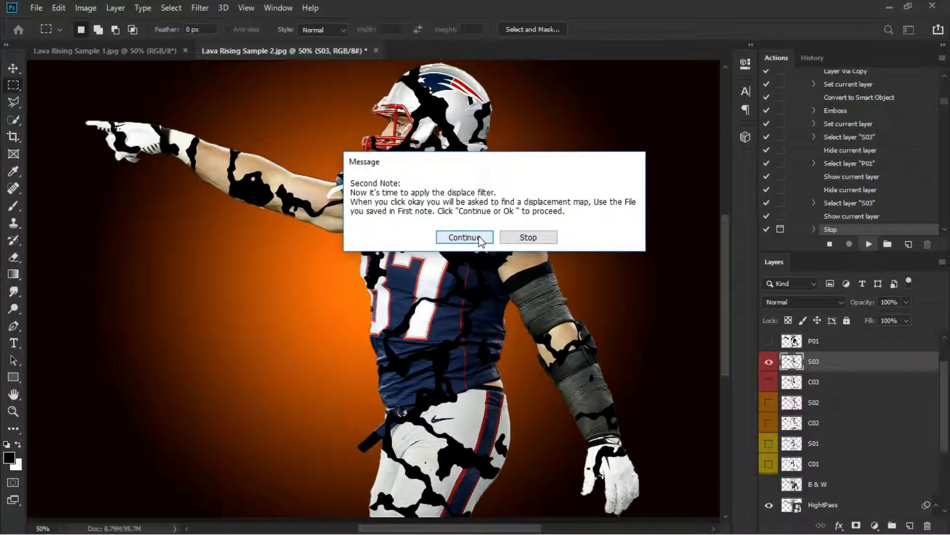
click(479, 238)
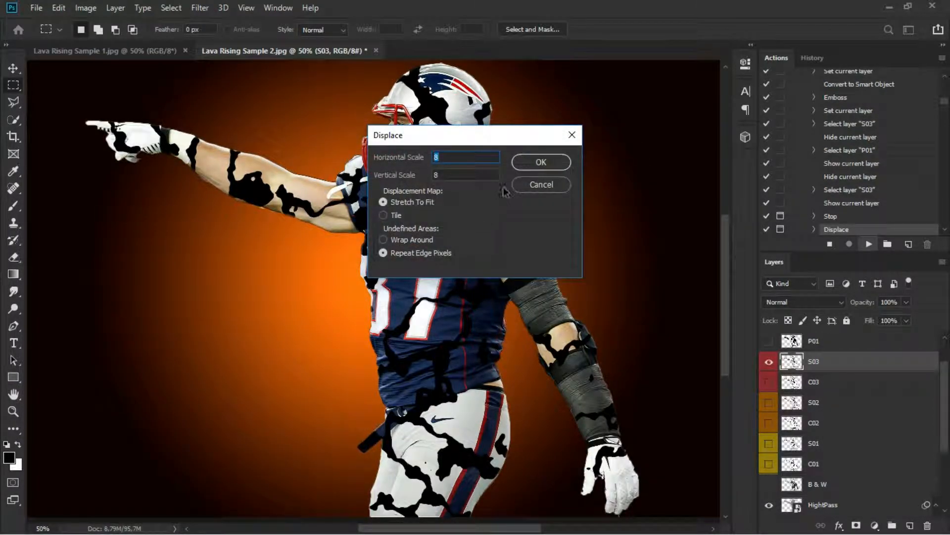
click(541, 164)
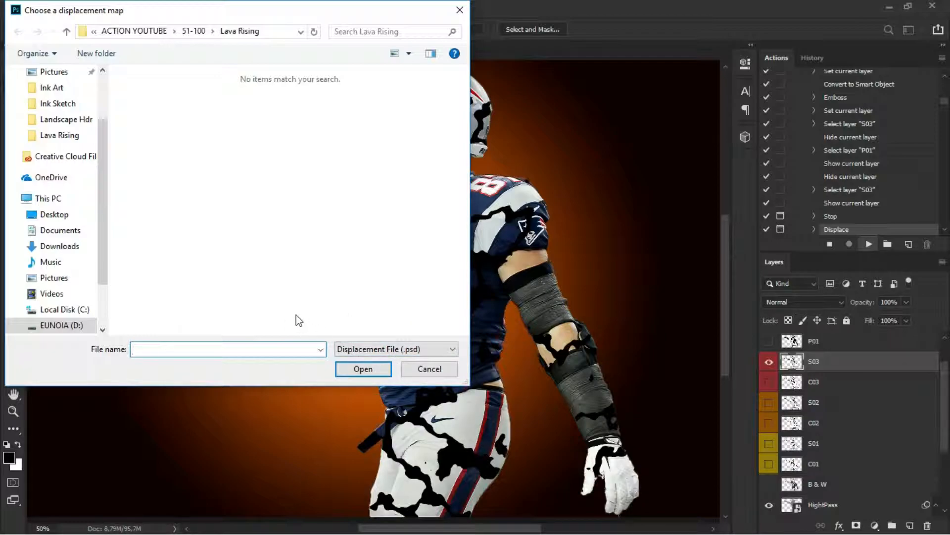
click(427, 367)
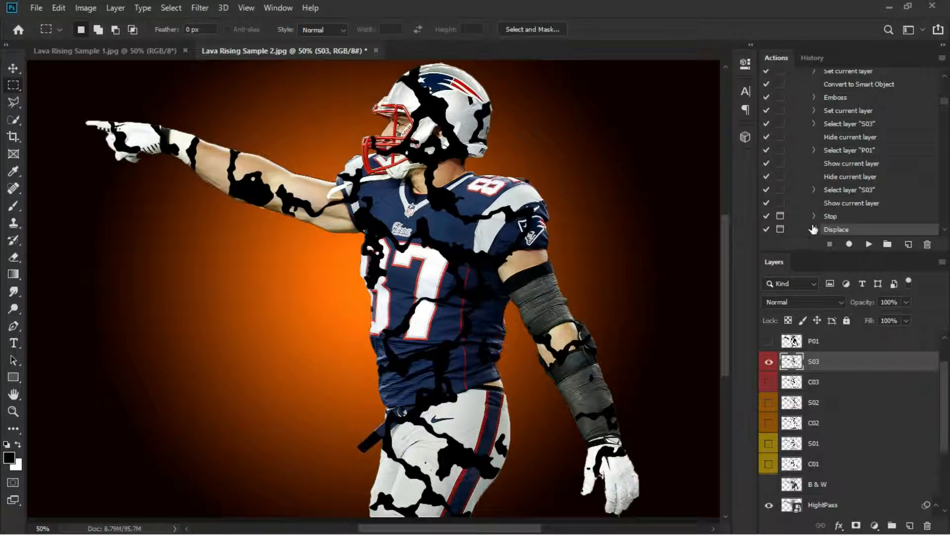
Switch to File Explorer and open Lava Rising Sample 2 copy.jpg with Adobe Photoshop CC 2019.
click(889, 9)
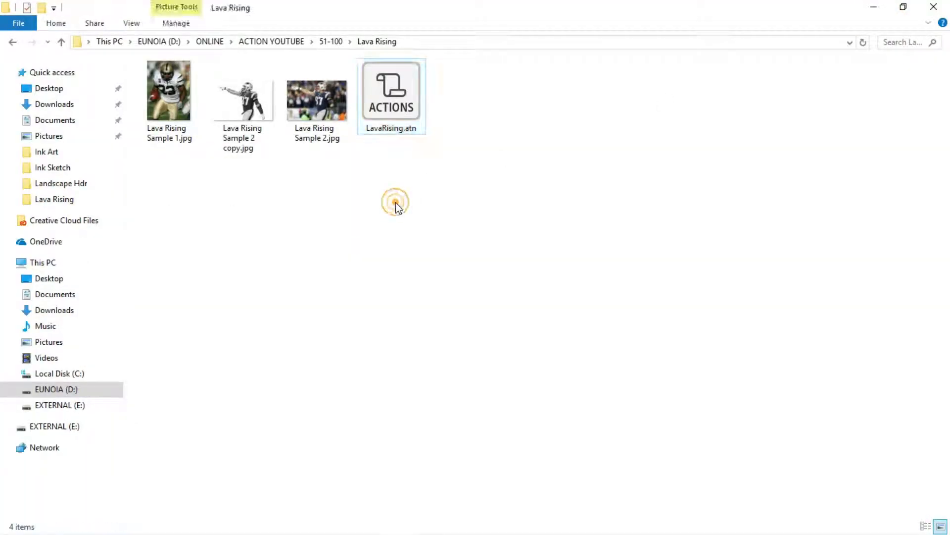
click(396, 203)
right_click(251, 101)
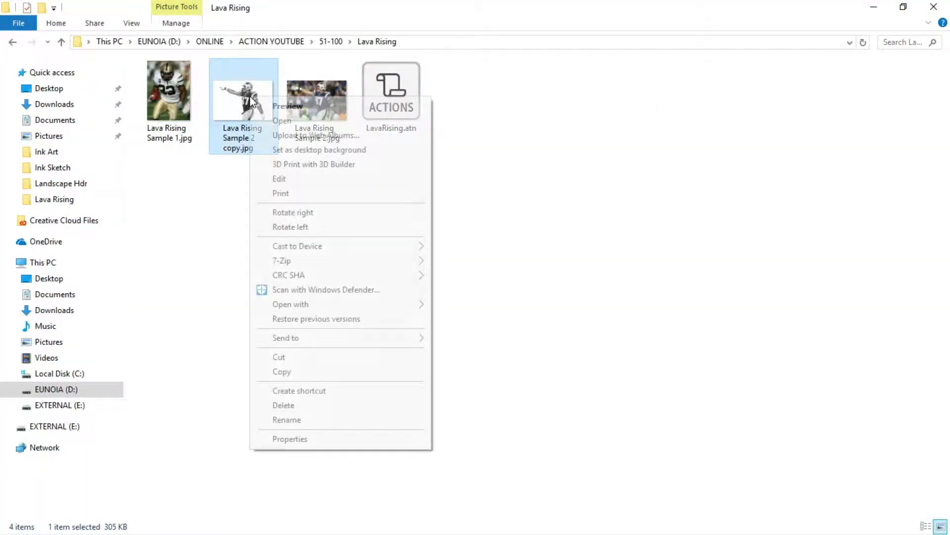
mouse_move(354, 305)
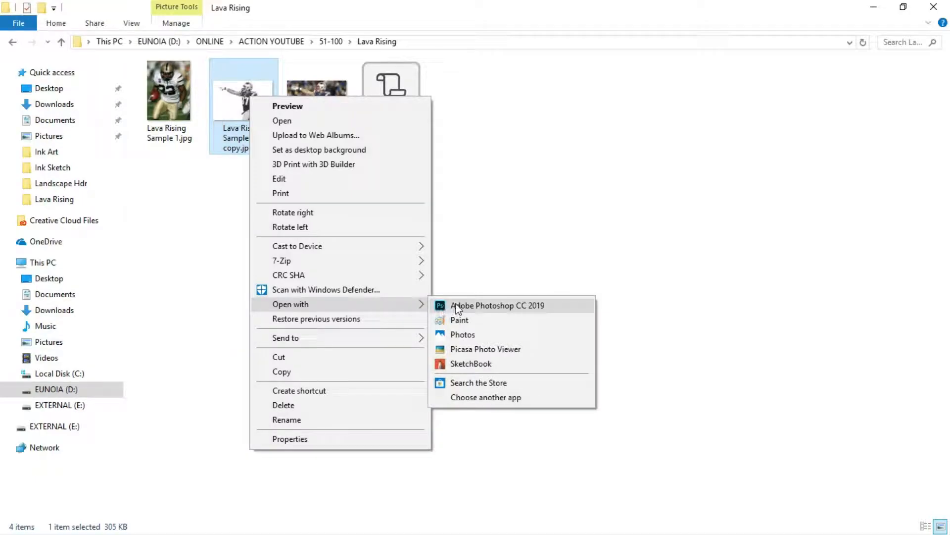
click(482, 304)
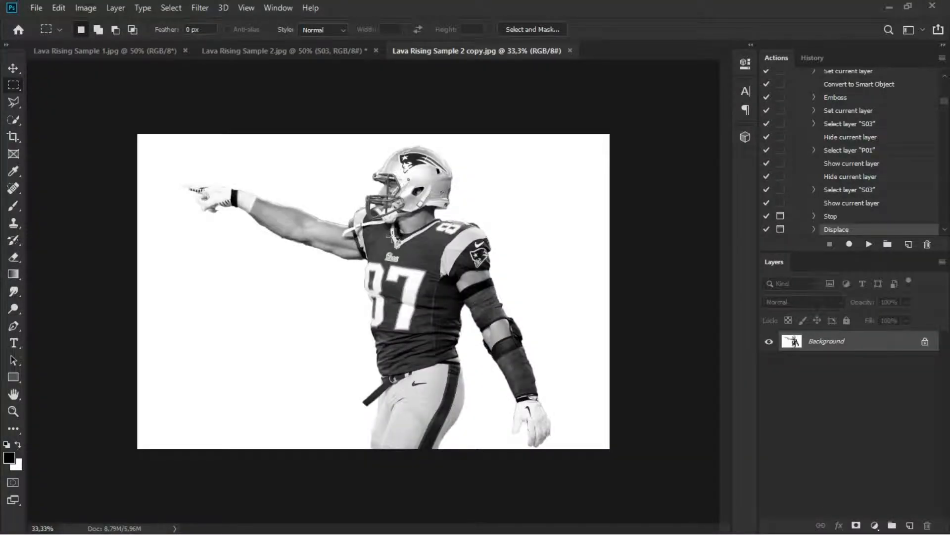
Save the black-and-white image in Photoshop format as Lava Rising Sample 2 copy.psd in the Lava Rising folder.
click(32, 8)
click(56, 155)
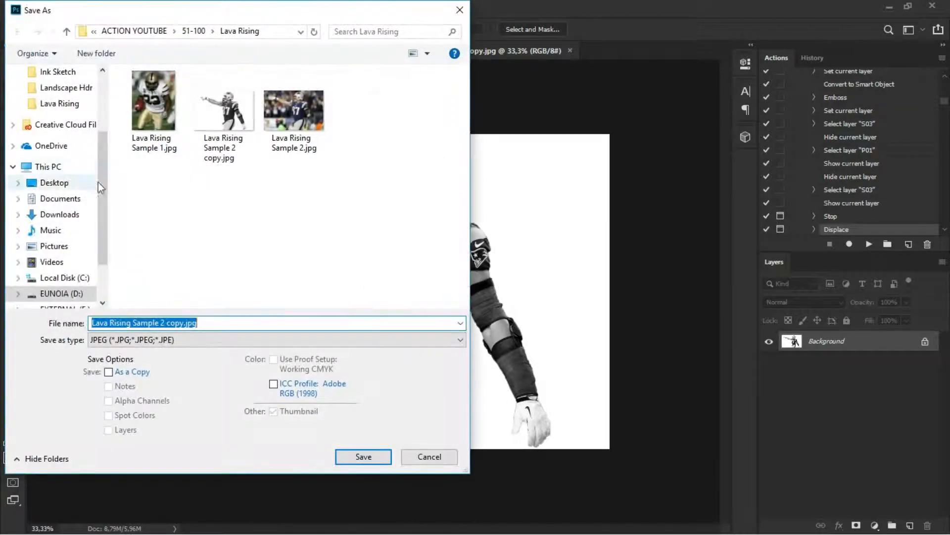
click(192, 335)
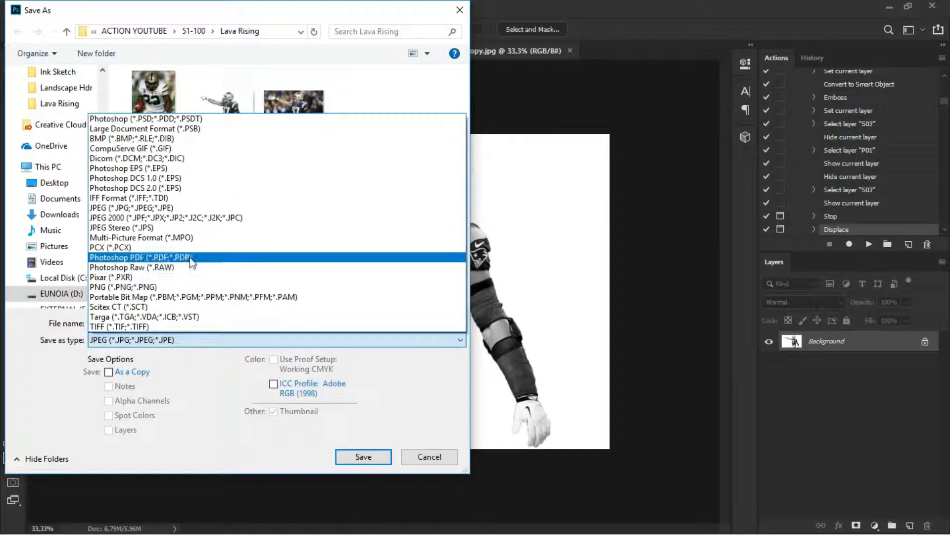
click(165, 120)
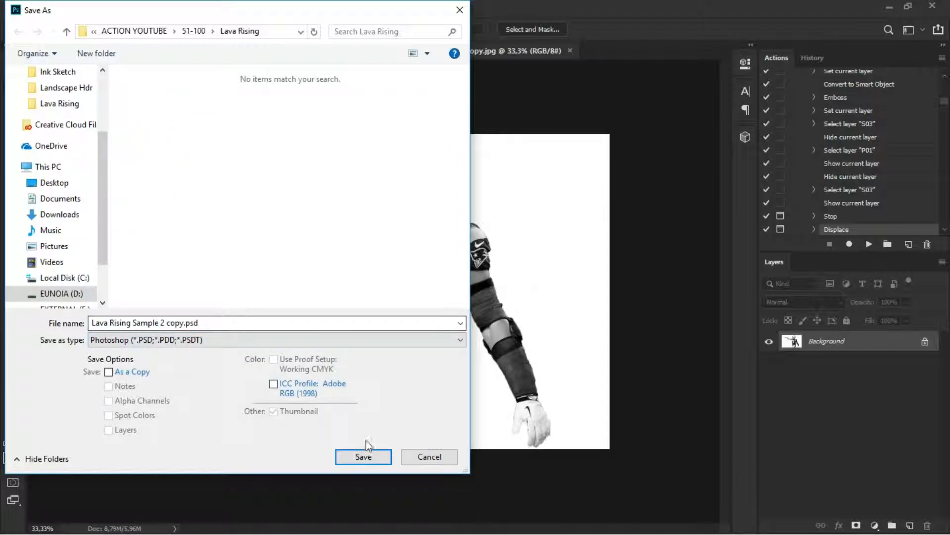
click(182, 322)
click(181, 322)
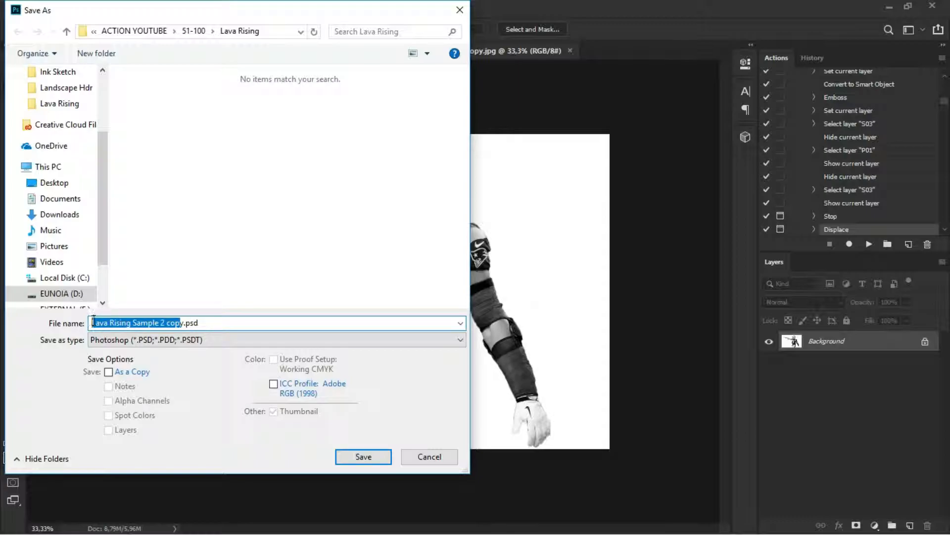
click(367, 456)
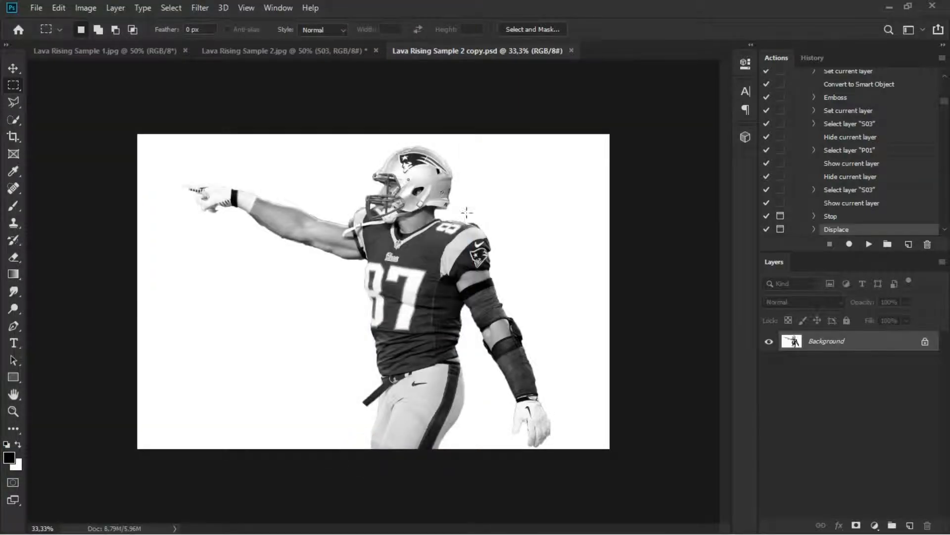
Resume the action in Lava Rising Sample 2.jpg from Displace, using scales of 8 and Lava Rising Sample 2 copy.psd, and contract the S03 selection by 3 pixels.
click(320, 52)
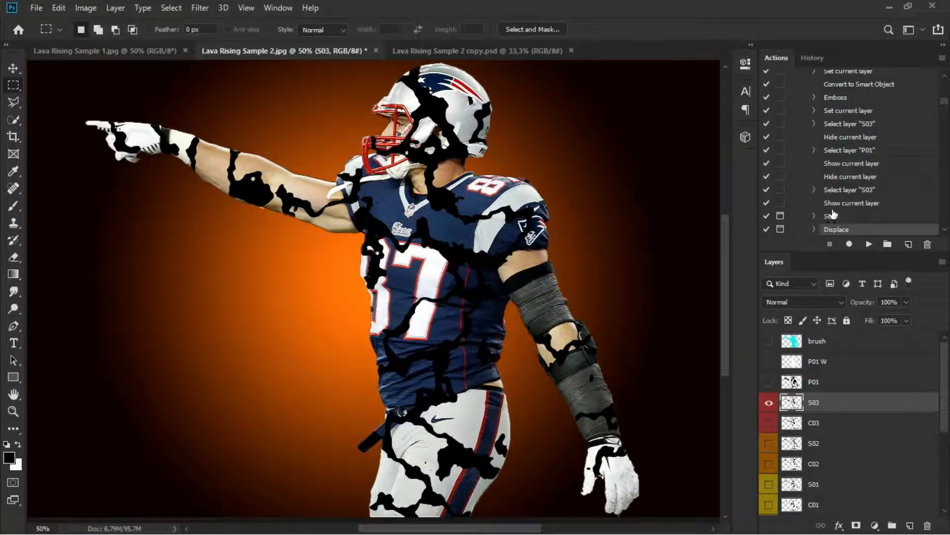
scroll(837, 210, down, 1)
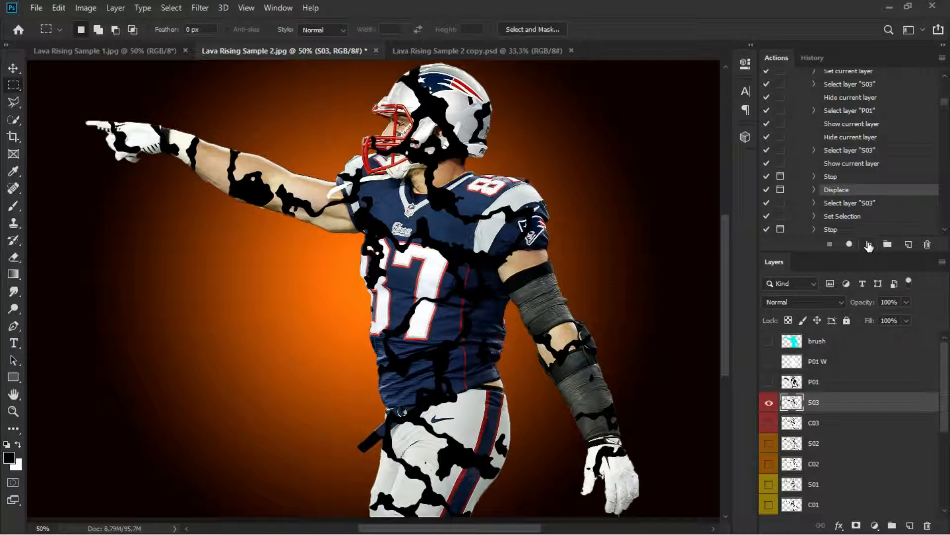
click(868, 244)
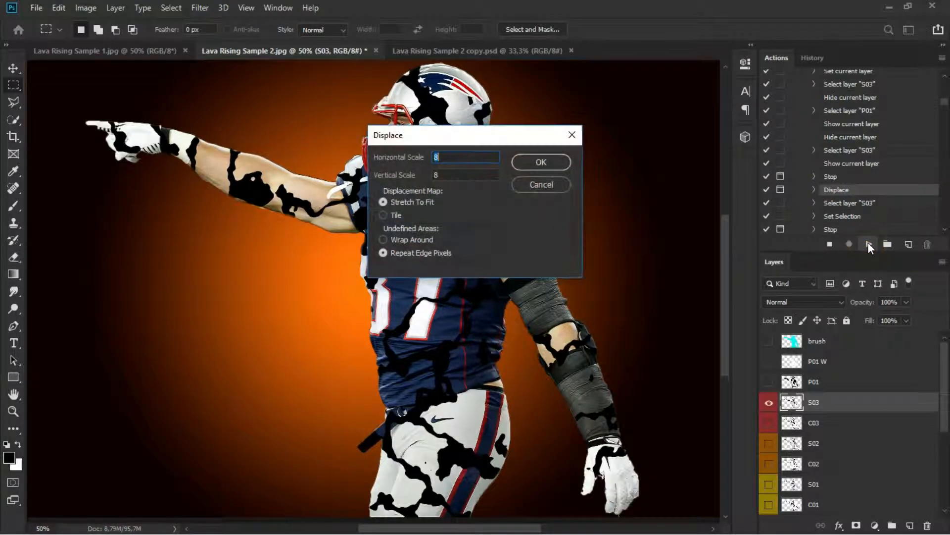
click(541, 163)
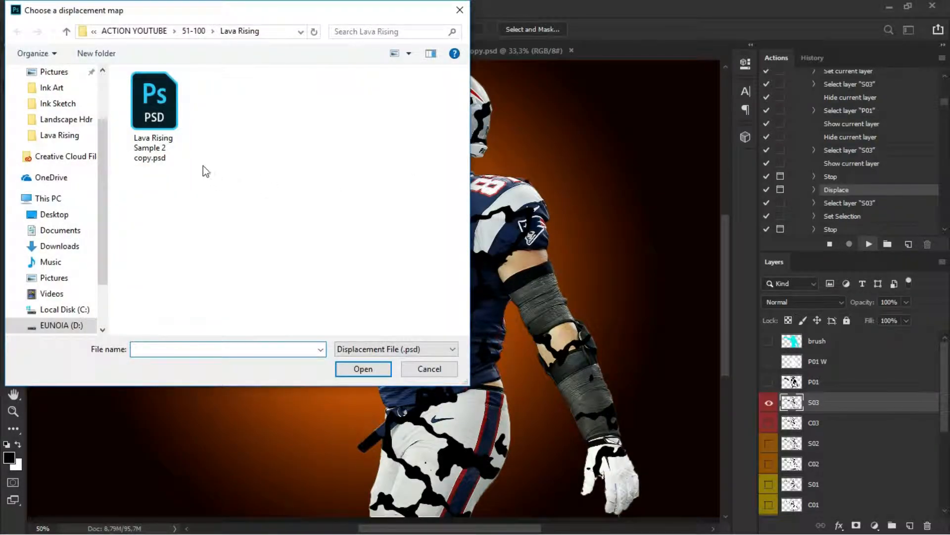
click(168, 105)
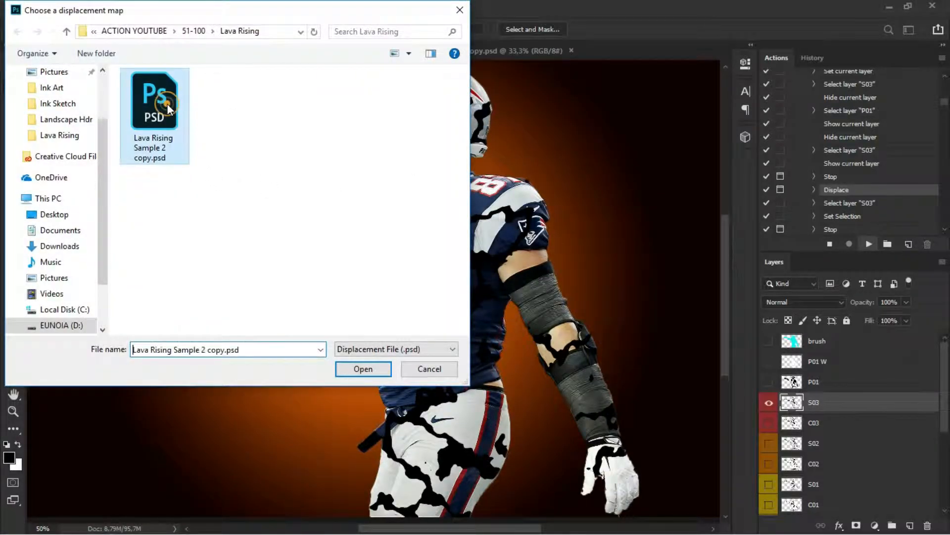
click(362, 369)
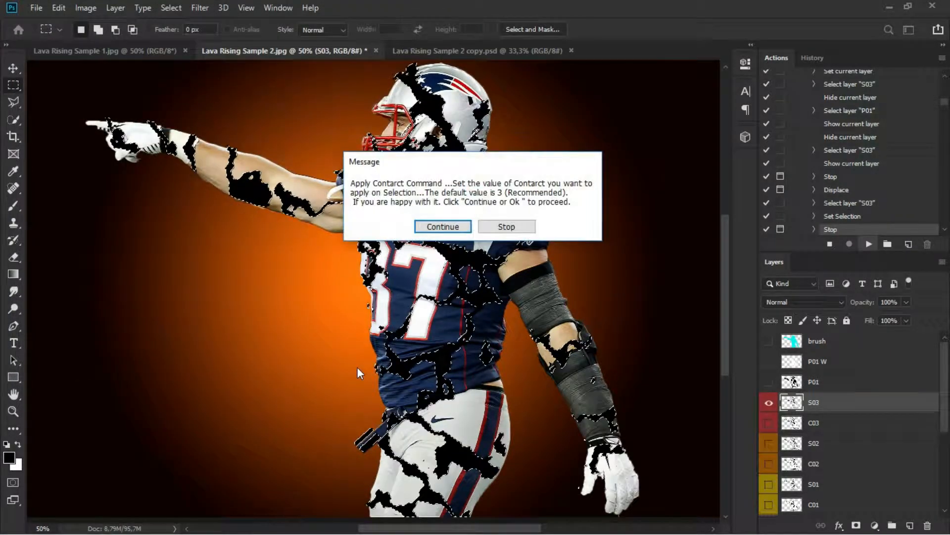
click(435, 227)
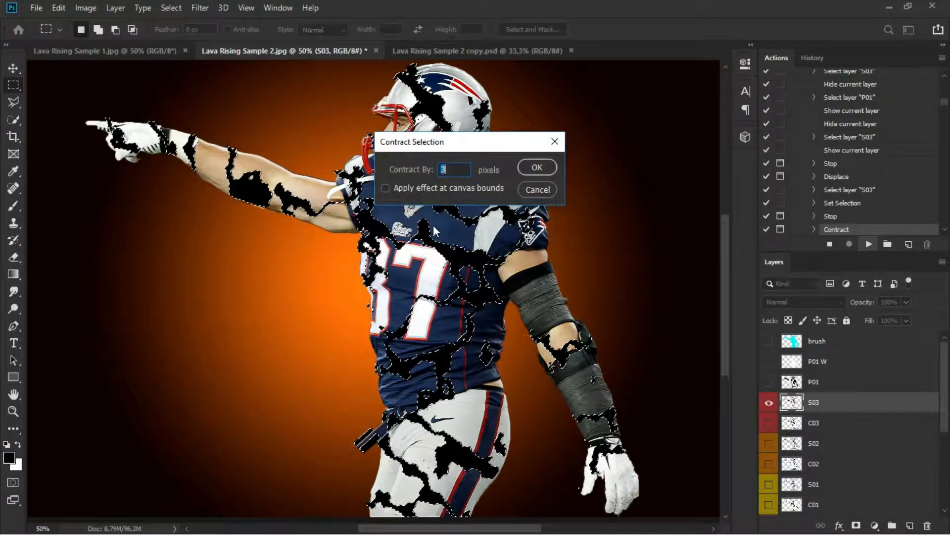
click(532, 167)
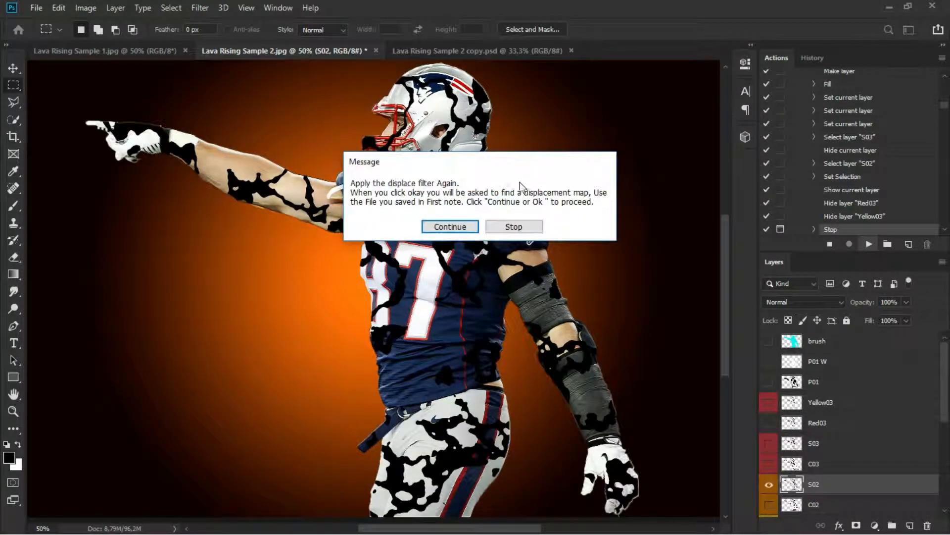
Displace layer S02 at scale 8 with Lava Rising Sample 2 copy.psd as the map and accept the default selection contraction.
click(468, 230)
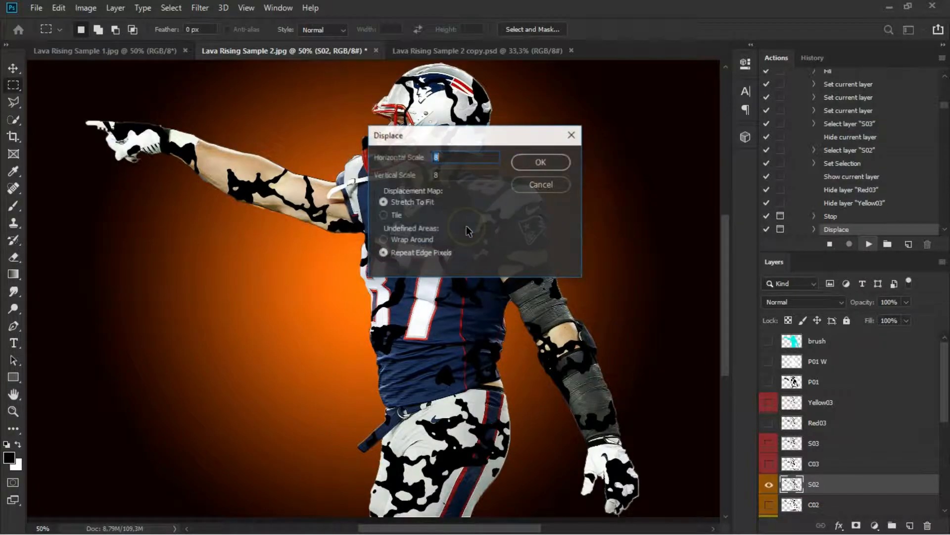
click(537, 168)
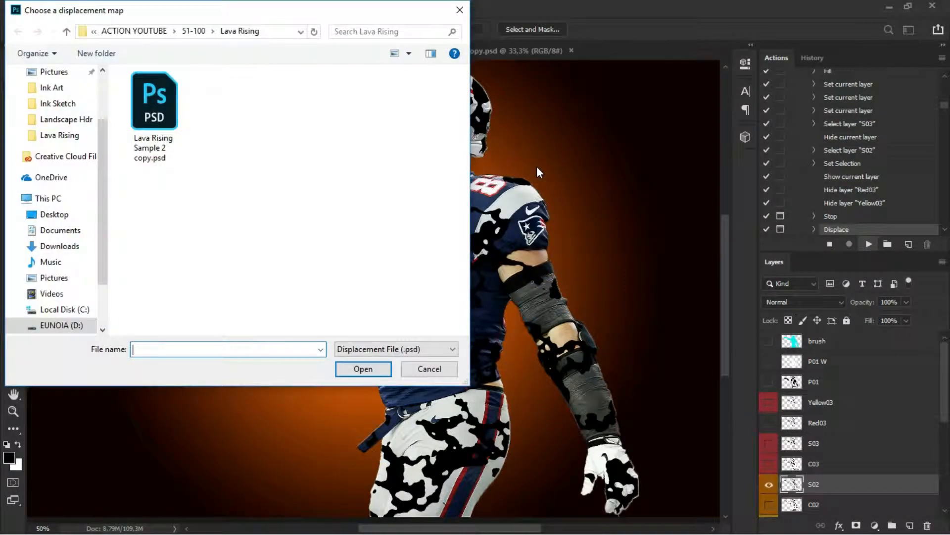
click(180, 116)
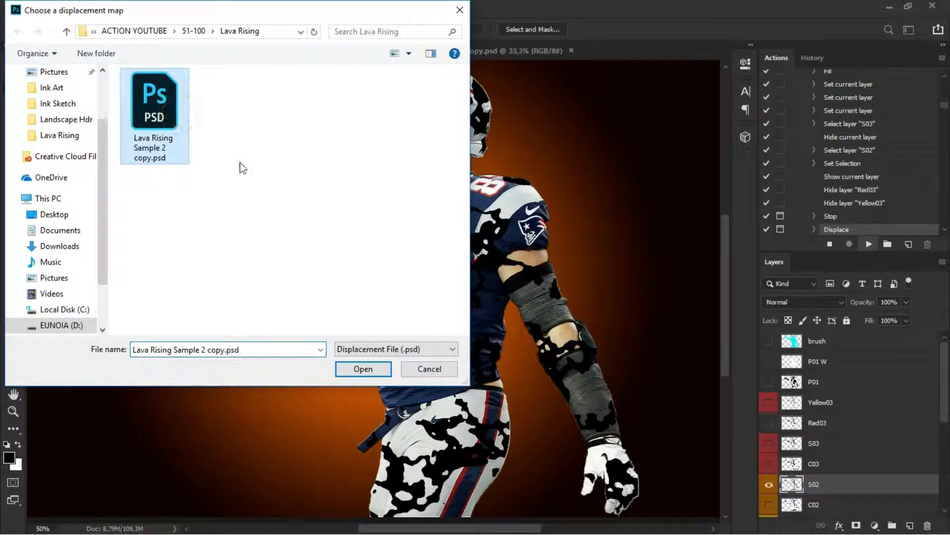
click(356, 370)
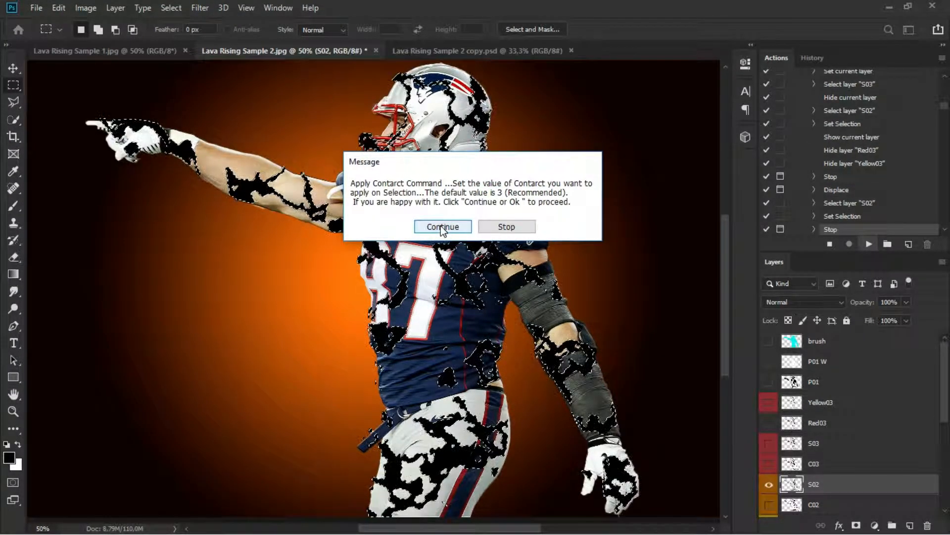
click(441, 226)
click(528, 167)
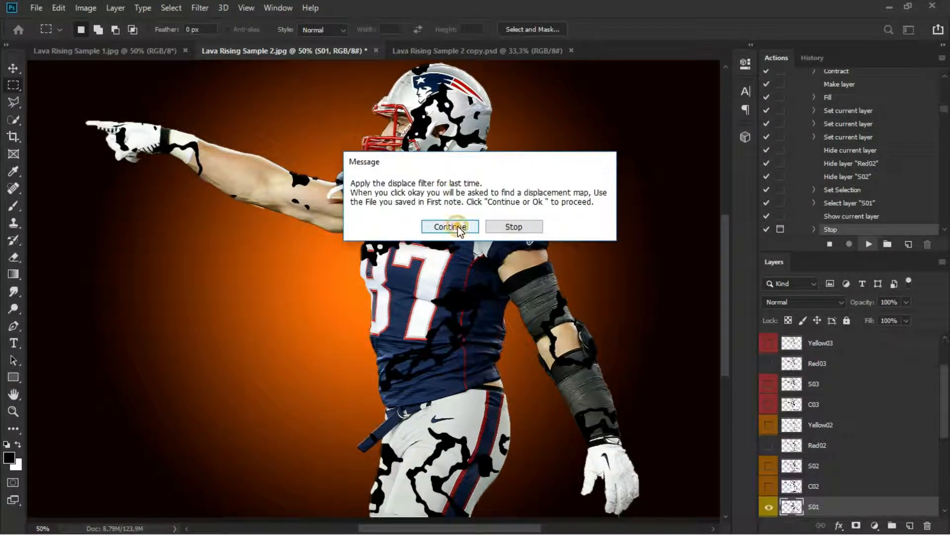
Displace layer S01 with Lava Rising Sample 2 copy.psd, accept the default contraction and let the action run to its end.
click(459, 229)
click(531, 162)
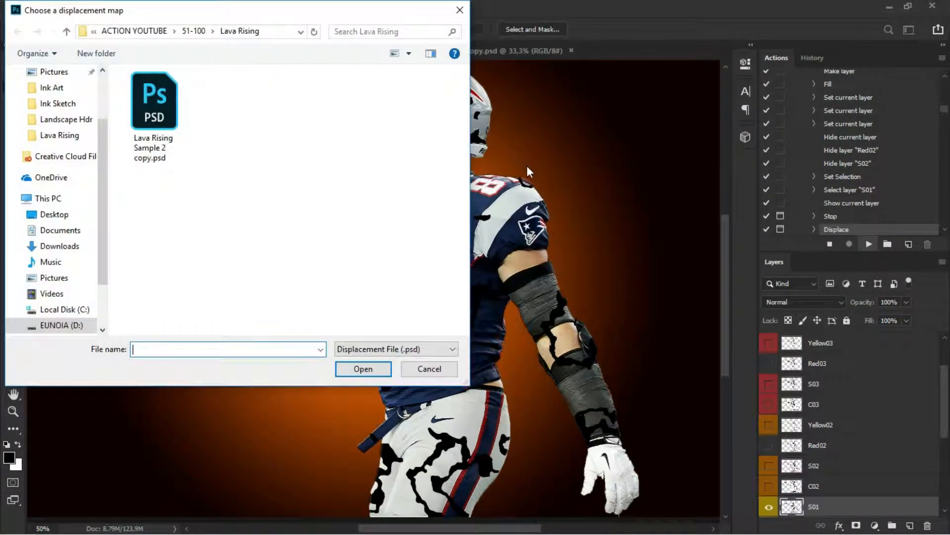
click(165, 120)
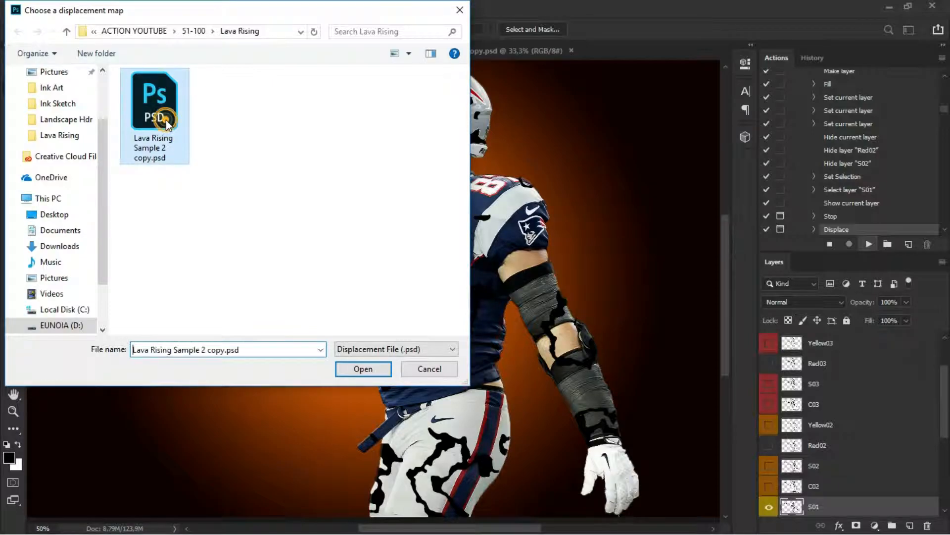
click(362, 369)
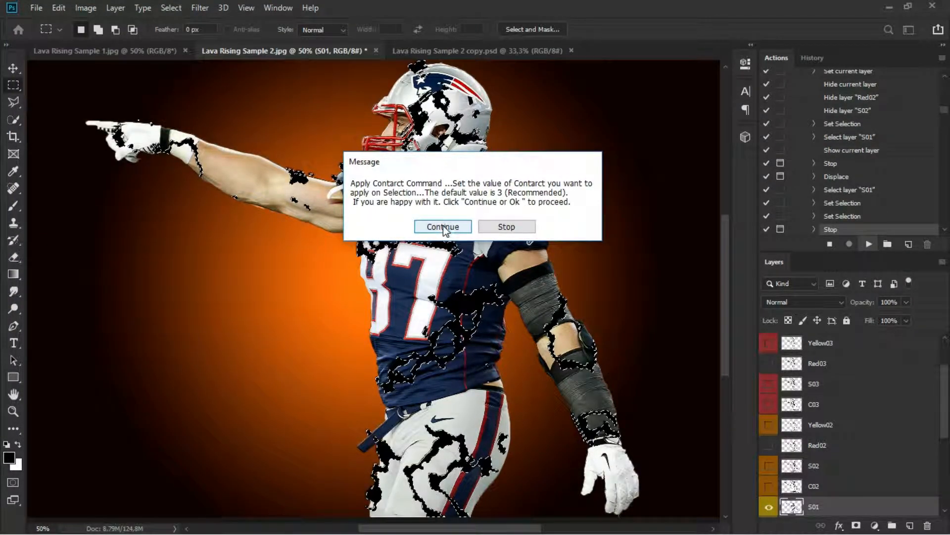
click(441, 226)
click(527, 168)
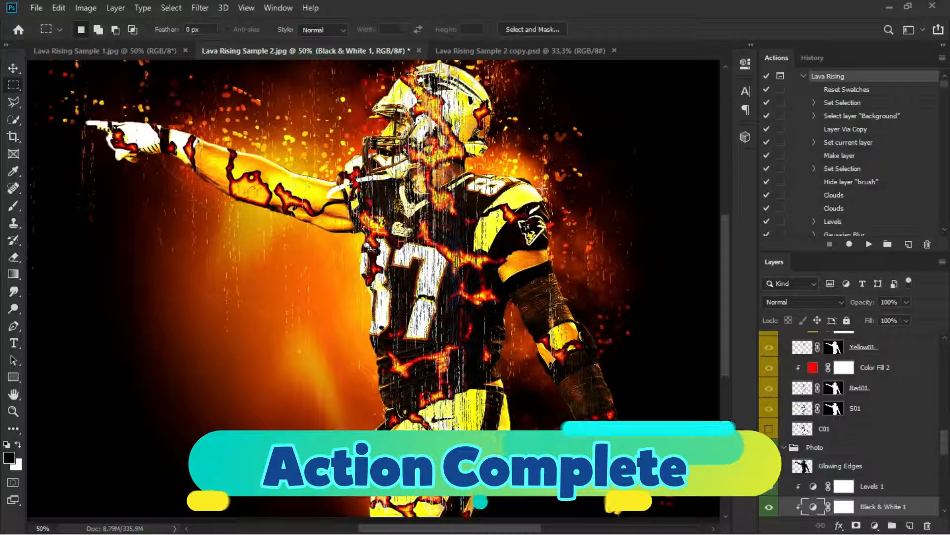
Preview the Particles Option 02 group by switching its visibility on and off again.
scroll(848, 400, up, 8)
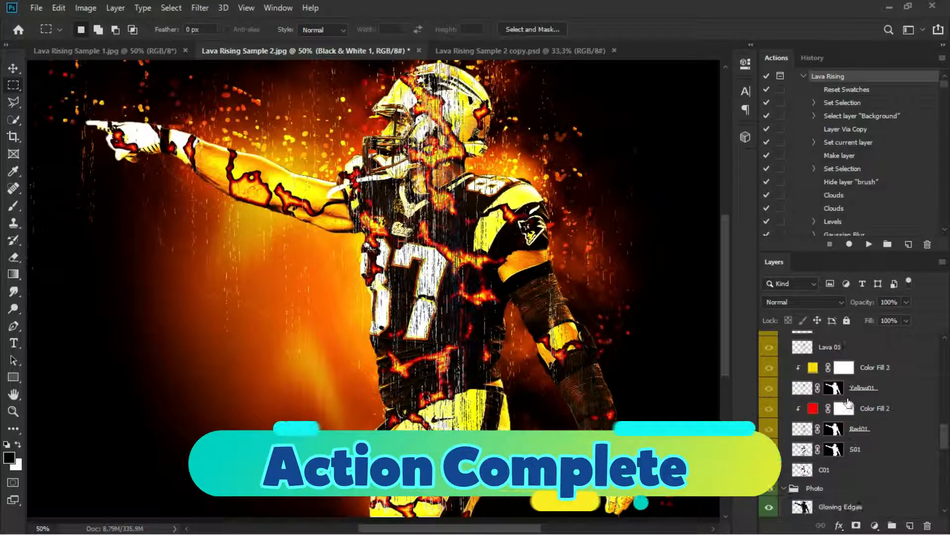
scroll(790, 364, up, 10)
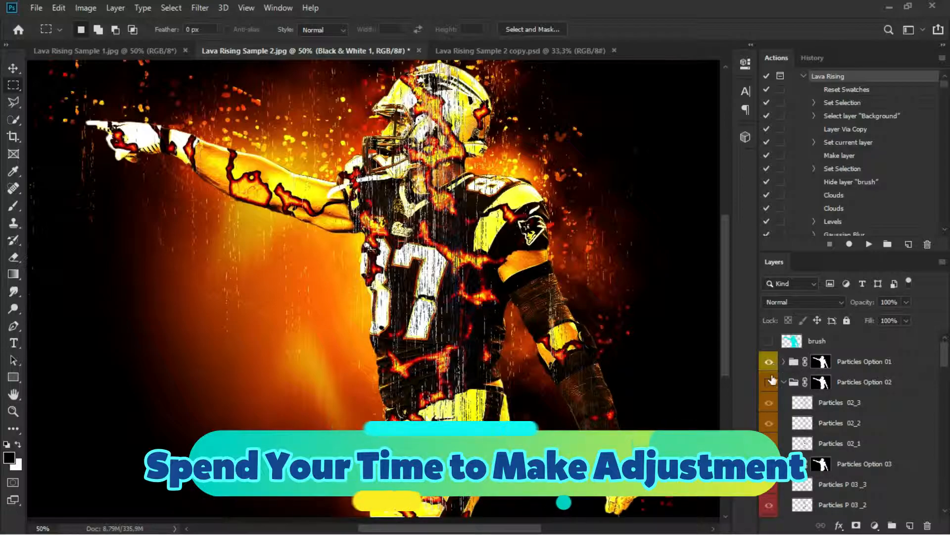
click(768, 381)
click(768, 382)
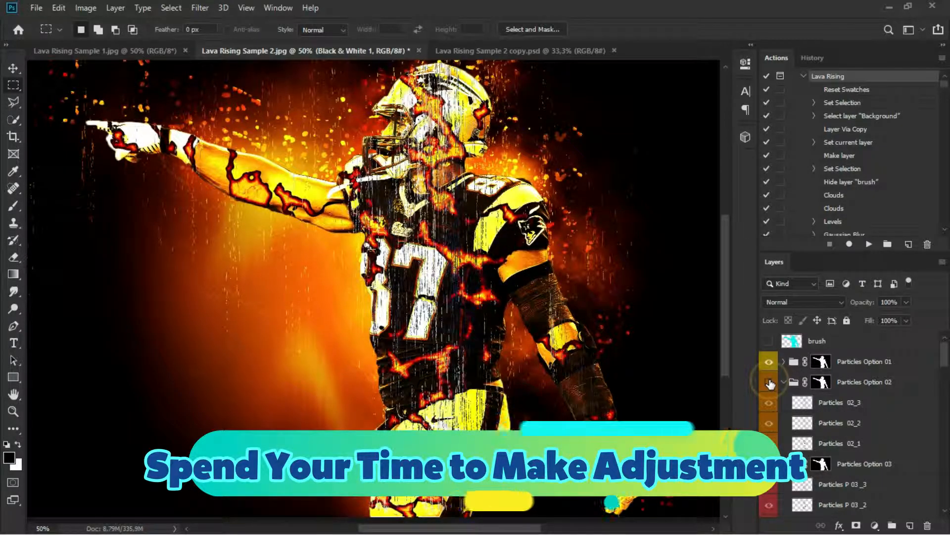
Expand the Particles Option 01 group and hide its Particles 01_3 and Particles 01_2 layers.
click(768, 363)
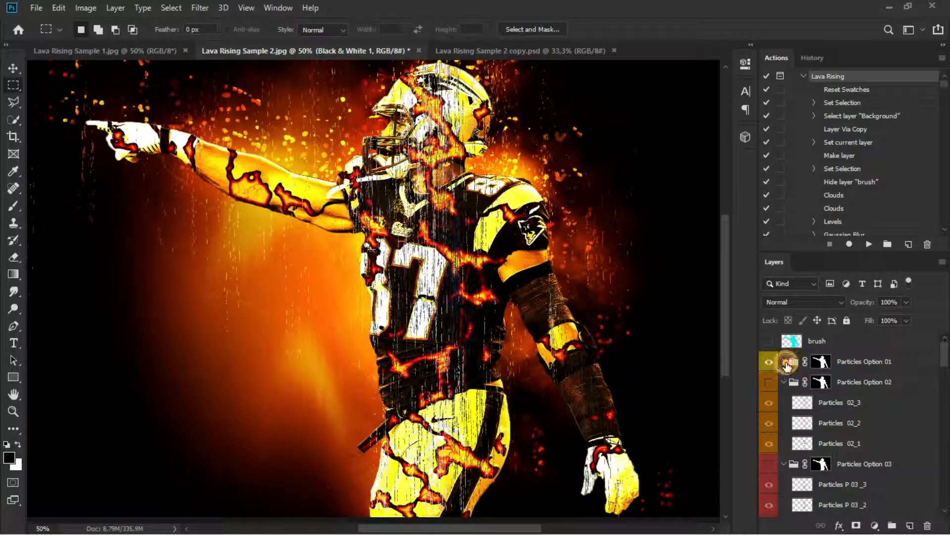
click(784, 362)
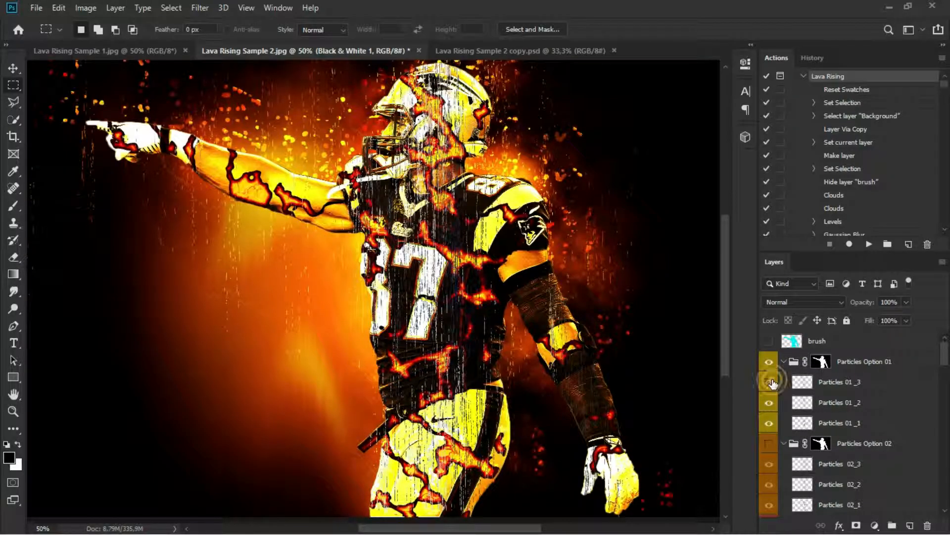
click(769, 382)
click(769, 403)
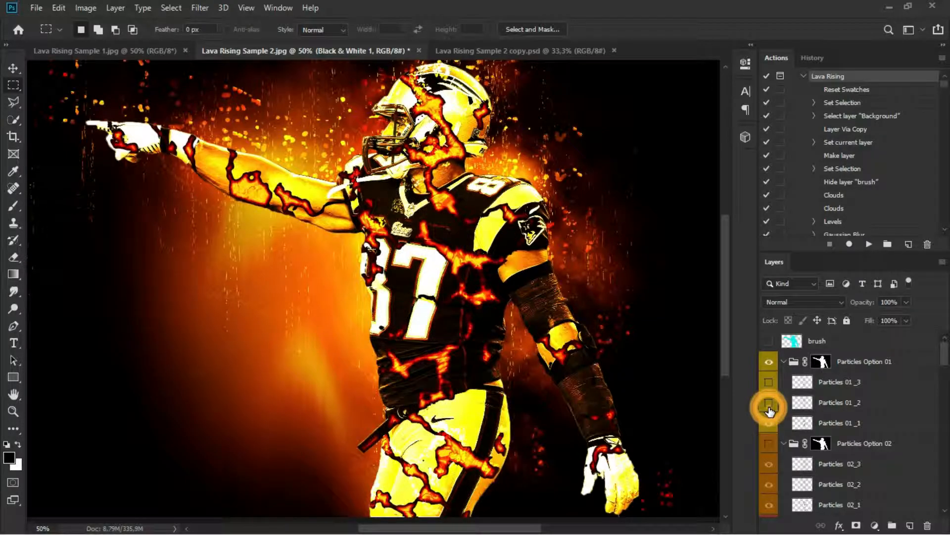
Preview the image without the Particles 01_1 layer, restore its visibility and collapse the Particles Option 01 group.
click(768, 423)
click(769, 423)
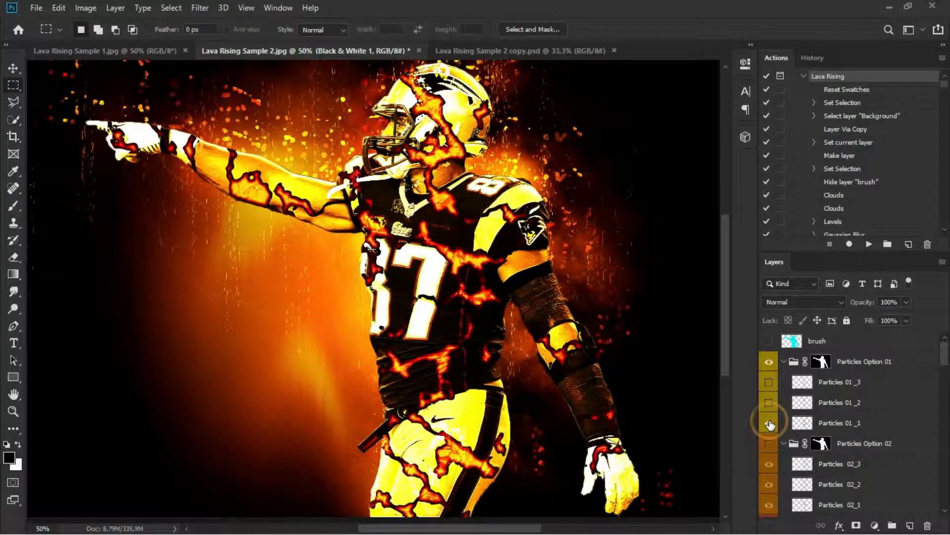
click(784, 361)
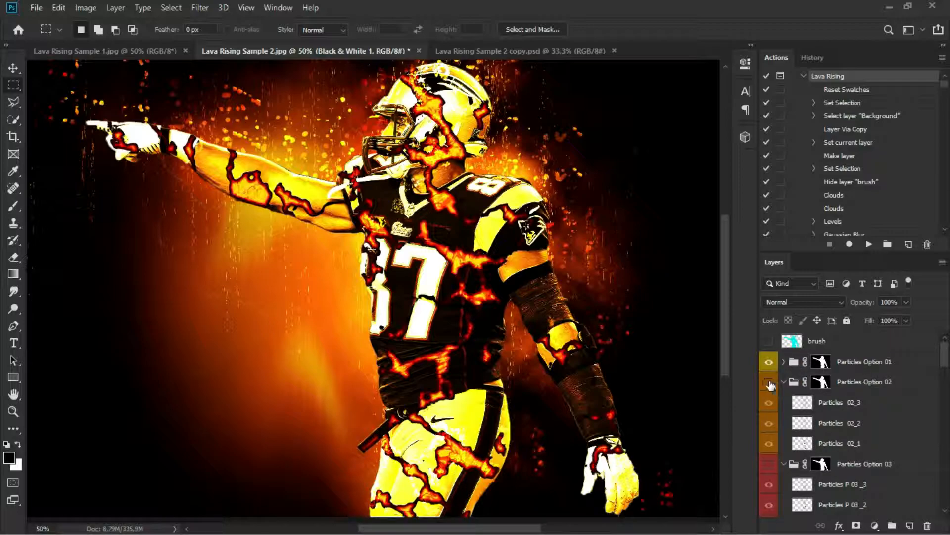
Preview the Particles Option 02 and Particles Option 03 groups in turn, hiding and collapsing each one again.
click(769, 382)
click(770, 382)
click(784, 383)
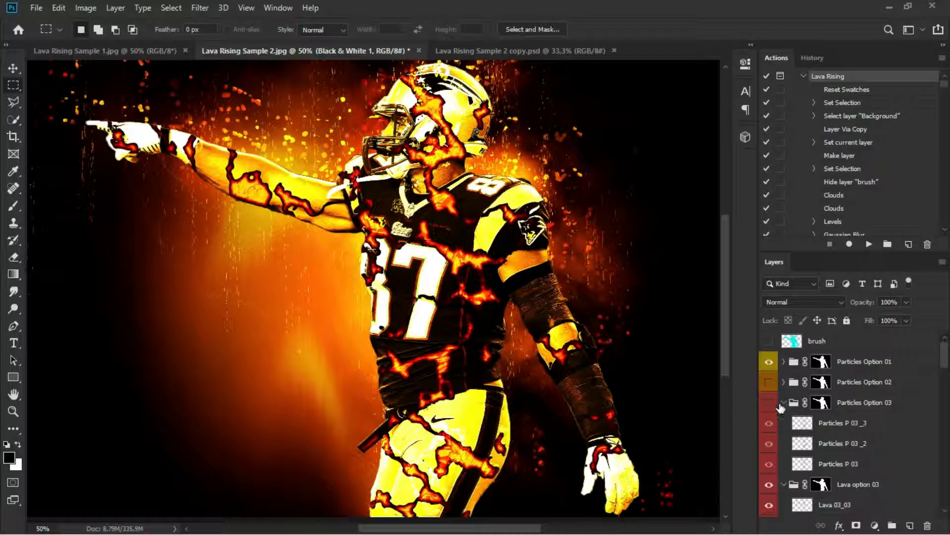
click(768, 403)
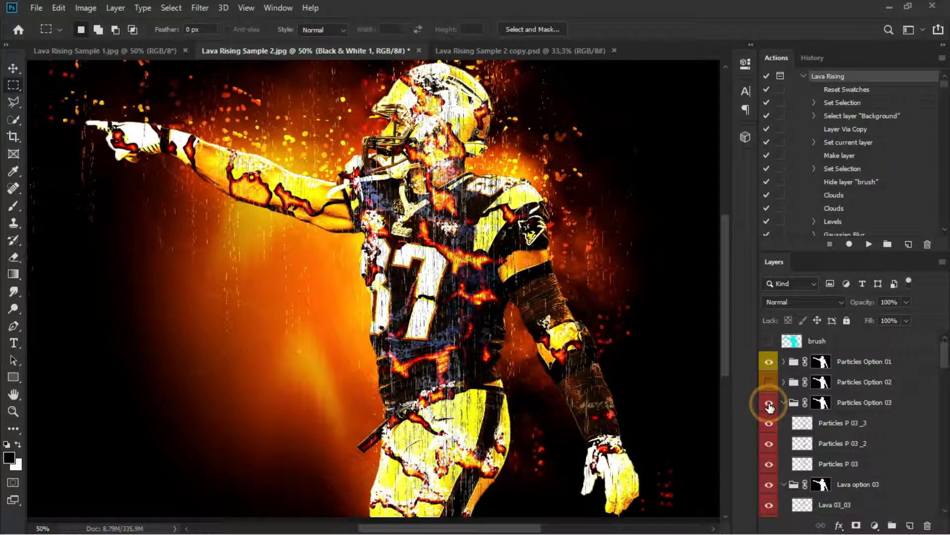
click(768, 402)
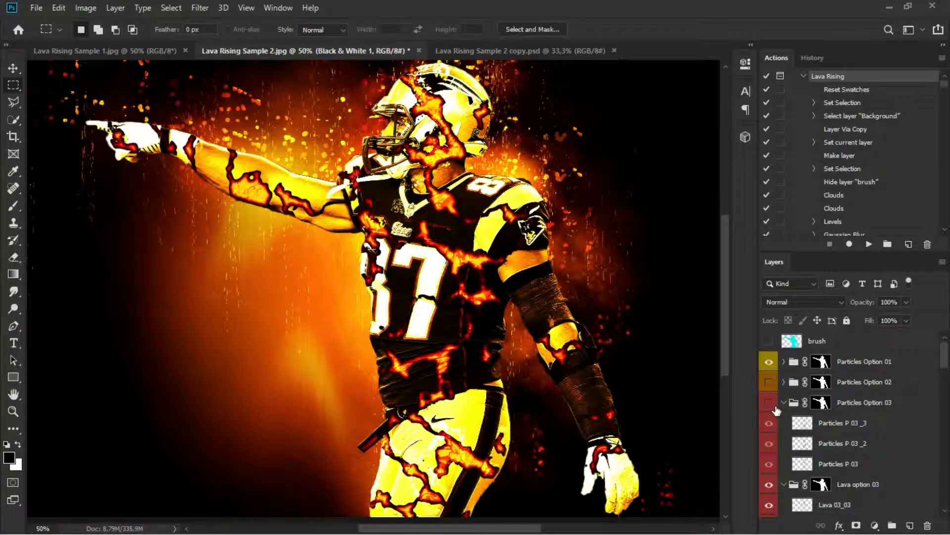
click(783, 403)
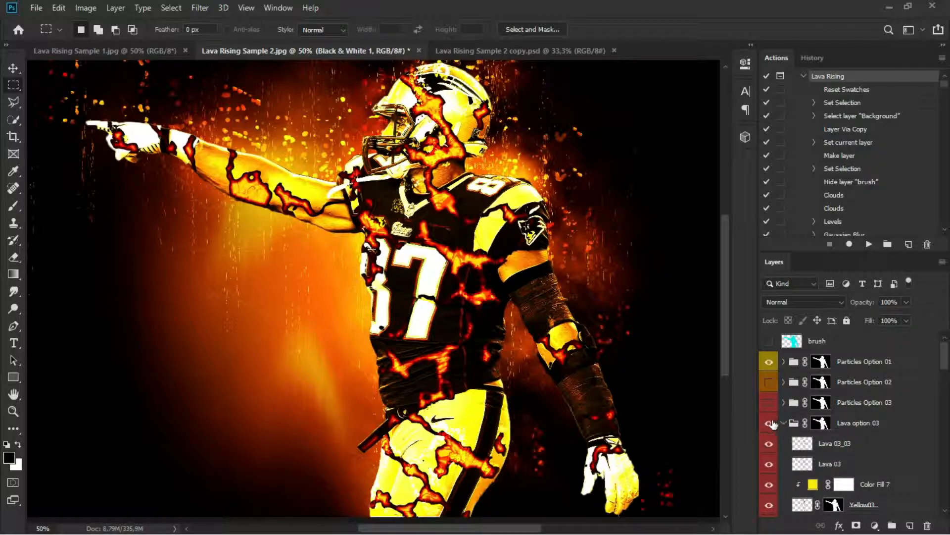
Toggle the visibility of the Lava option 03 group and collapse it, and briefly preview the Lava option 02 group.
click(770, 423)
click(770, 423)
click(784, 423)
scroll(786, 427, down, 2)
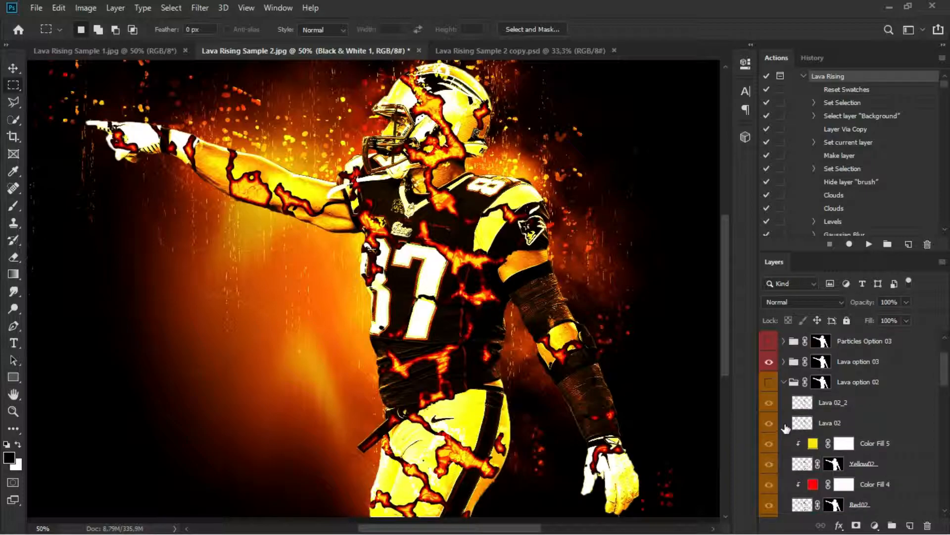
click(768, 388)
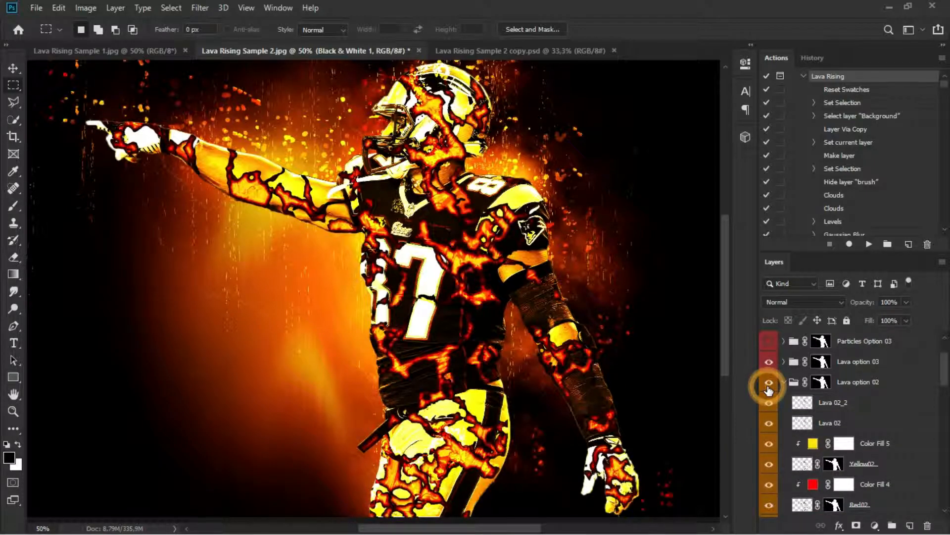
click(769, 386)
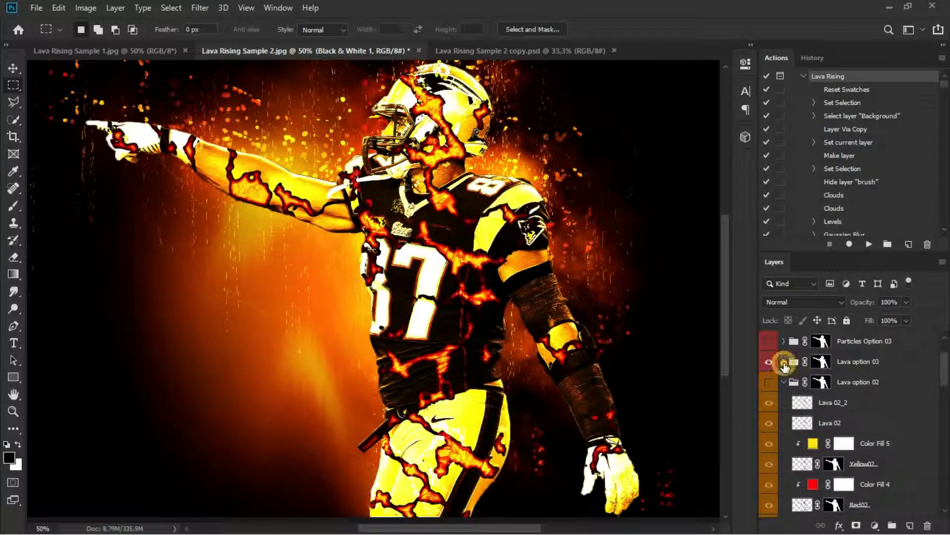
Expand the Lava option 03 group and check its Lava 03_03 and Lava 03 layers by toggling their visibility.
click(784, 362)
click(769, 385)
click(769, 384)
click(769, 398)
click(769, 399)
scroll(769, 398, down, 8)
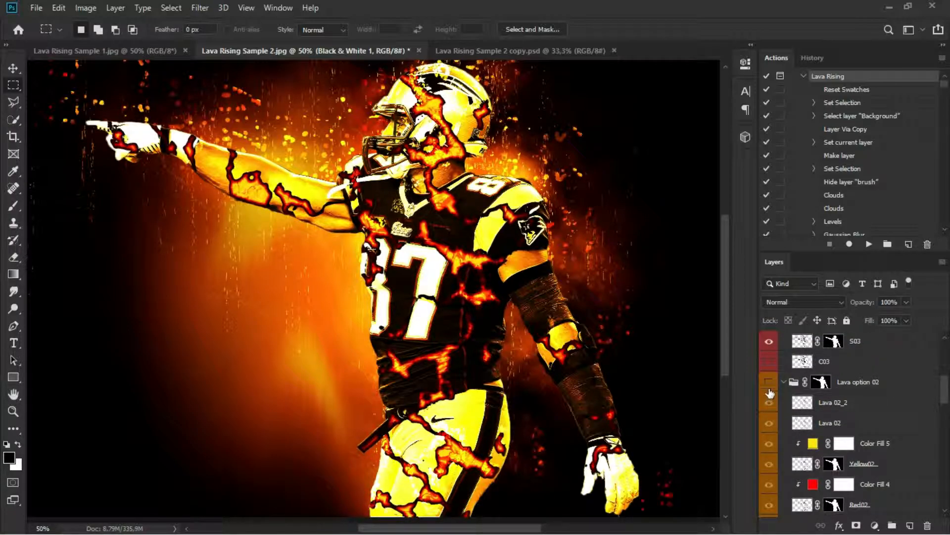
Preview the Lava option 02 and Lava Option 01 groups in turn, leaving both hidden and collapsed.
click(769, 386)
click(769, 388)
click(783, 382)
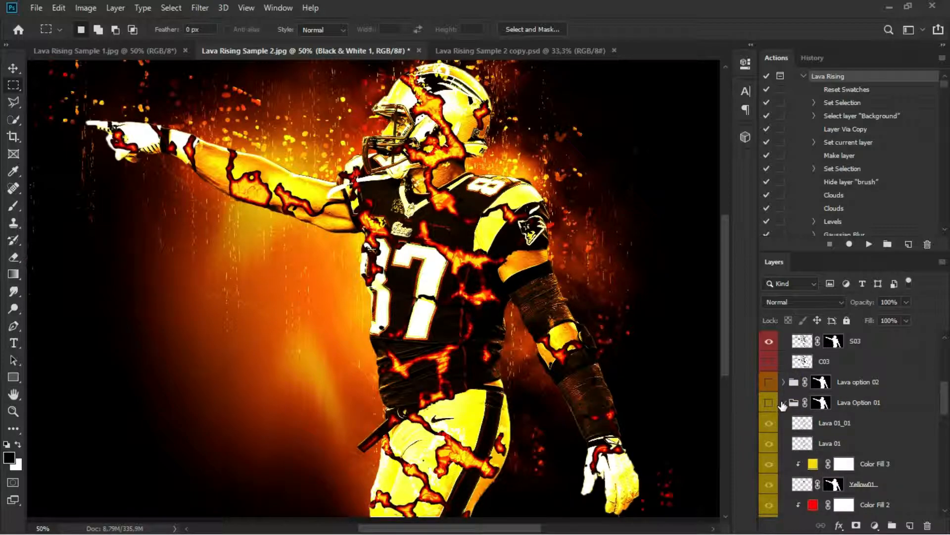
click(769, 403)
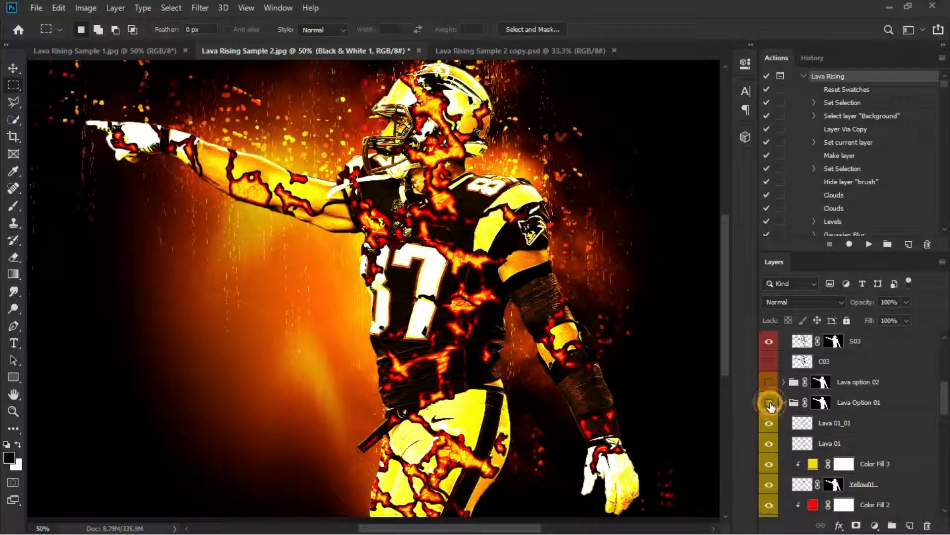
click(769, 402)
click(783, 402)
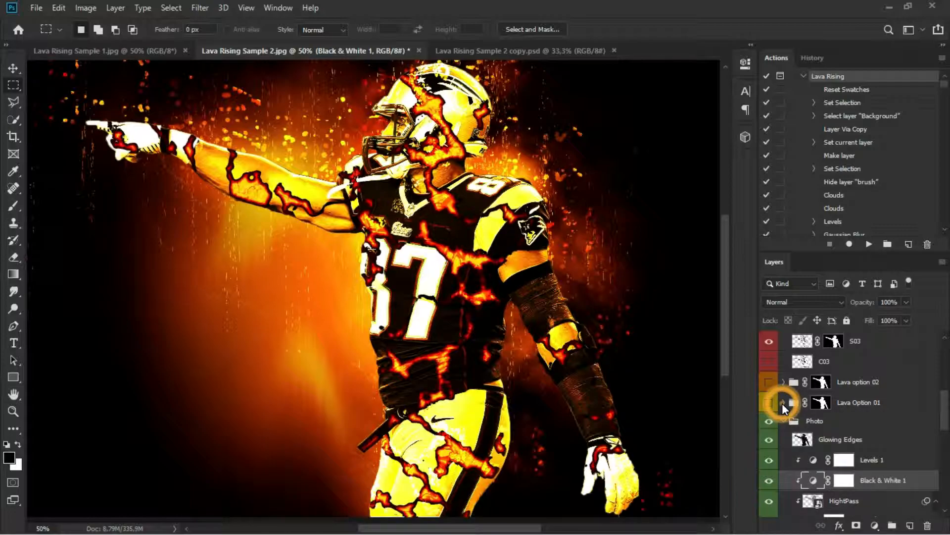
Check the Photo group and its Base and Base Blur layers by switching each one's visibility off and on.
click(770, 421)
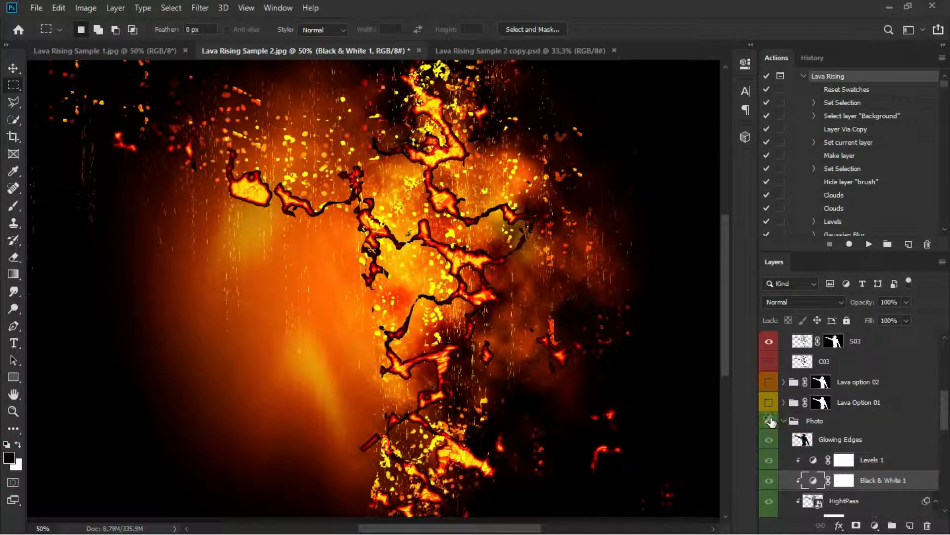
click(771, 422)
scroll(772, 424, down, 5)
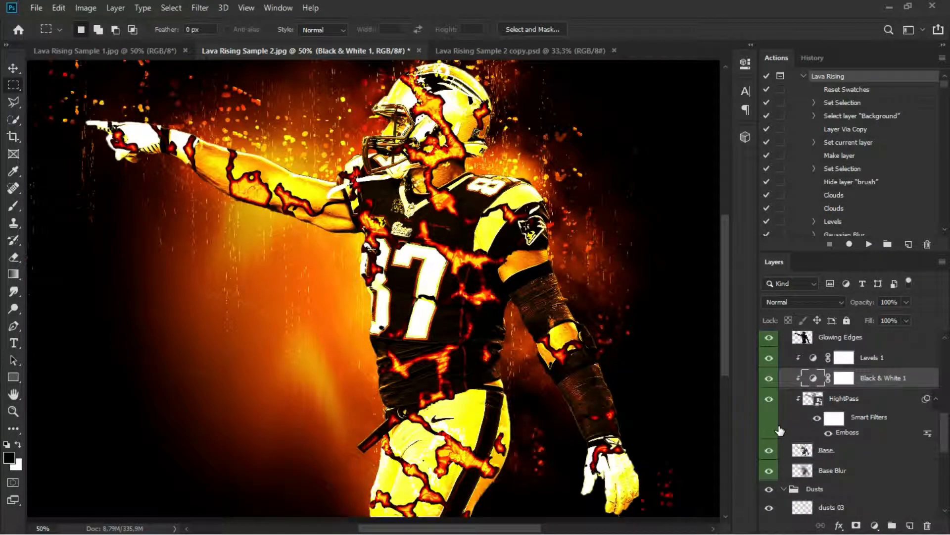
click(770, 429)
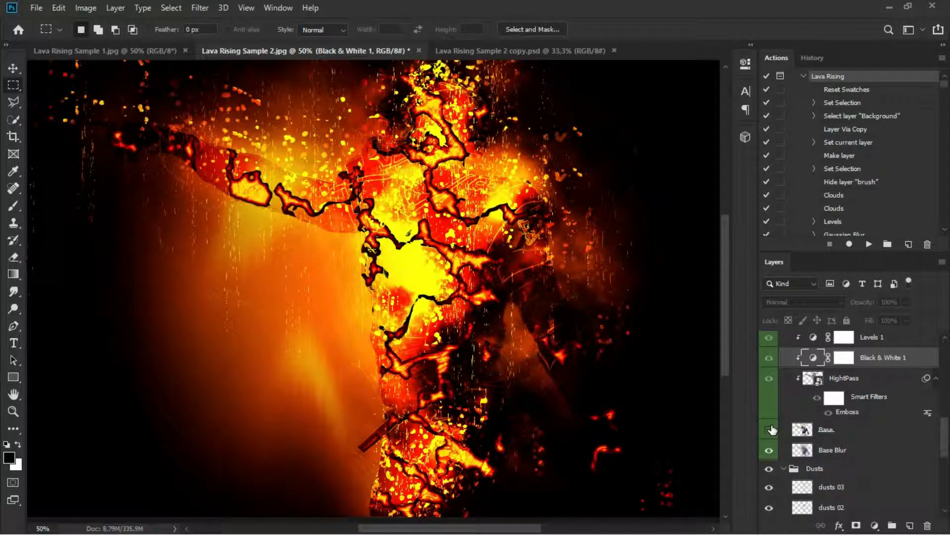
click(770, 429)
click(770, 448)
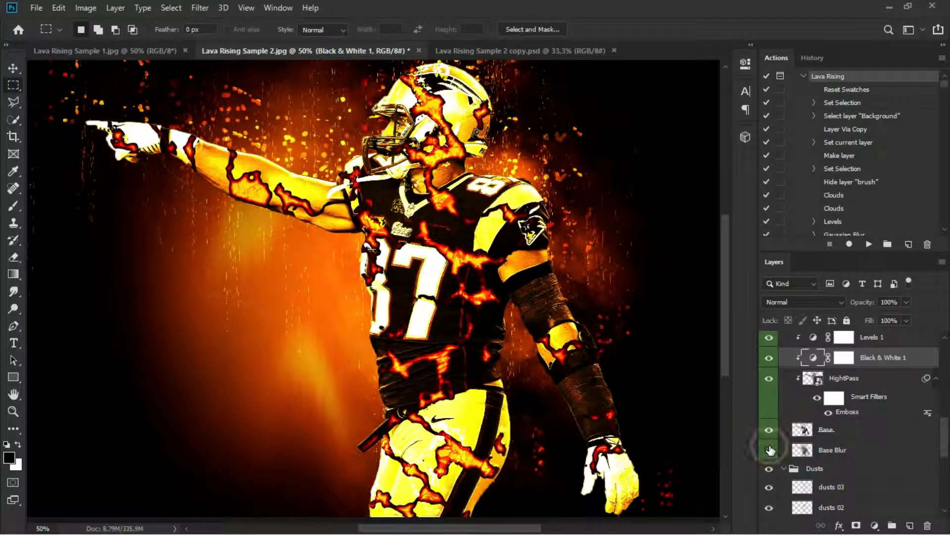
click(770, 449)
Check the contribution of the Dusts and BG groups by switching each one's visibility off and on.
scroll(771, 441, down, 3)
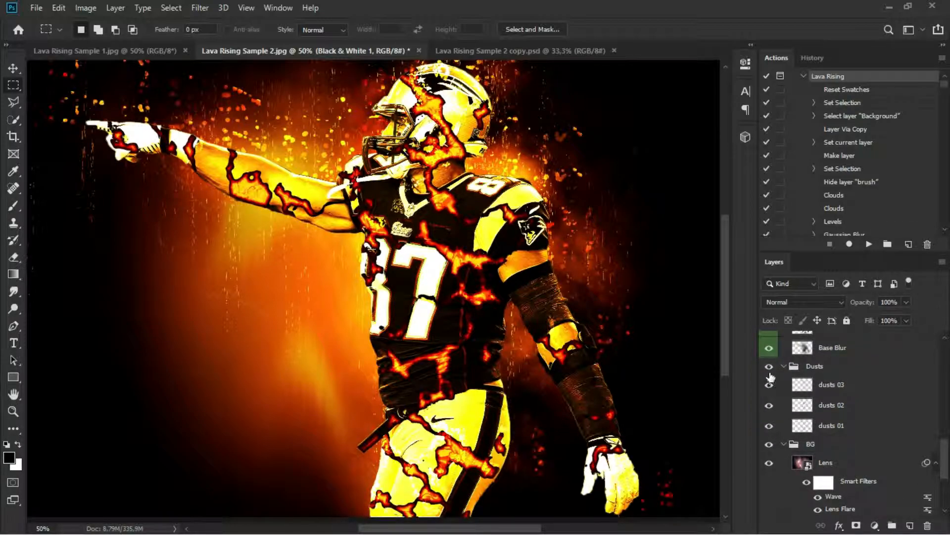
click(770, 367)
click(770, 367)
scroll(775, 385, down, 1)
click(769, 404)
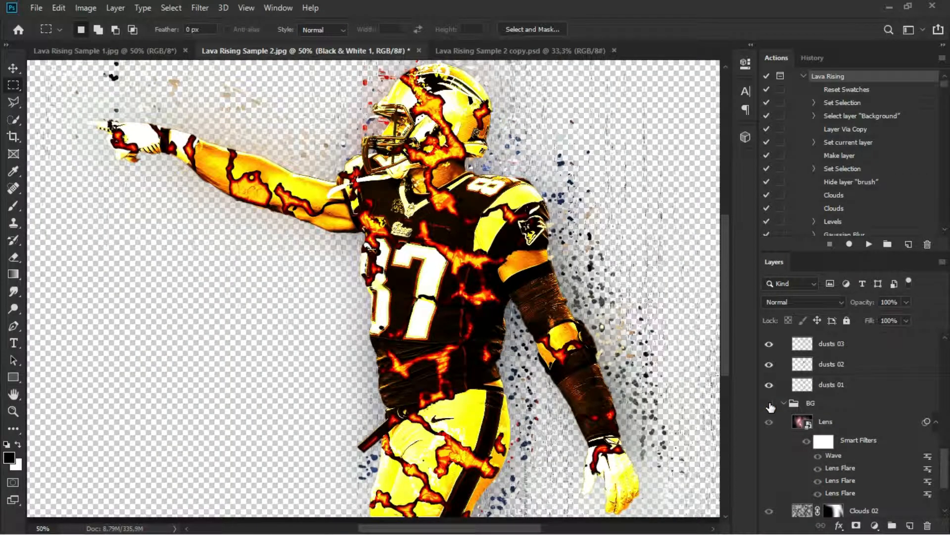
click(770, 404)
Compare the background without Gradient Fill 1 and with Color Fill 1 shown instead, restoring the original visibility of both layers.
scroll(771, 409, down, 3)
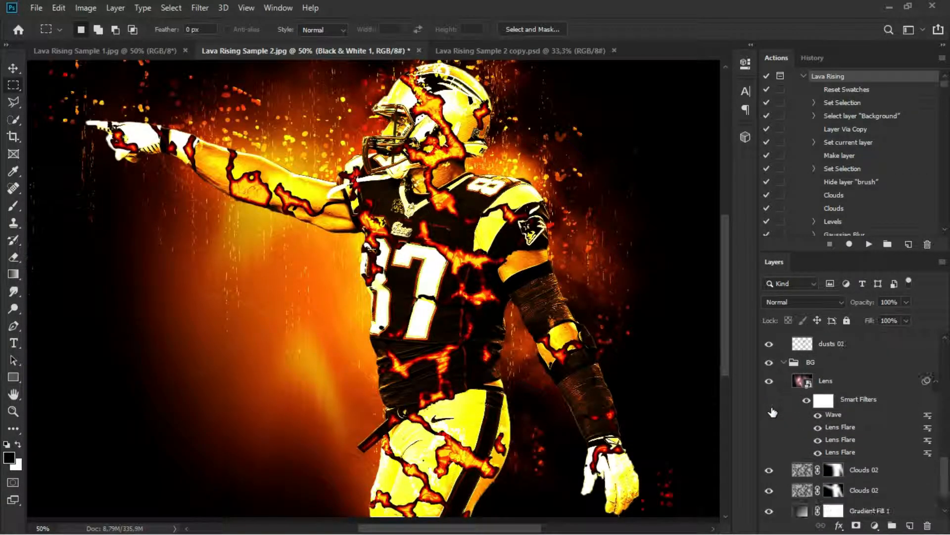
scroll(775, 402, down, 1)
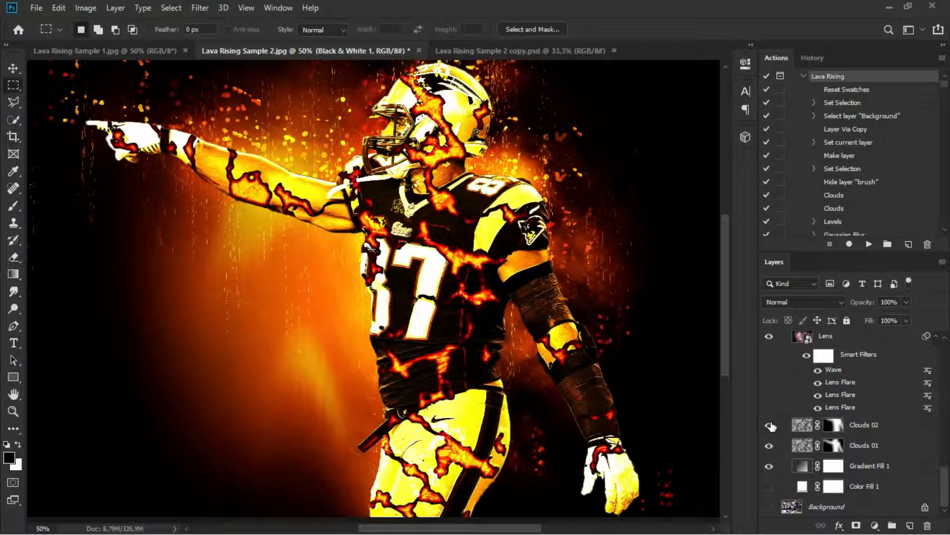
click(769, 467)
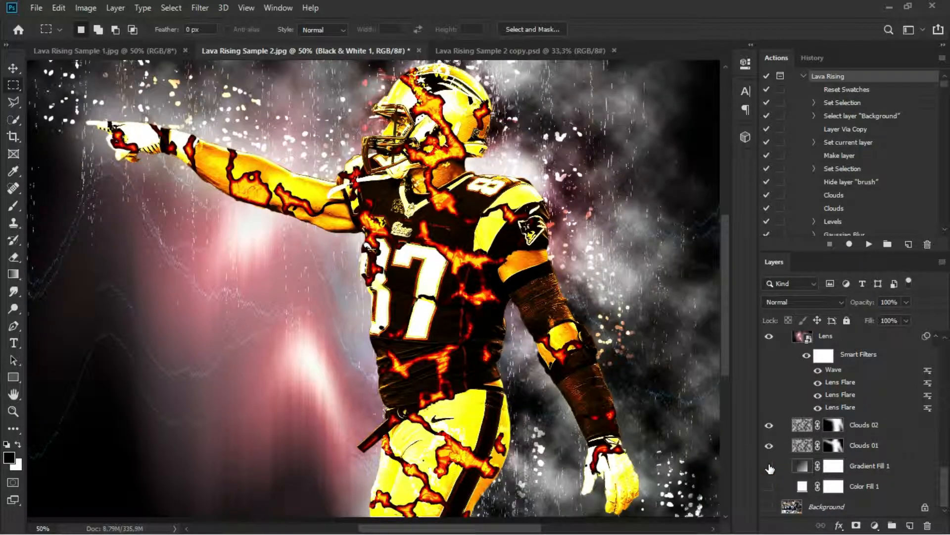
click(769, 466)
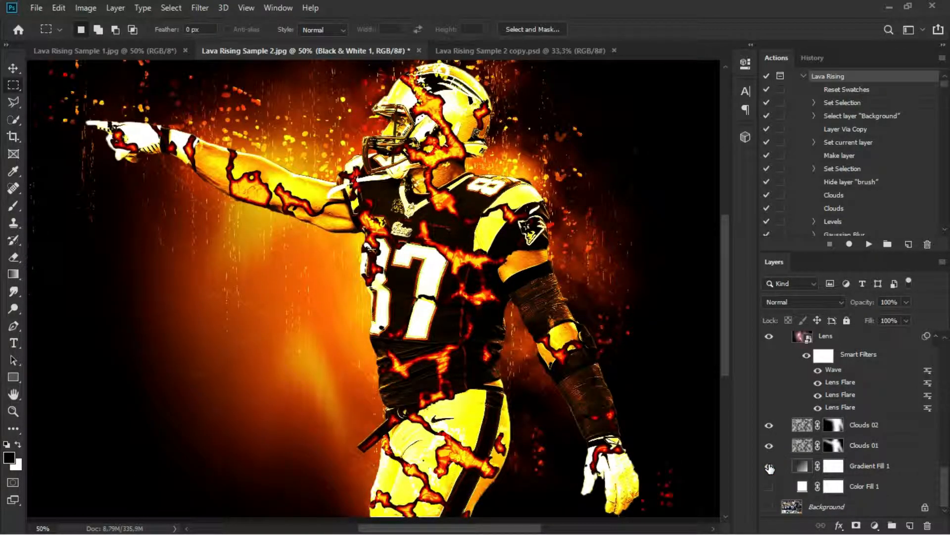
click(770, 466)
click(768, 487)
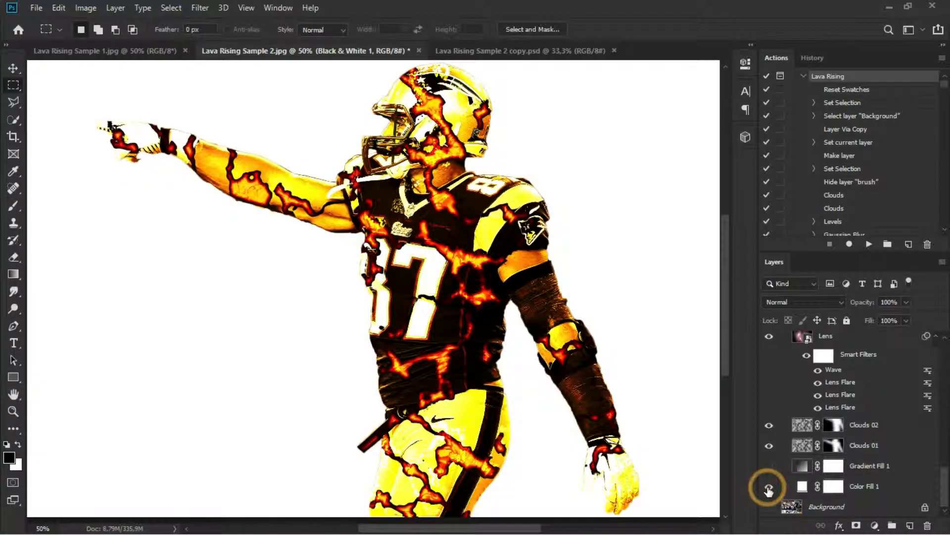
click(769, 487)
click(770, 466)
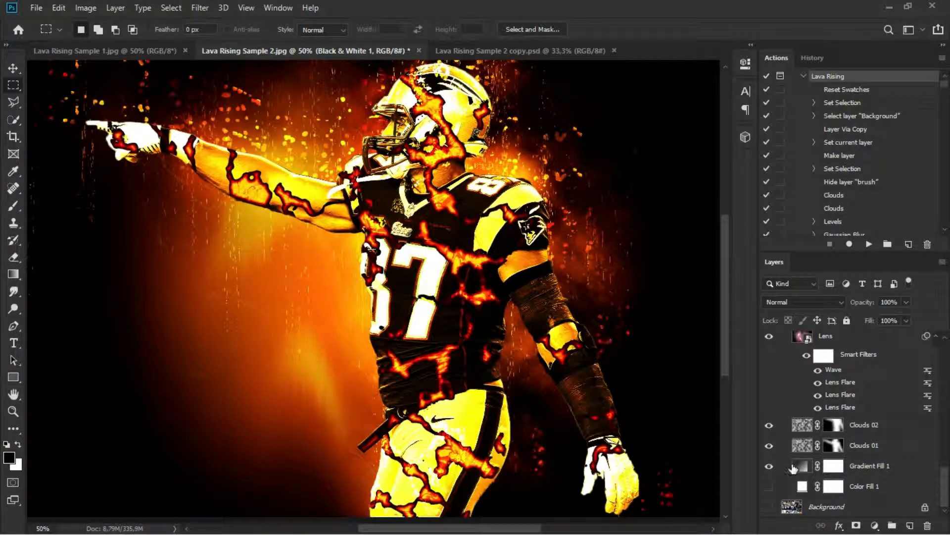
Open the Gradient Fill 1 settings and try the black-to-white and violet-to-orange gradient presets.
double_click(793, 468)
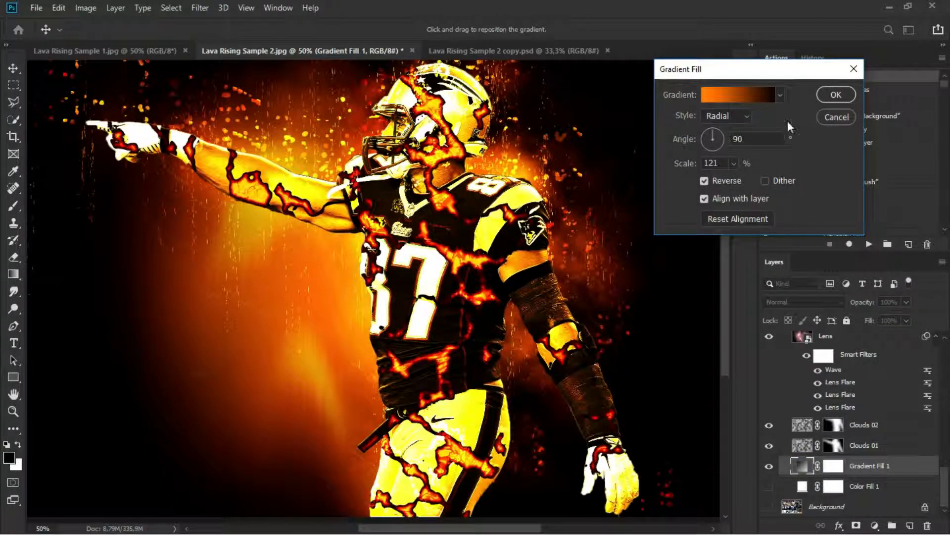
click(778, 95)
click(716, 122)
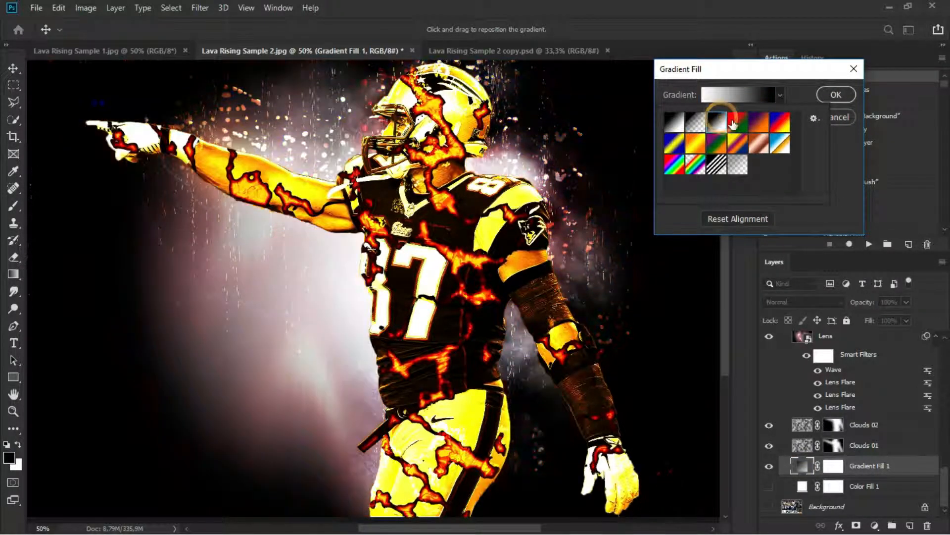
click(751, 126)
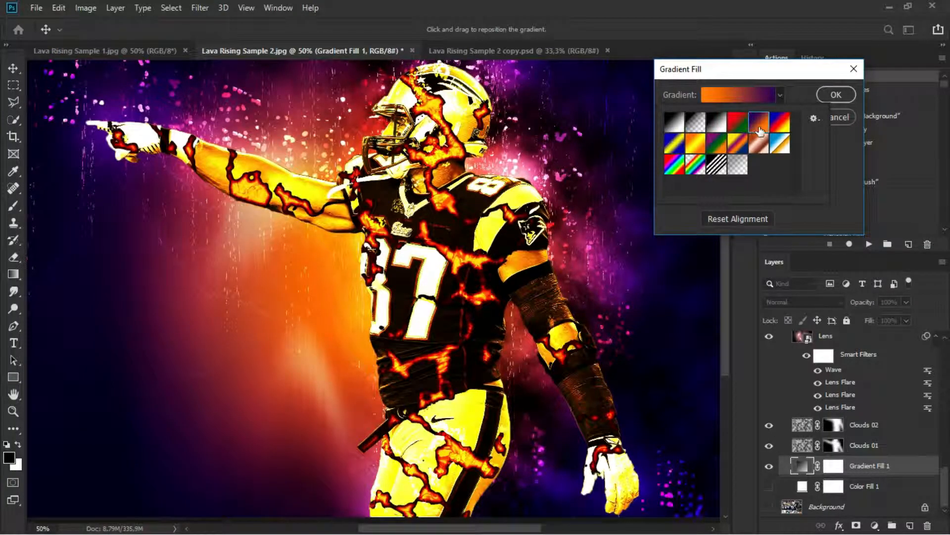
Try other gradient presets on Gradient Fill 1, including the blue-gold, copper, green-orange, yellow-orange, striped and red-green ones.
click(780, 124)
click(779, 144)
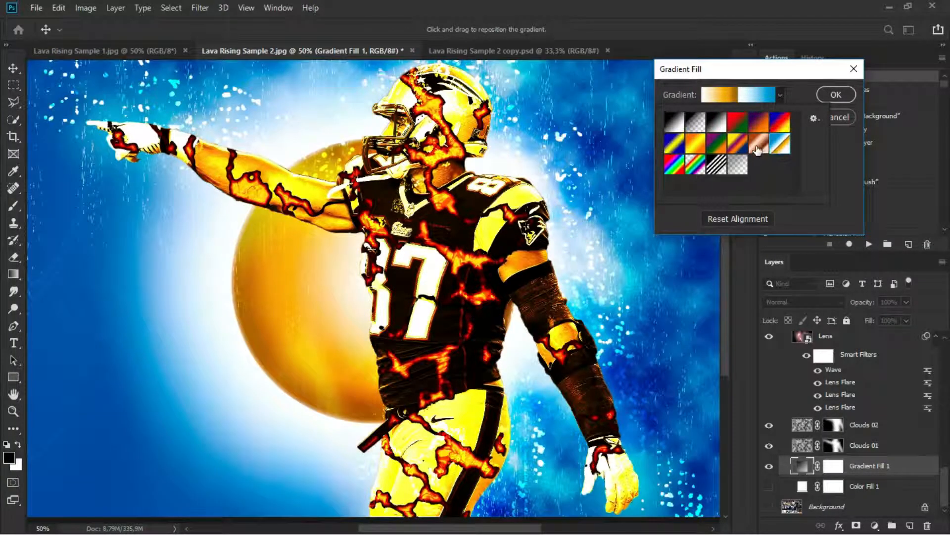
click(753, 147)
click(738, 145)
click(717, 144)
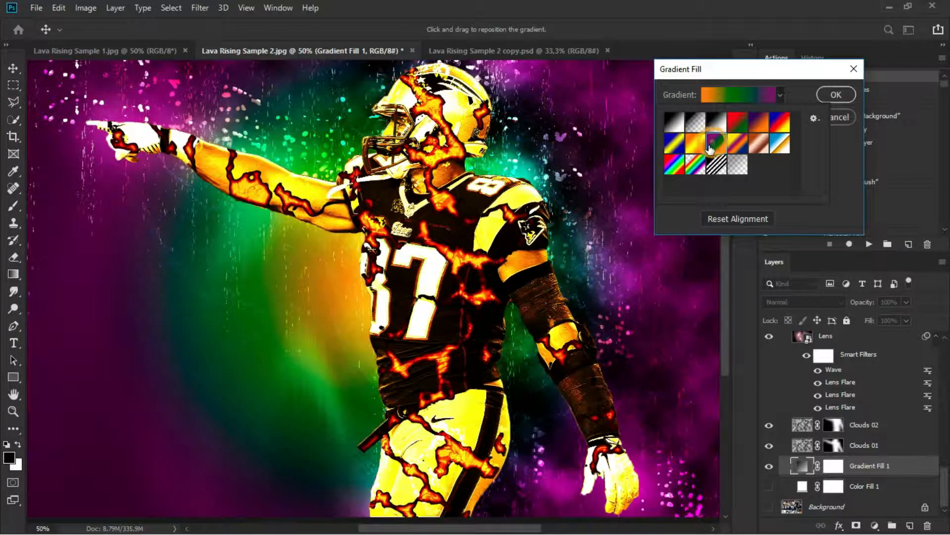
click(695, 144)
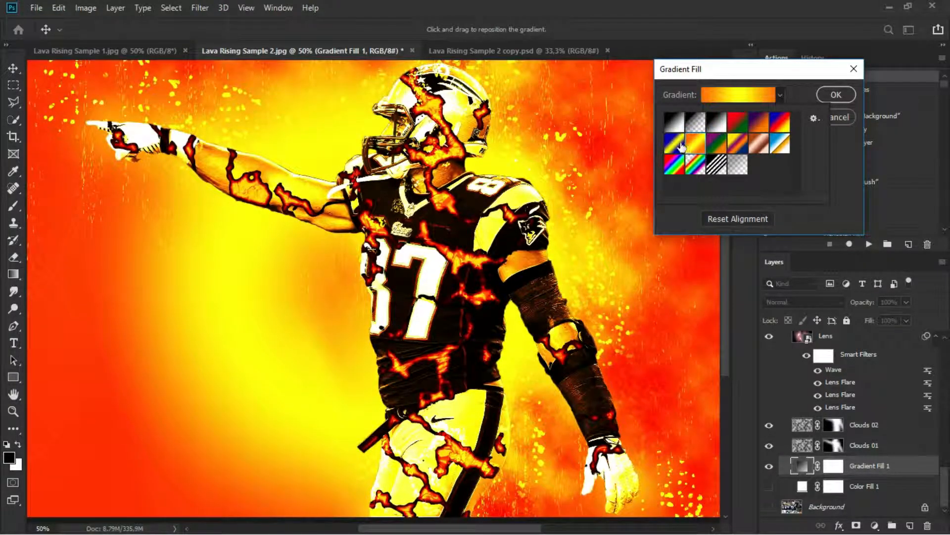
click(678, 146)
click(674, 165)
click(718, 166)
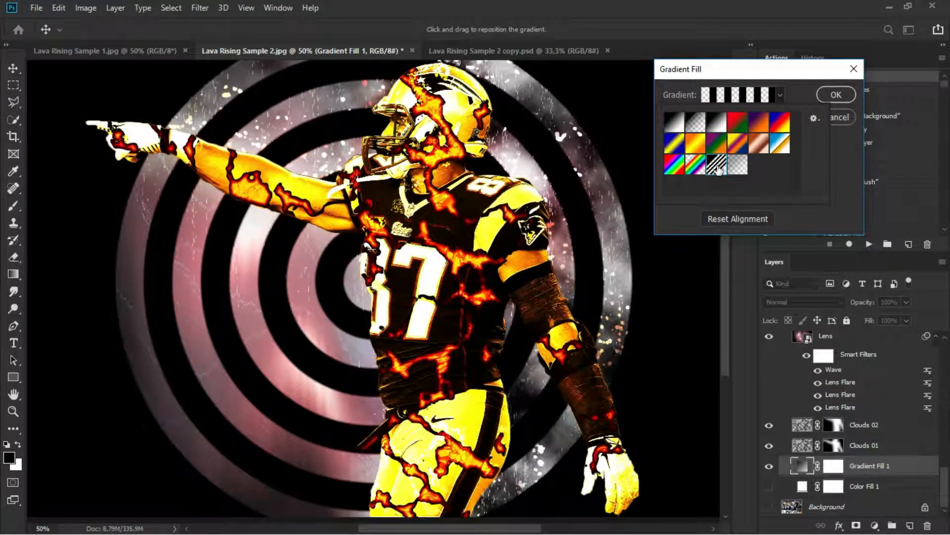
click(737, 124)
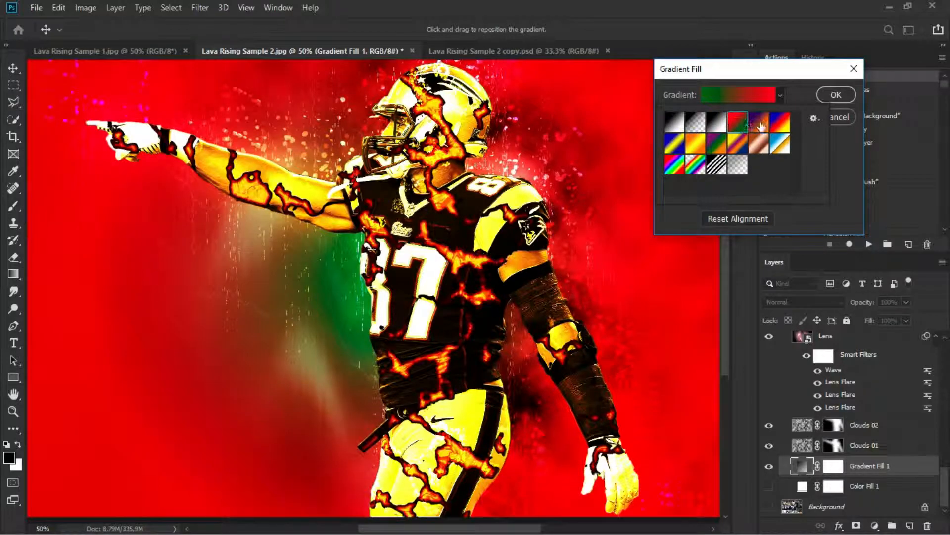
Set Gradient Fill 1 to the violet-to-orange gradient preset and confirm the fill settings.
click(760, 123)
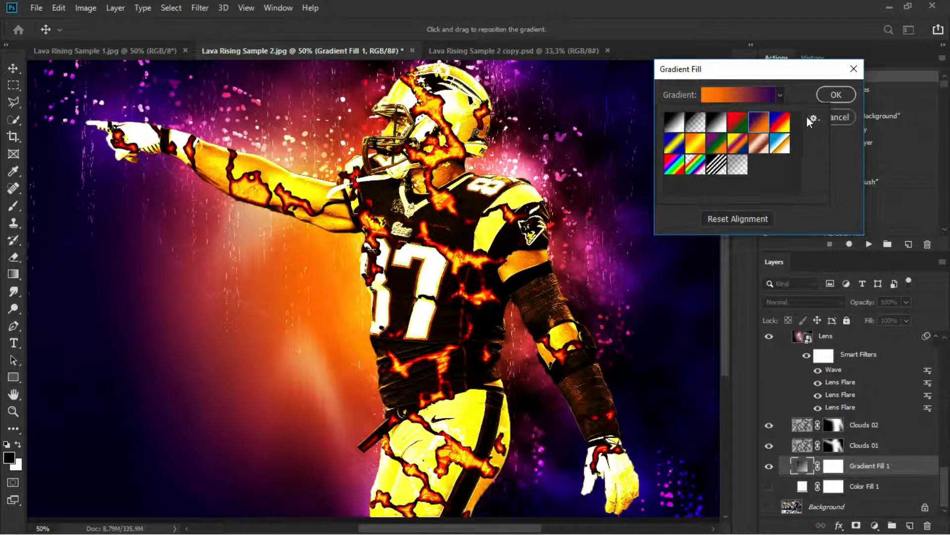
click(823, 100)
click(827, 97)
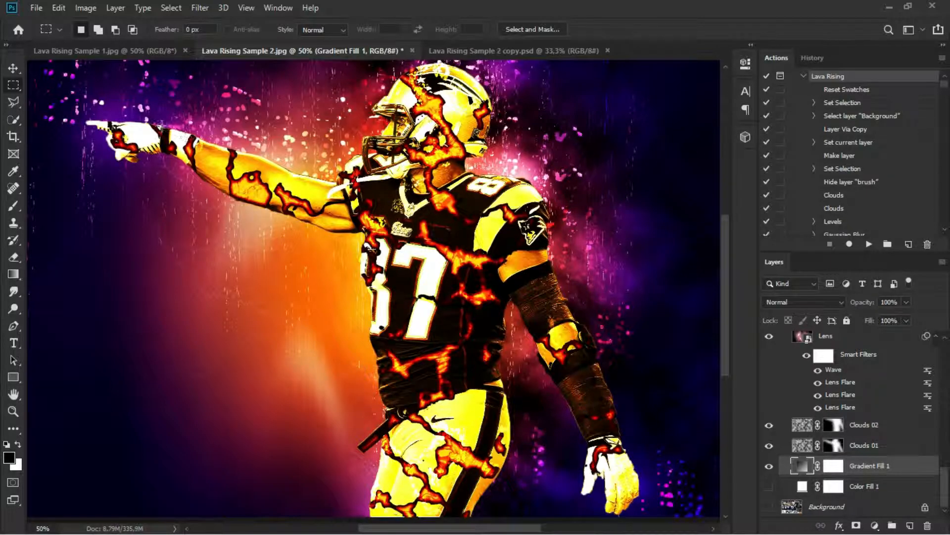
Save the artwork as a JPEG copy named Lava Rising Sample 2 after.jpg at Maximum quality 10 with the Baseline ("Standard") format.
click(36, 8)
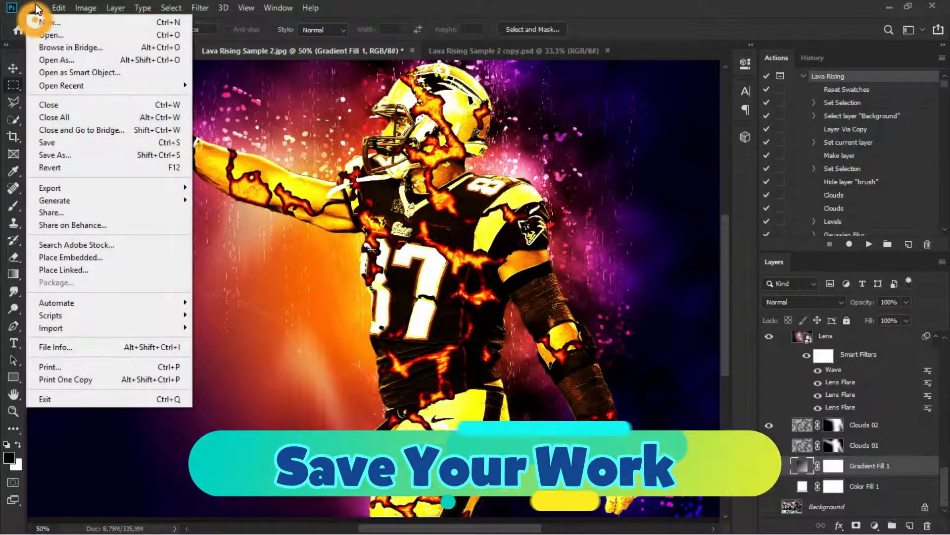
click(63, 155)
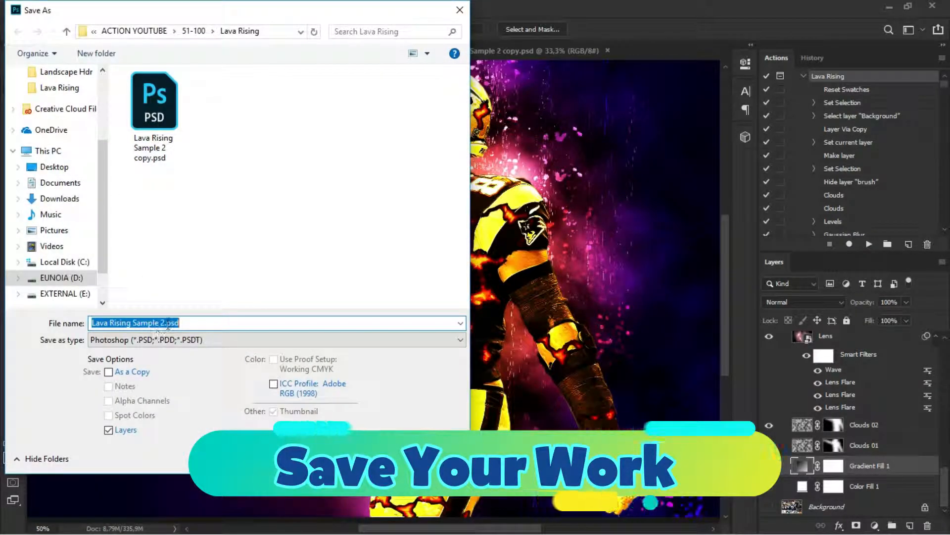
drag(165, 322, 198, 322)
text(after)
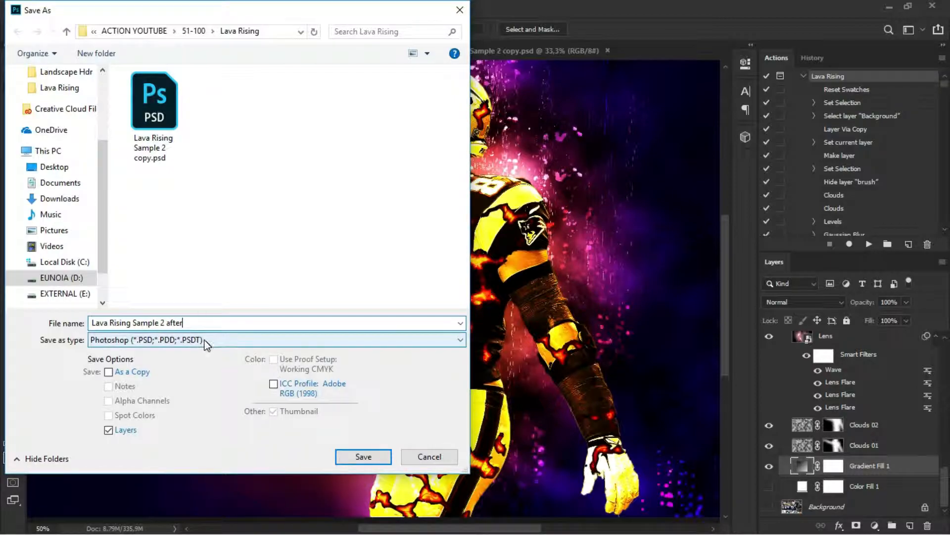
click(207, 341)
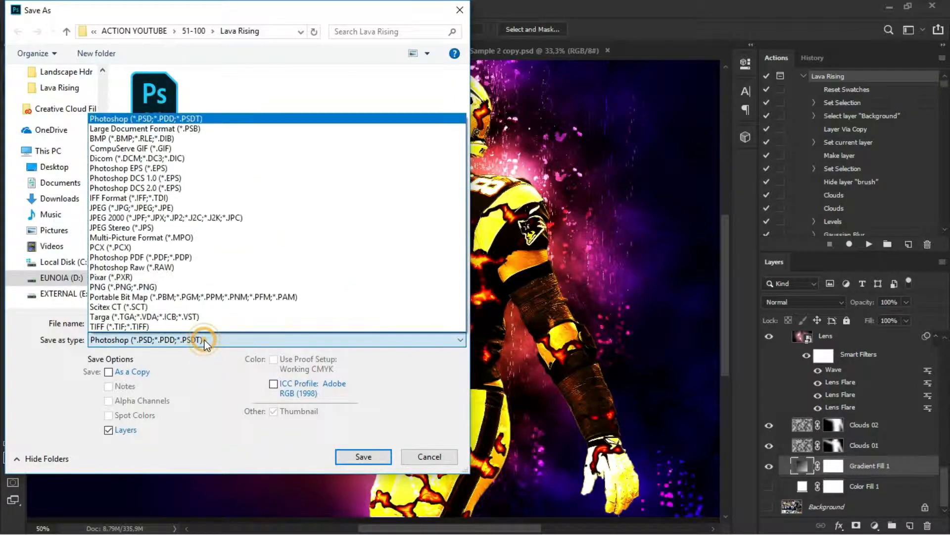
click(188, 208)
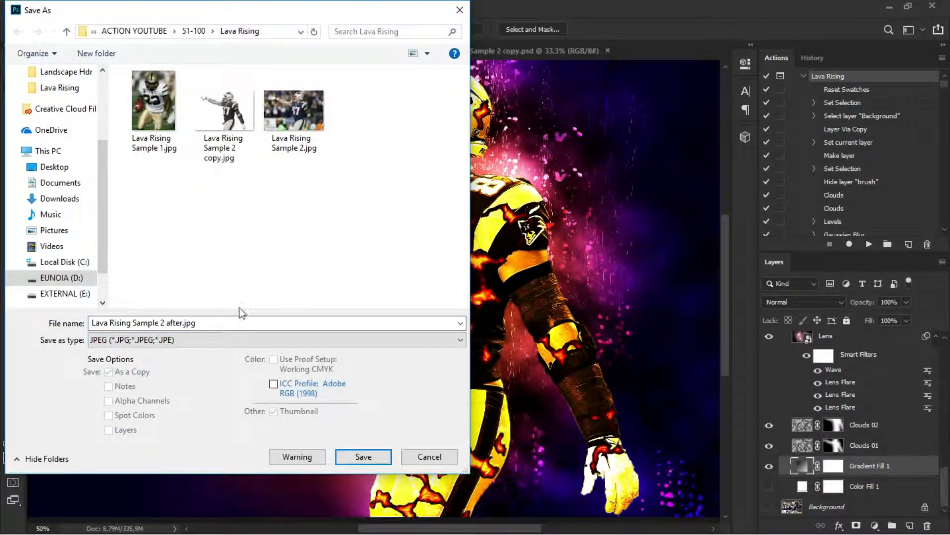
click(354, 456)
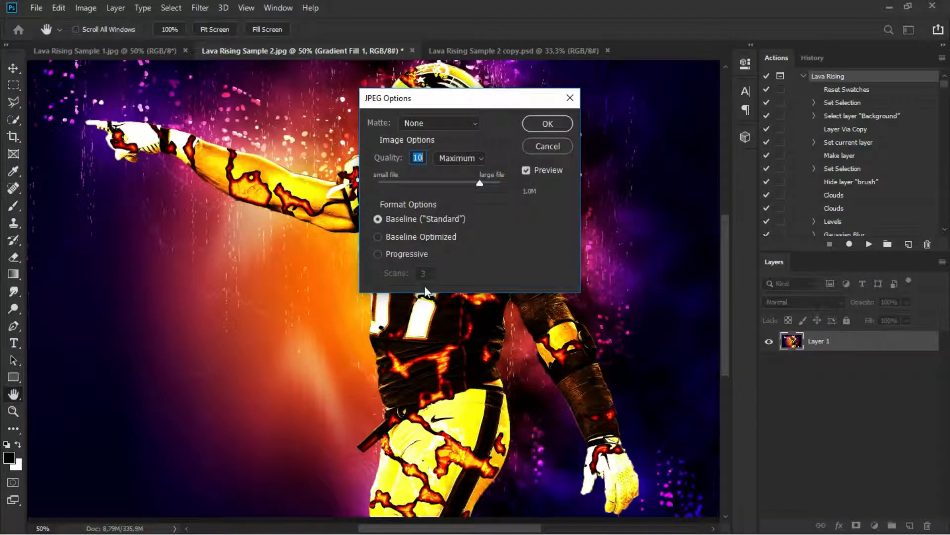
click(547, 123)
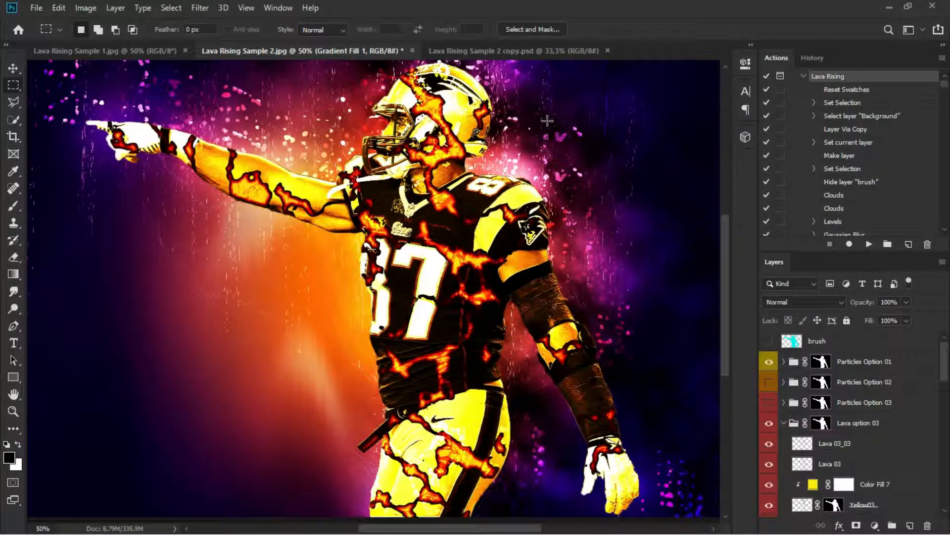
Switch to Lava Rising Sample 1.jpg and select the player's pants, legs and free-hand glove with the Quick Selection tool.
click(120, 48)
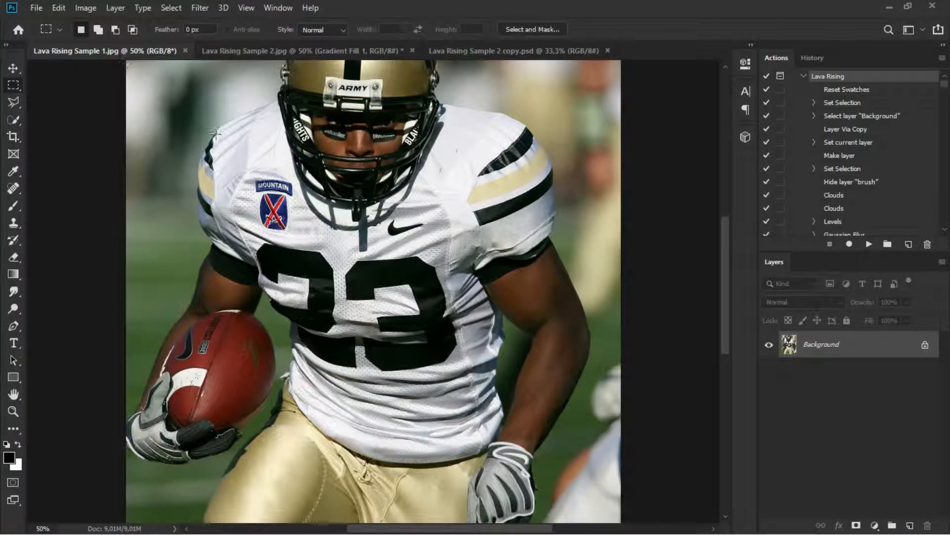
click(16, 118)
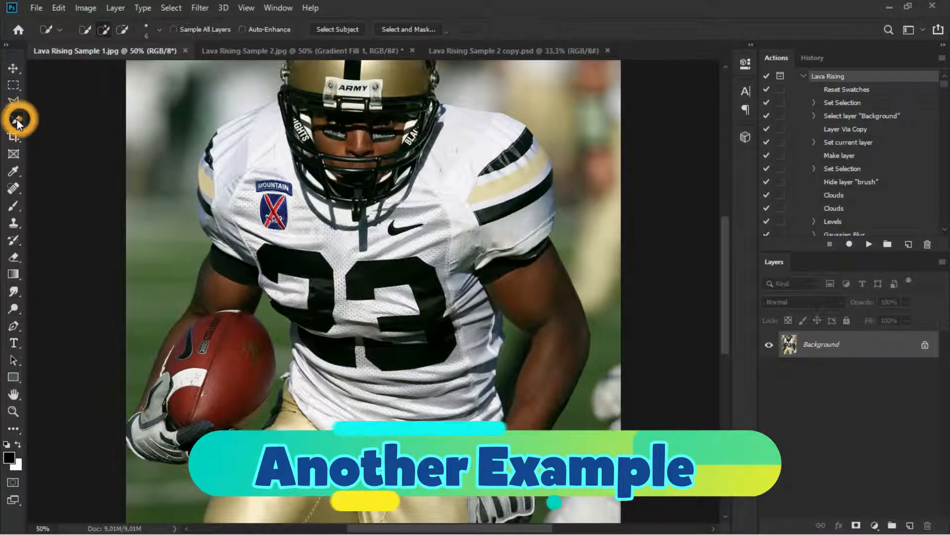
scroll(383, 270, down, 2)
scroll(384, 270, down, 4)
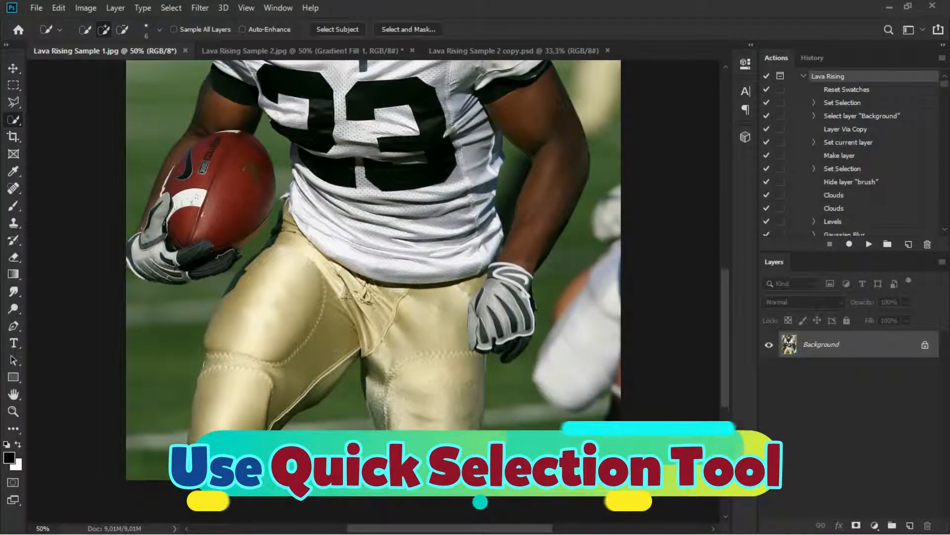
mouse_move(228, 320)
mouse_down()
mouse_move(238, 347)
mouse_move(357, 294)
mouse_move(365, 225)
mouse_up()
mouse_move(347, 333)
mouse_down()
mouse_move(274, 389)
mouse_move(295, 376)
mouse_move(264, 426)
mouse_up()
mouse_move(366, 292)
mouse_down()
mouse_move(396, 297)
mouse_move(421, 282)
mouse_move(446, 376)
mouse_move(439, 325)
mouse_up()
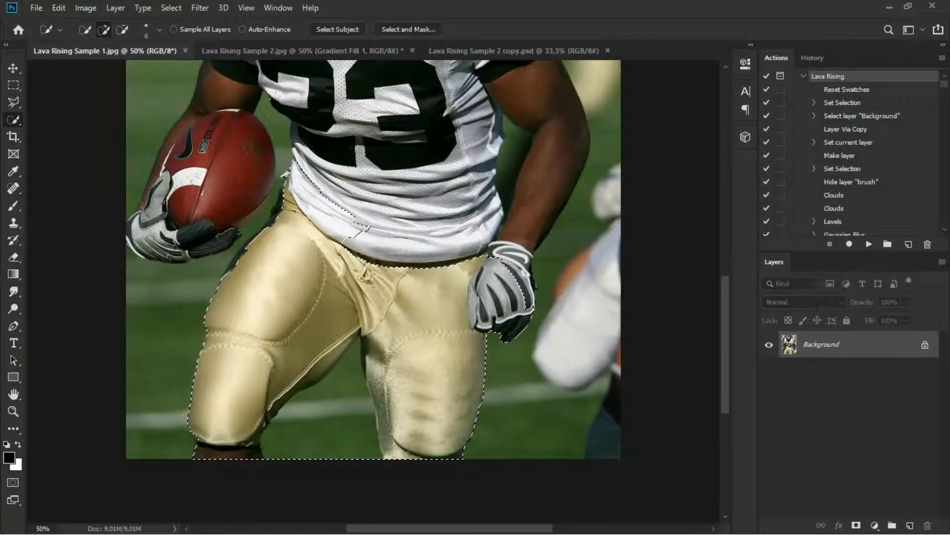
Set the Quick Selection brush size to 41 px and subtract the grass between the legs from the selection.
click(160, 29)
click(111, 66)
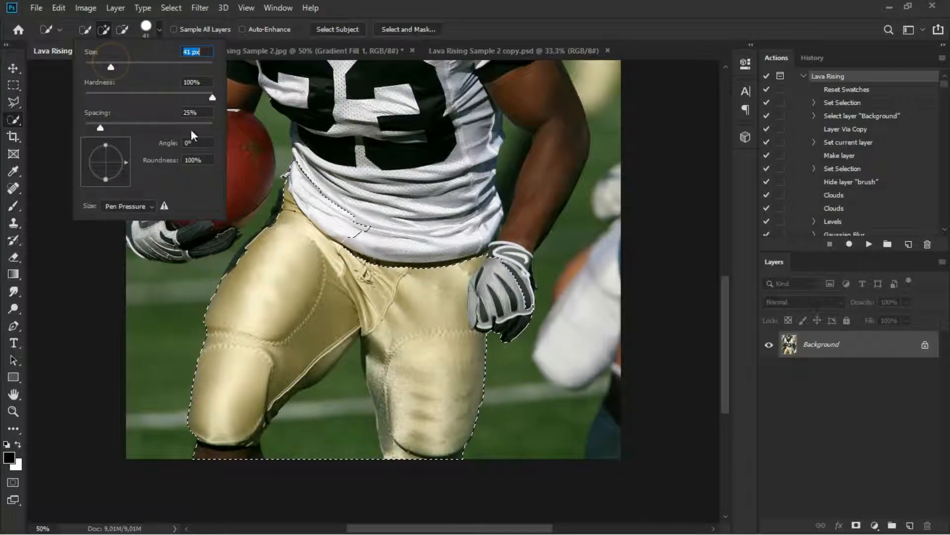
alt+click(328, 457)
alt+click(339, 393)
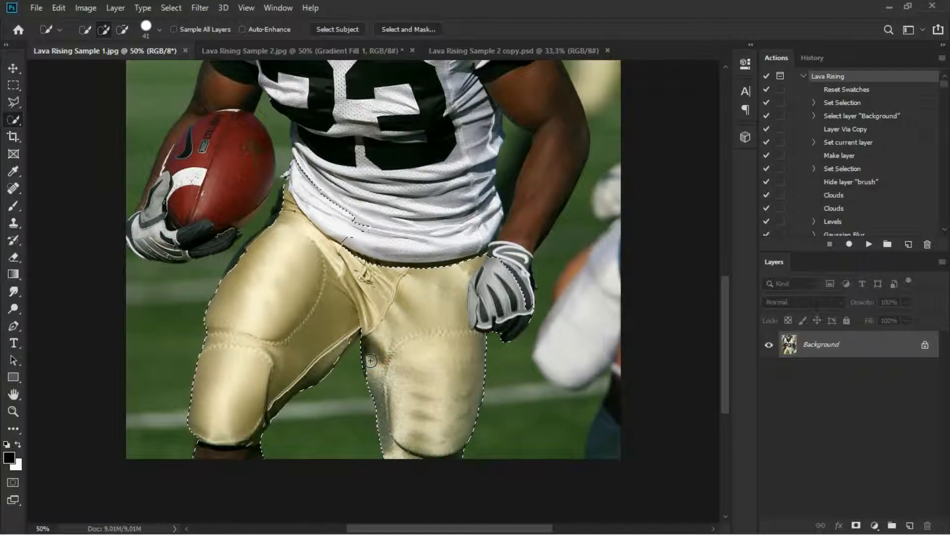
Extend the selection over the lower jersey, the ball and the hand and forearm holding it, subtracting grass near that glove.
mouse_move(503, 266)
mouse_down()
mouse_move(471, 234)
mouse_move(469, 254)
mouse_move(401, 110)
mouse_move(375, 171)
mouse_move(315, 96)
mouse_up()
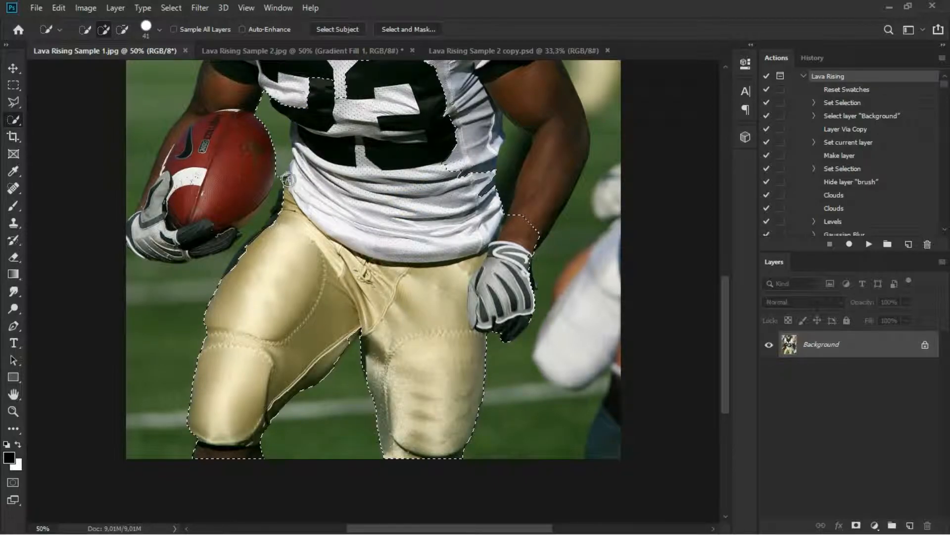
drag(288, 190, 276, 224)
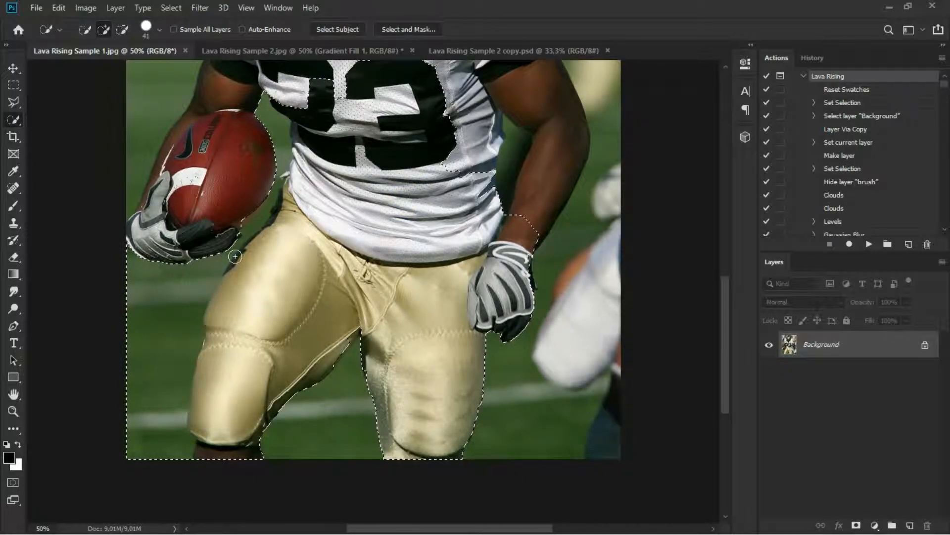
alt+click(207, 258)
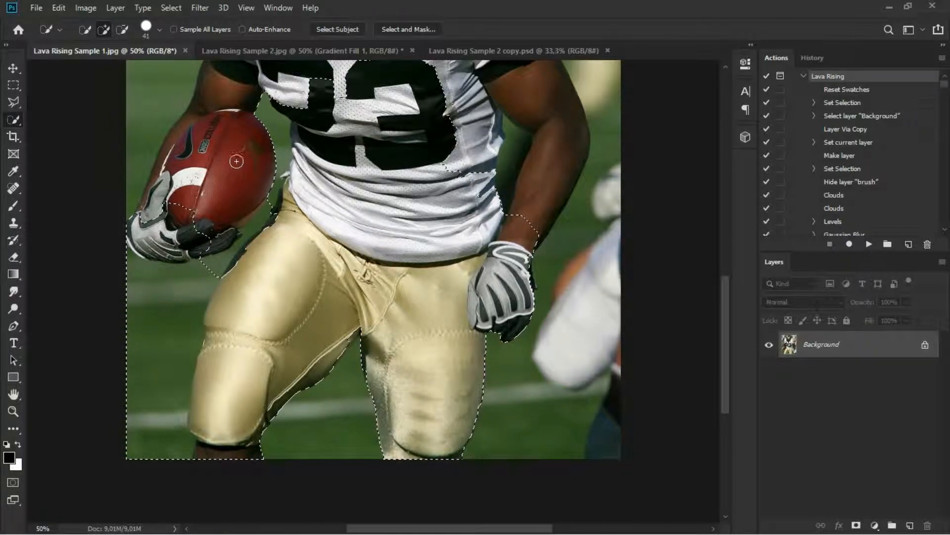
mouse_move(189, 189)
mouse_down()
mouse_move(212, 103)
mouse_move(233, 202)
mouse_move(201, 230)
mouse_move(214, 237)
mouse_up()
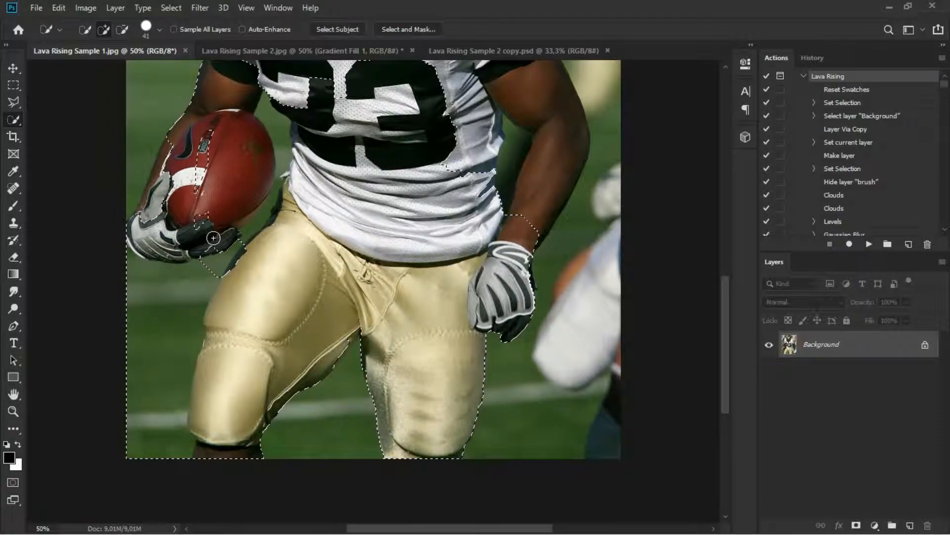
click(200, 235)
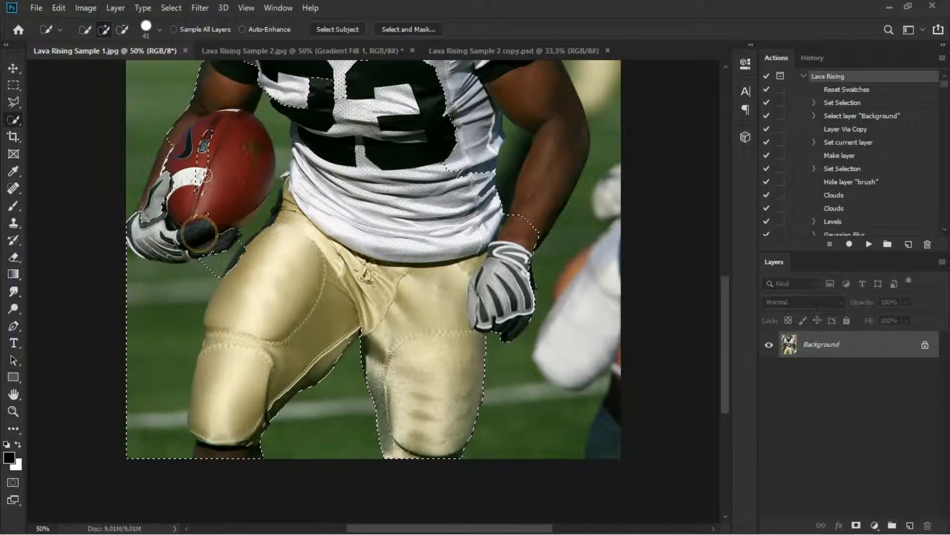
click(206, 150)
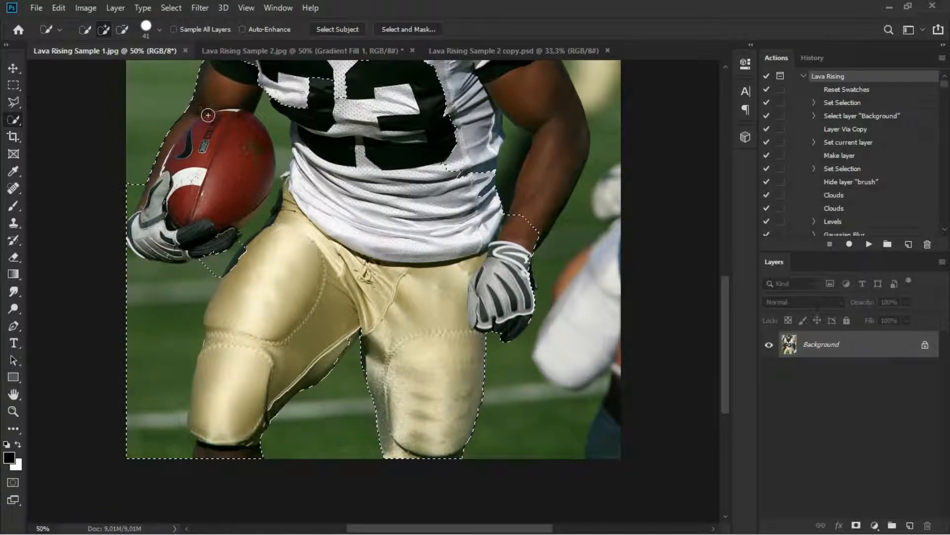
Extend the selection over the player's free arm, chest, shoulders, face mask and helmet.
drag(463, 153, 440, 347)
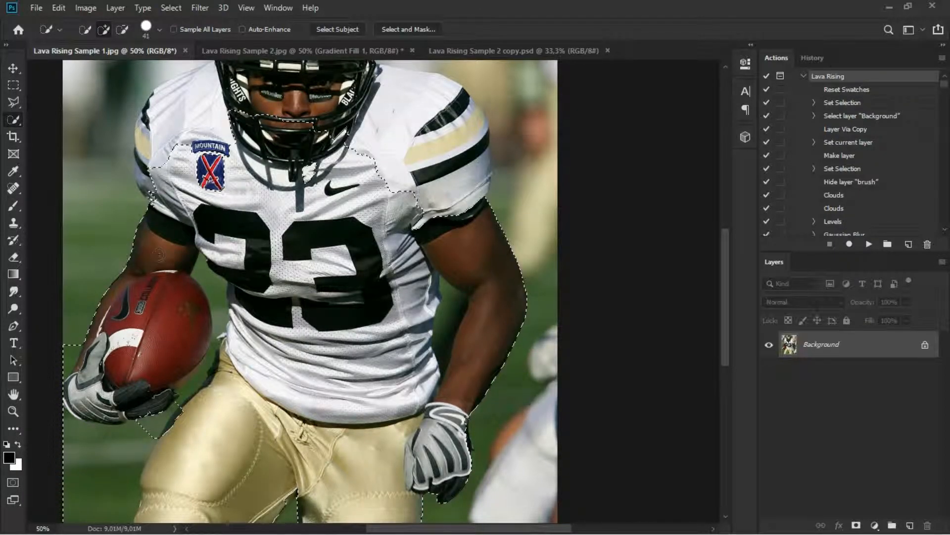
mouse_move(150, 126)
mouse_down()
mouse_move(168, 109)
mouse_move(284, 82)
mouse_move(317, 121)
mouse_move(346, 134)
mouse_move(347, 95)
mouse_move(326, 94)
mouse_move(320, 127)
mouse_move(379, 134)
mouse_move(301, 172)
mouse_move(417, 138)
mouse_move(437, 166)
mouse_move(438, 192)
mouse_up()
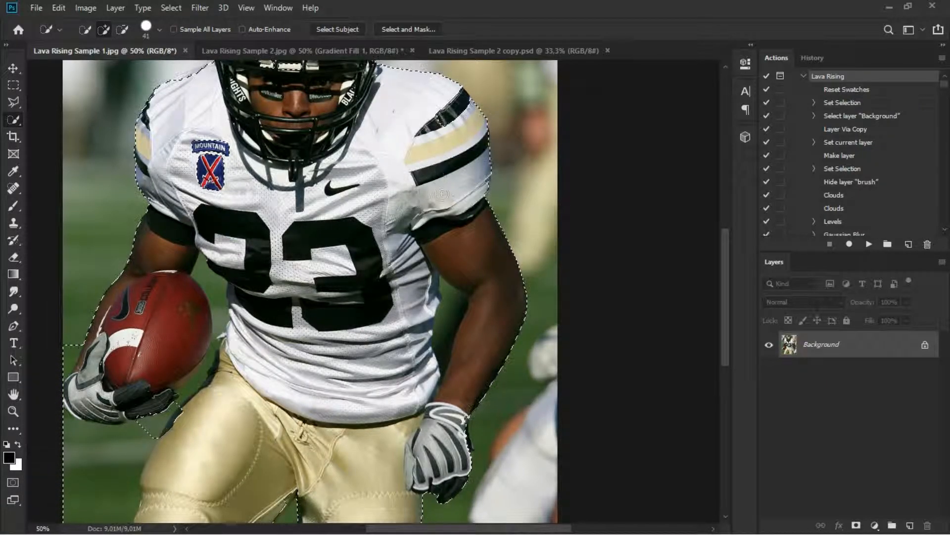
drag(391, 118, 441, 291)
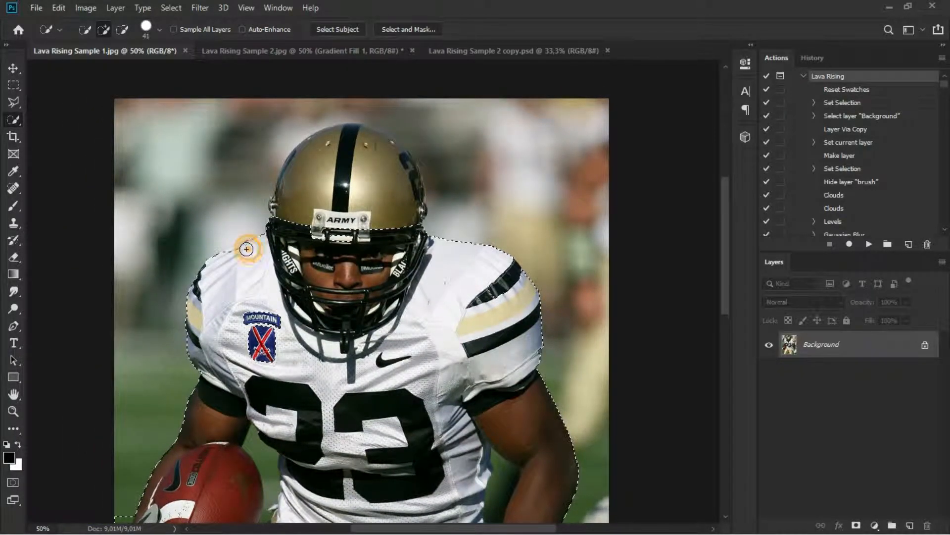
drag(282, 227, 305, 165)
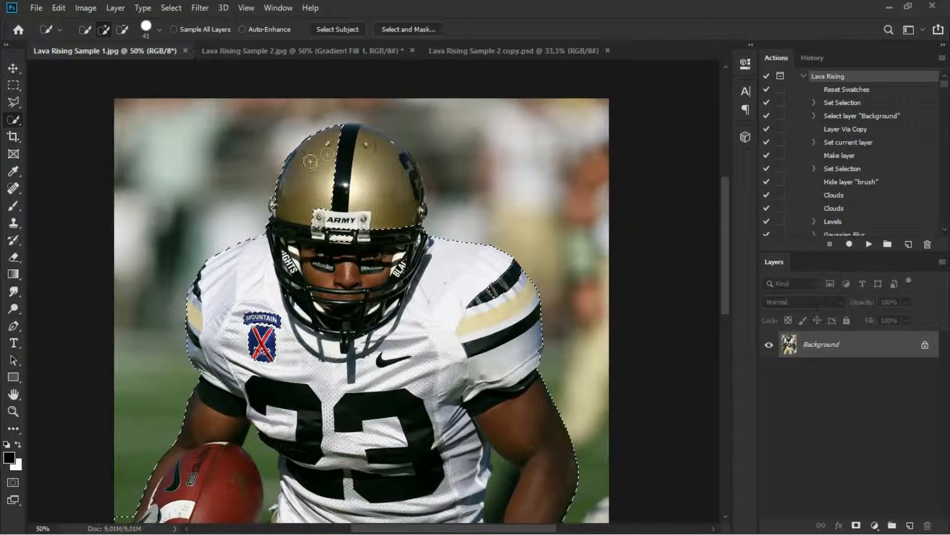
mouse_move(370, 159)
mouse_down()
mouse_move(391, 171)
mouse_move(332, 231)
mouse_up()
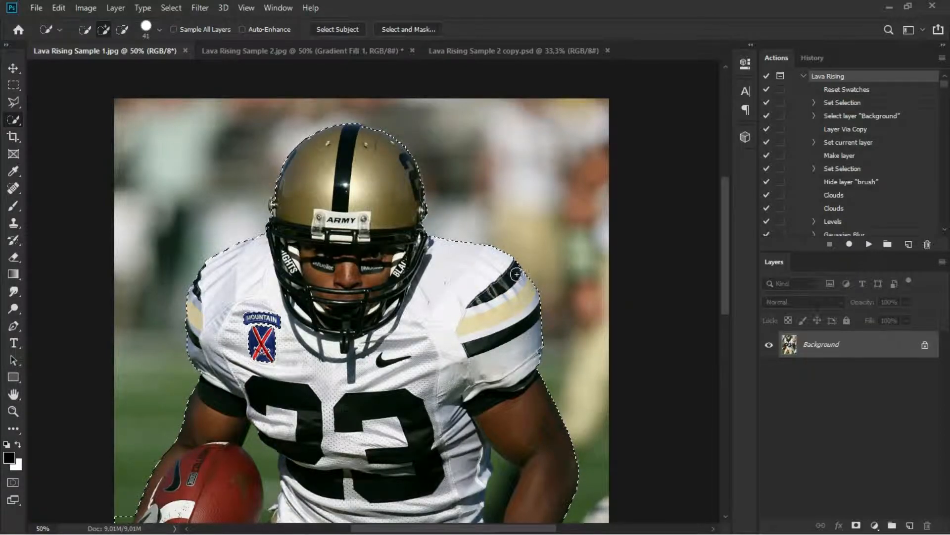
Subtract the grass around the ball-holding glove and between the ball and the torso from the selection.
drag(356, 344, 437, 226)
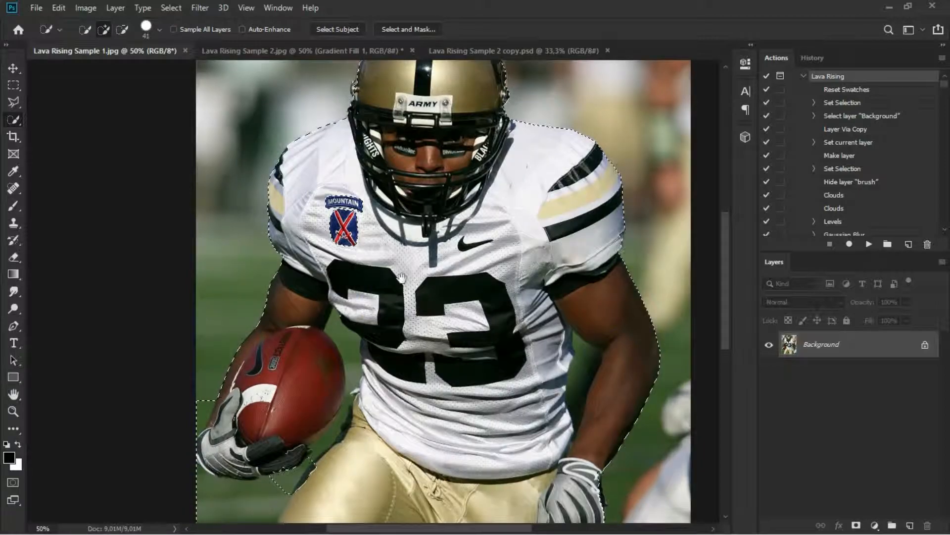
drag(384, 294, 441, 202)
key(alt)
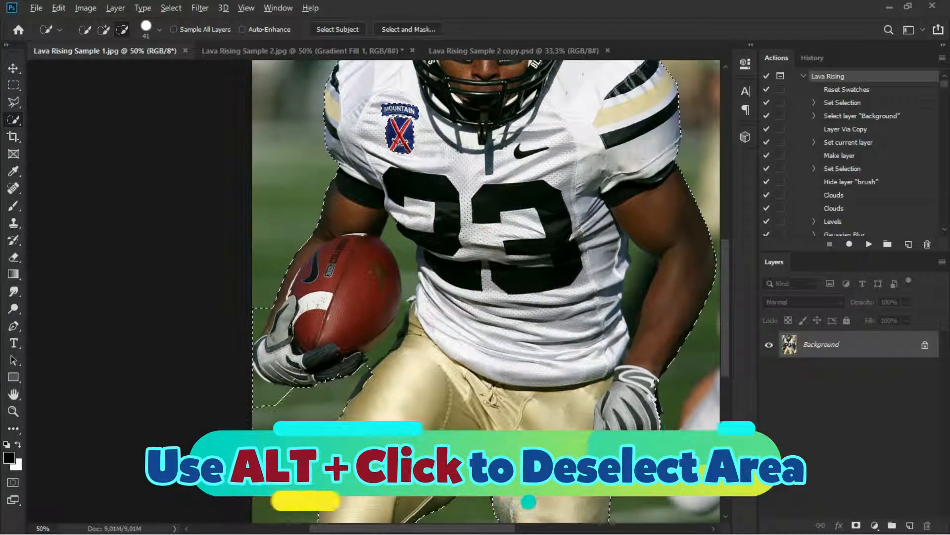
alt+click(312, 406)
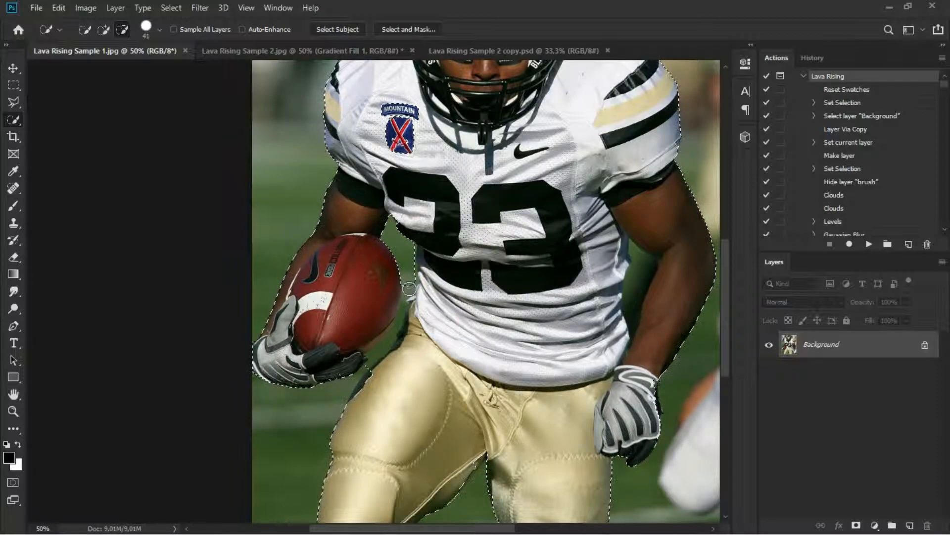
Reduce the selection brush to 23 px and subtract the narrow strip of background between the ball and the hip.
click(159, 28)
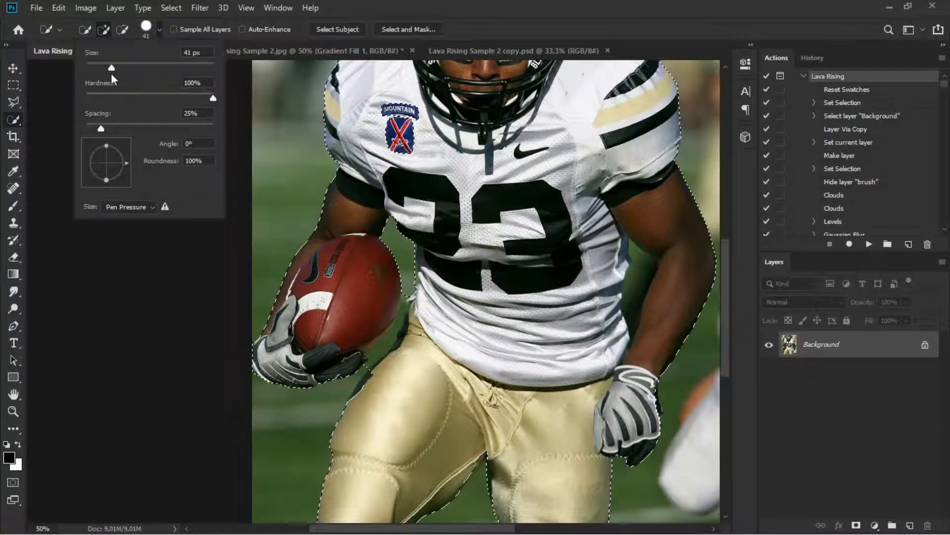
alt+click(380, 351)
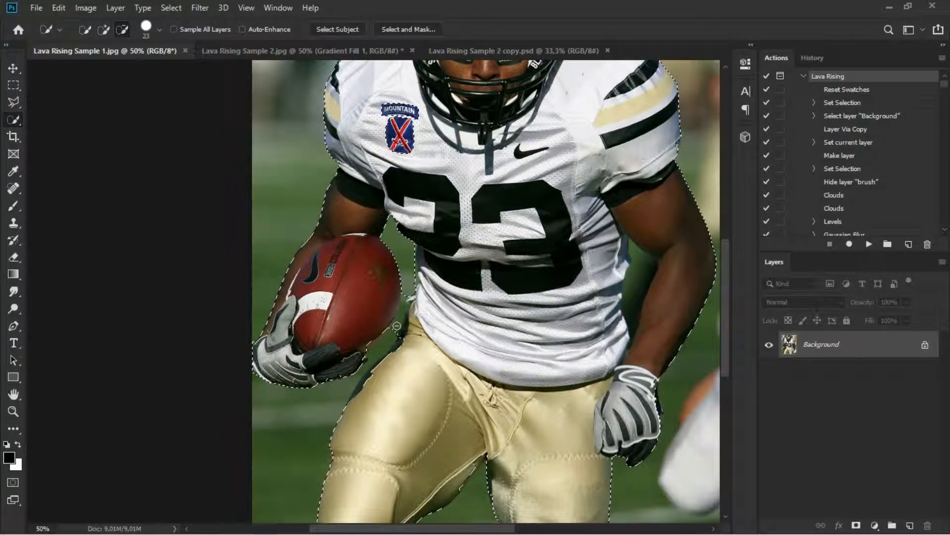
alt+click(401, 308)
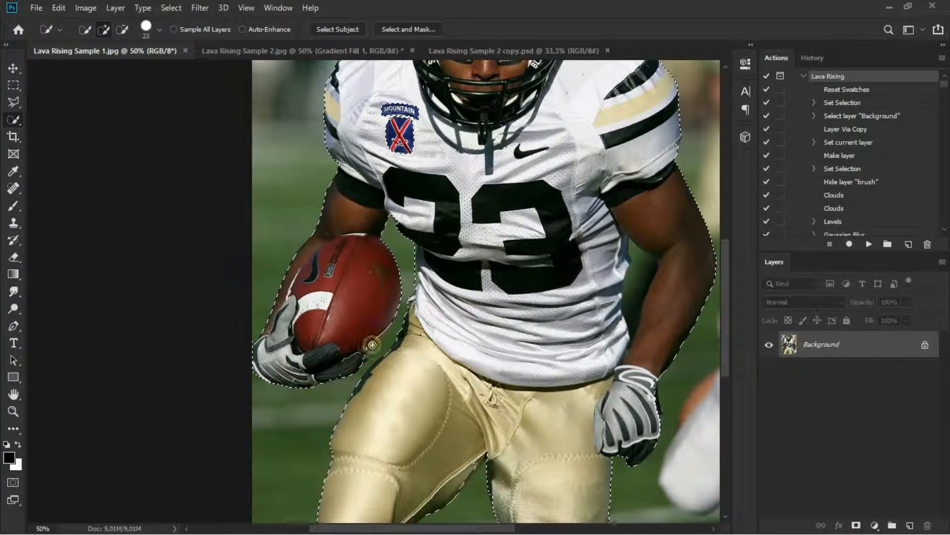
Subtract the background gap between the torso and the free arm from the selection.
scroll(441, 361, up, 1)
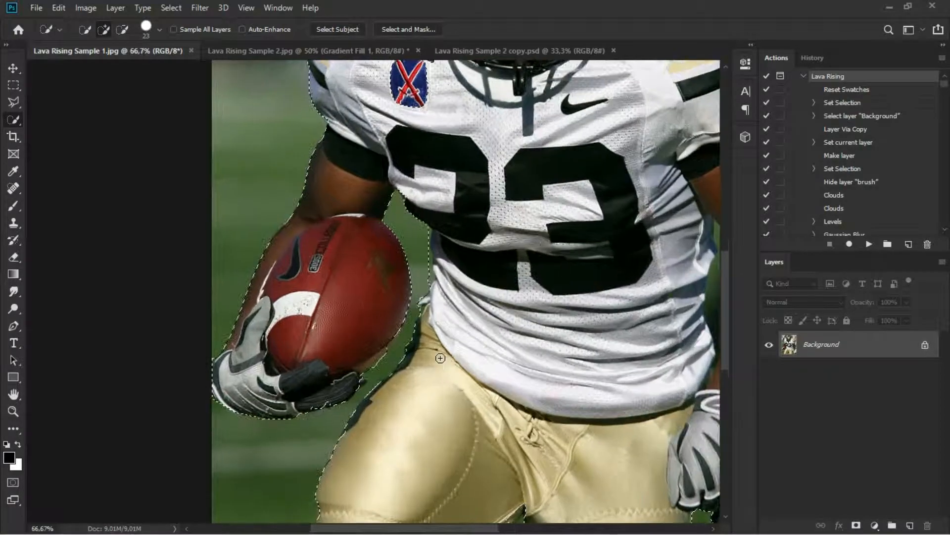
drag(460, 284, 436, 348)
drag(477, 240, 379, 322)
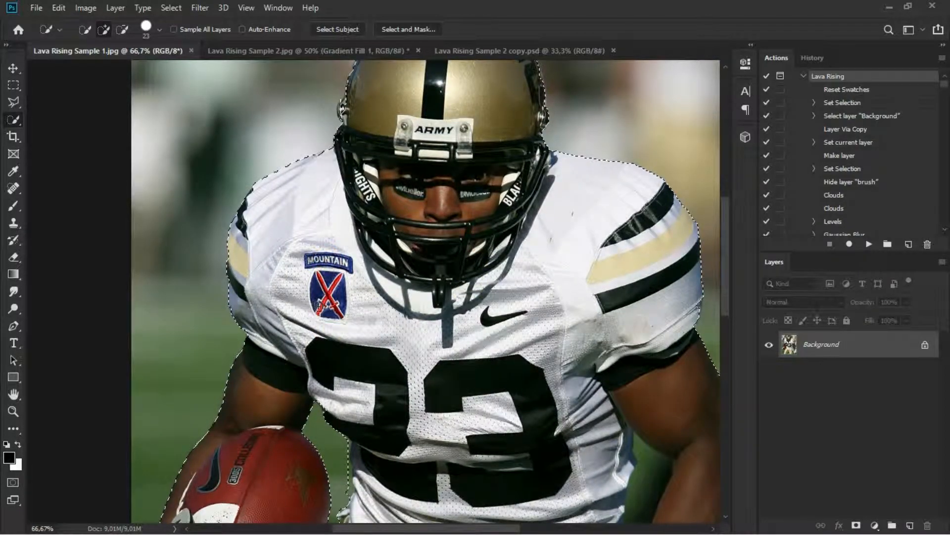
drag(479, 208, 438, 314)
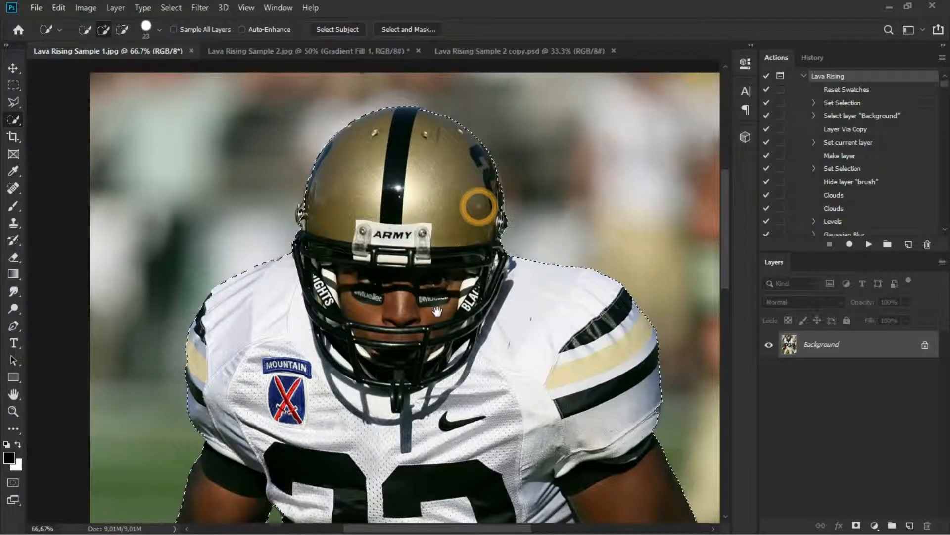
mouse_move(446, 376)
mouse_down()
mouse_move(406, 272)
mouse_move(438, 258)
mouse_move(436, 224)
mouse_up()
drag(492, 362, 490, 344)
alt+click(543, 331)
drag(545, 320, 527, 357)
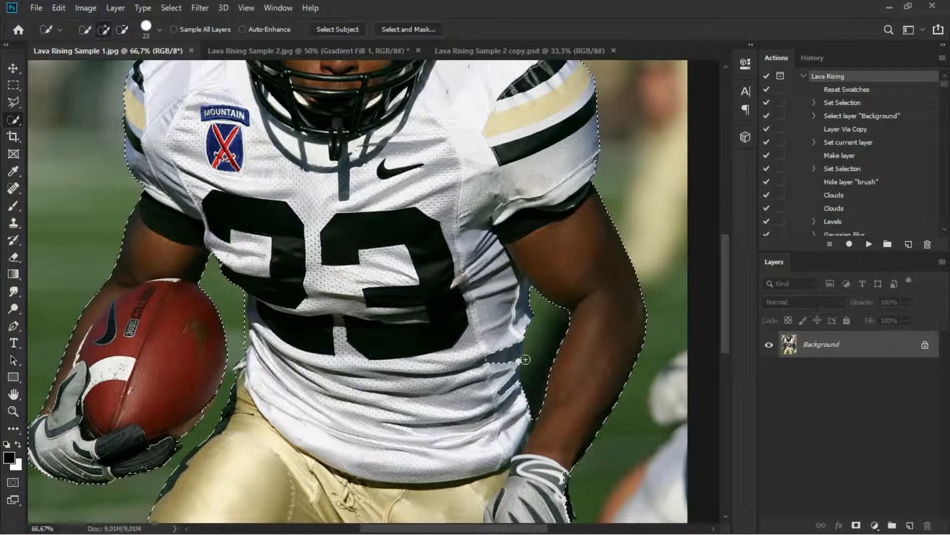
Add the missing patches along the jersey's side edge next to the free arm back into the selection.
click(513, 346)
click(512, 384)
drag(503, 428, 502, 373)
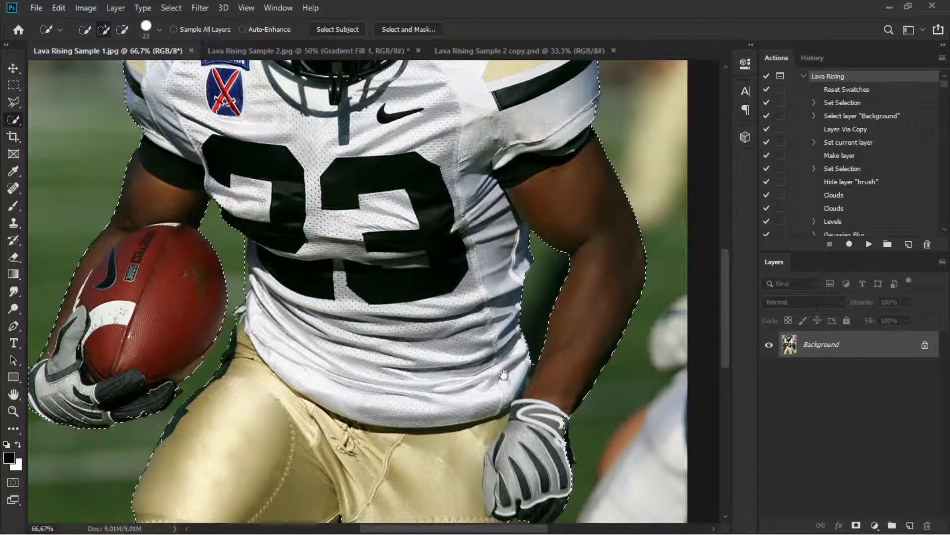
Refine the selection edge where the jersey hem meets the wrist of the free arm.
alt+click(532, 371)
alt+click(524, 384)
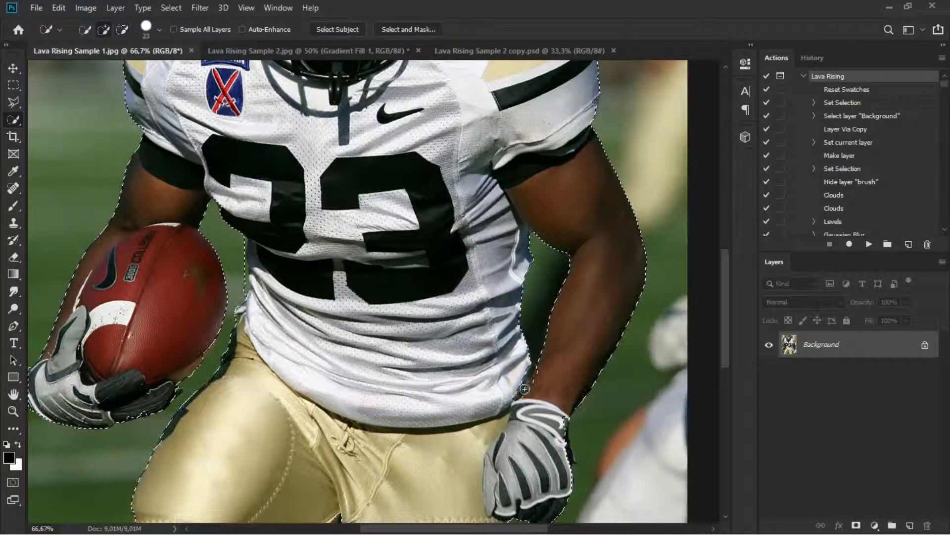
click(519, 391)
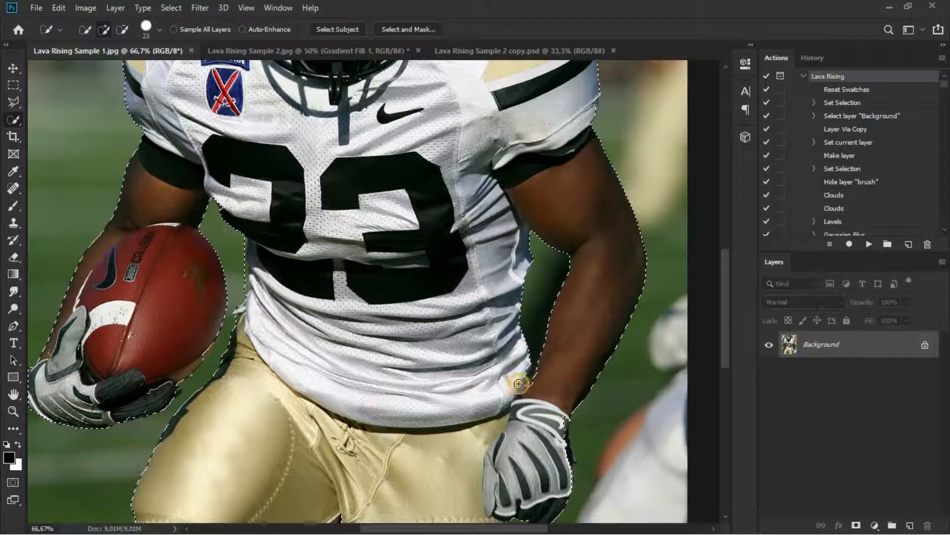
Add the missing outer edge and cuff of the free hand's glove to the selection.
drag(519, 417, 508, 314)
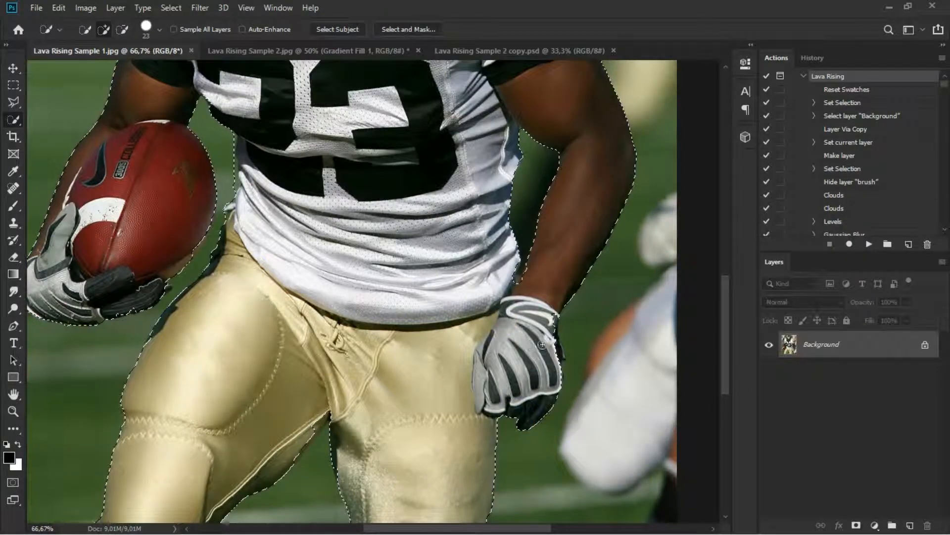
click(559, 354)
click(551, 320)
click(554, 322)
Subtract the patch of grass beside the bent leg's knee from the selection.
drag(531, 349, 559, 265)
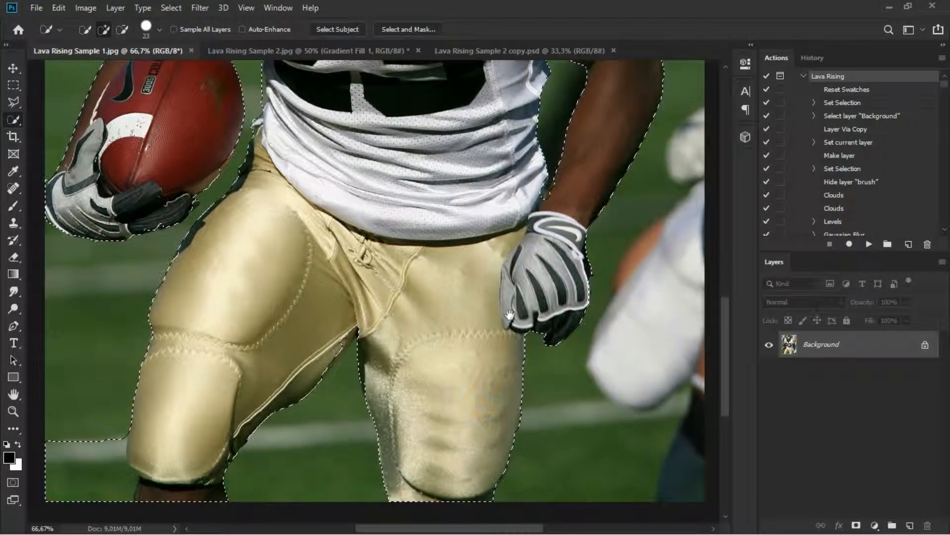
click(342, 344)
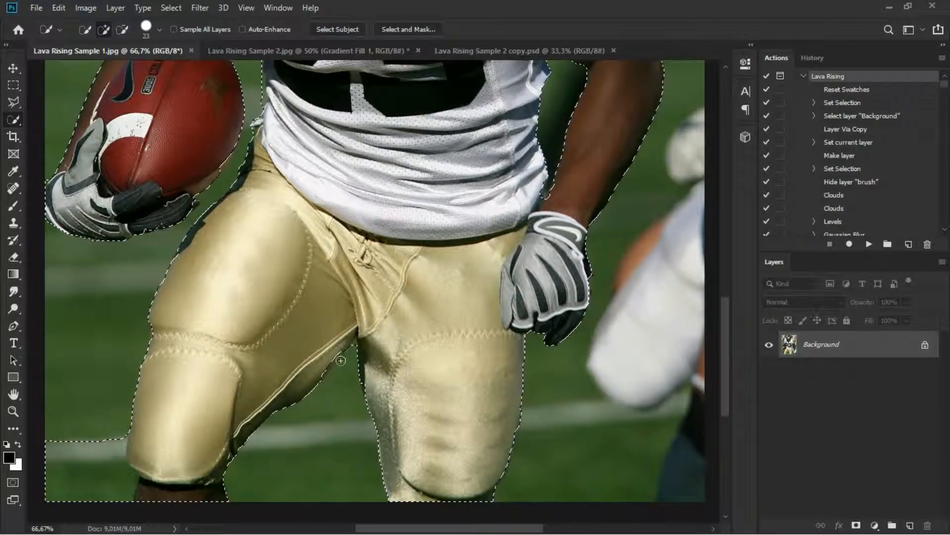
alt+click(131, 491)
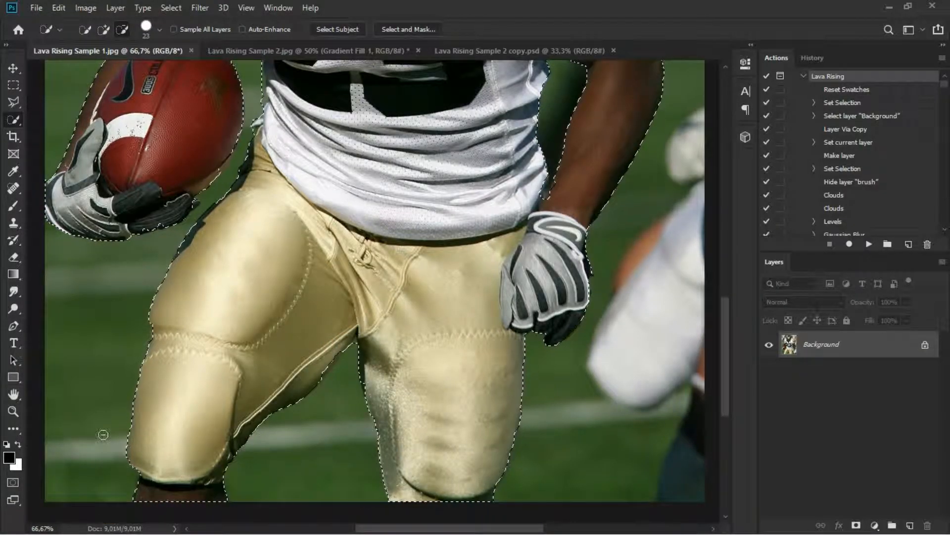
Create a new layer above Background and name it "brush".
scroll(403, 364, up, 4)
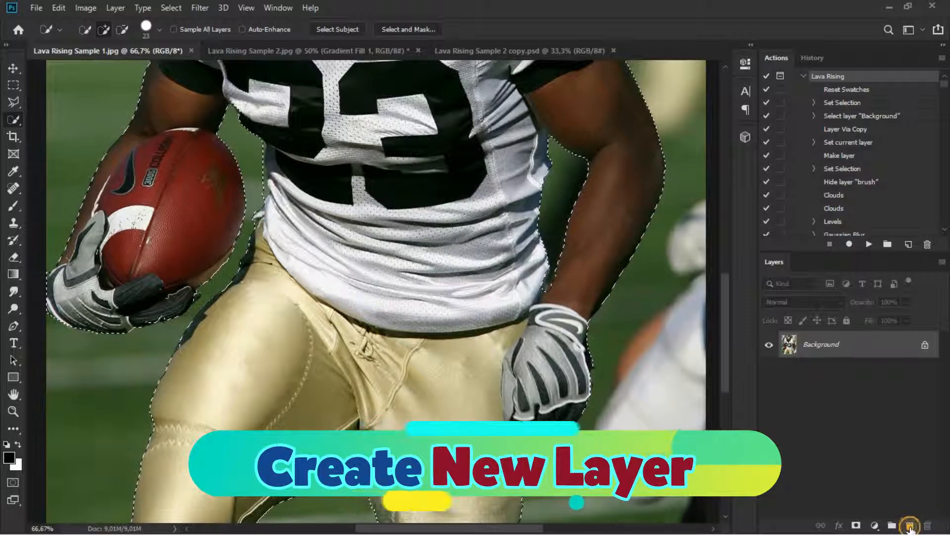
click(910, 526)
double_click(813, 344)
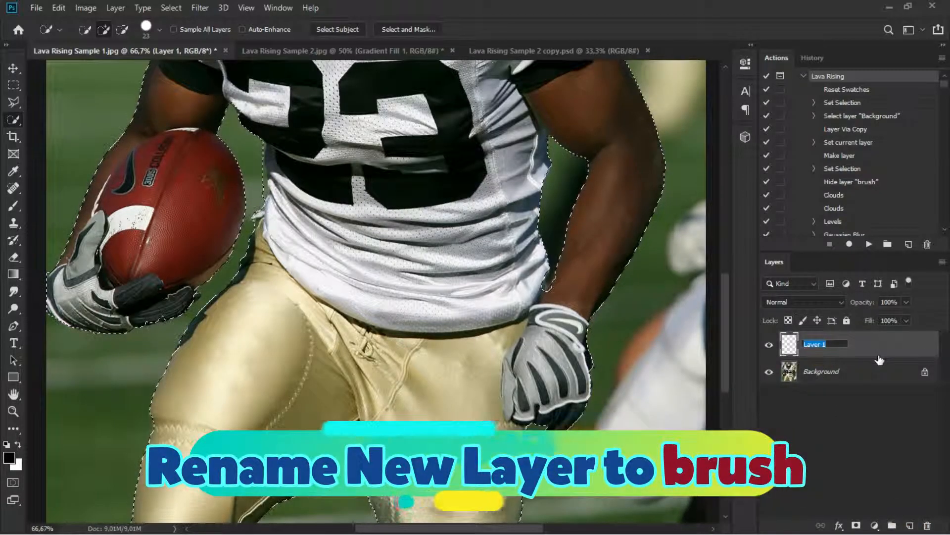
text(brush)
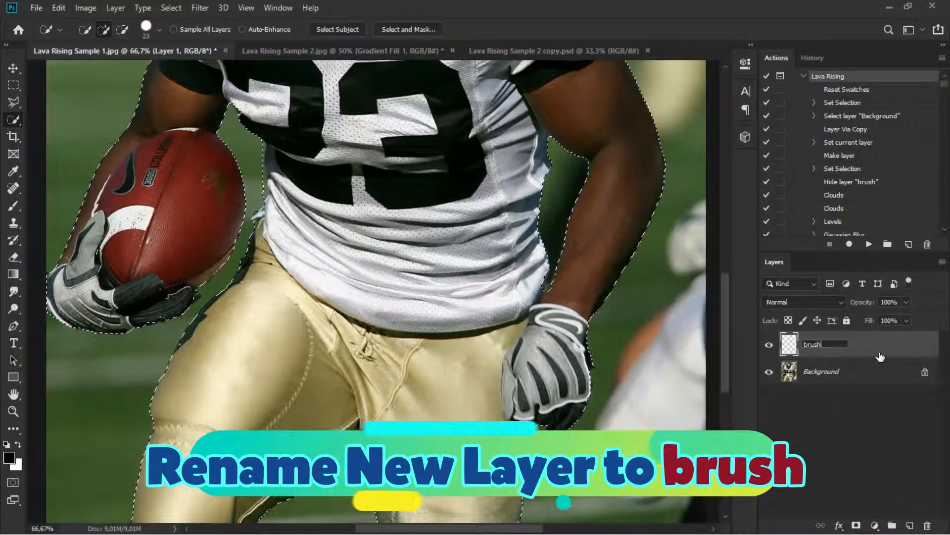
key(Return)
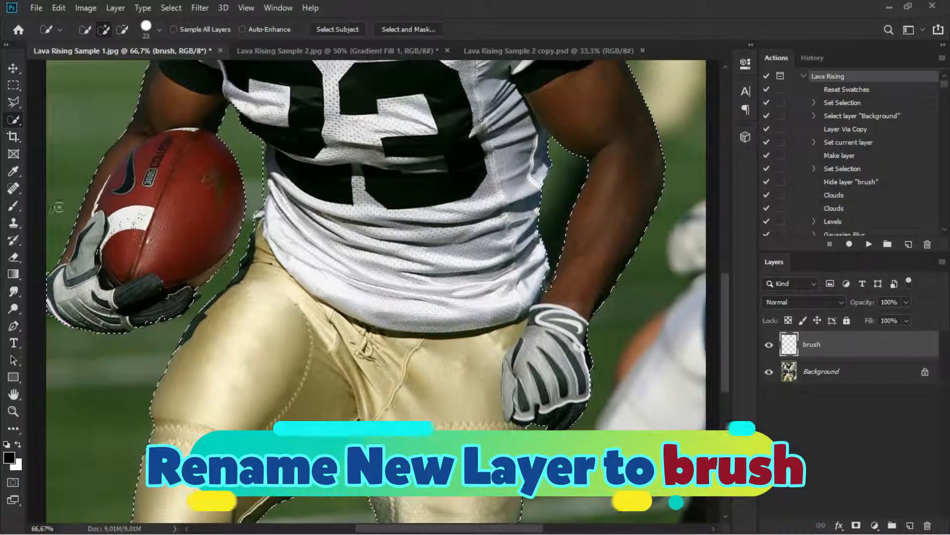
Choose the Brush tool and set the foreground color to olive green a1ab5f.
click(16, 202)
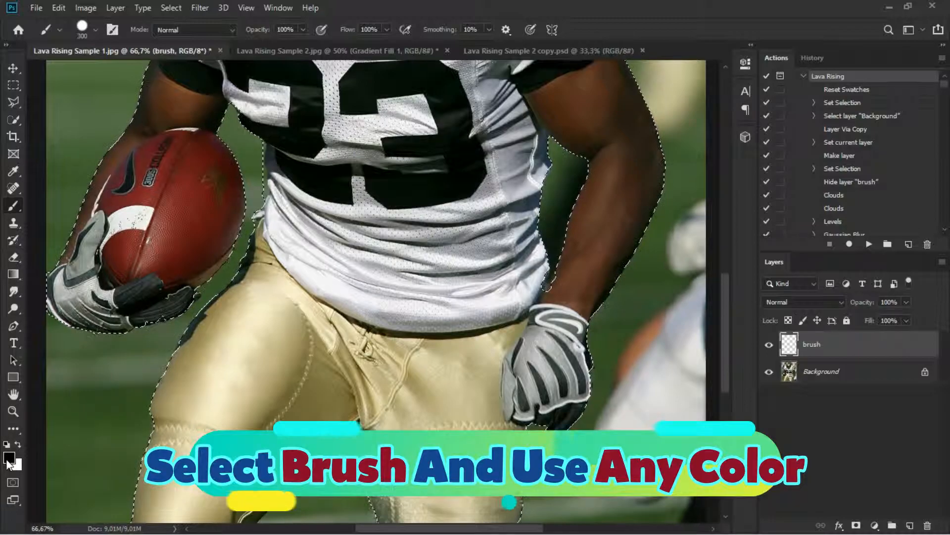
click(9, 457)
drag(685, 340, 683, 330)
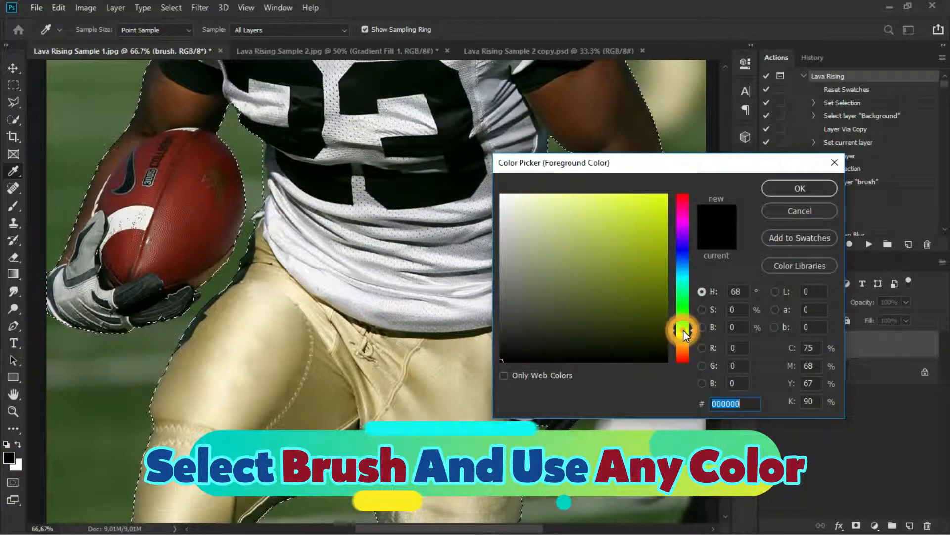
click(574, 249)
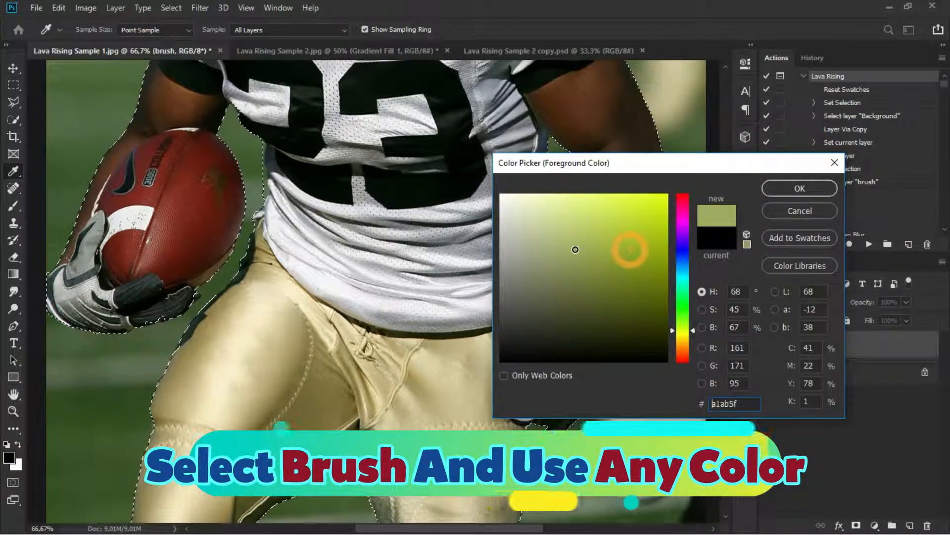
click(791, 189)
key(b)
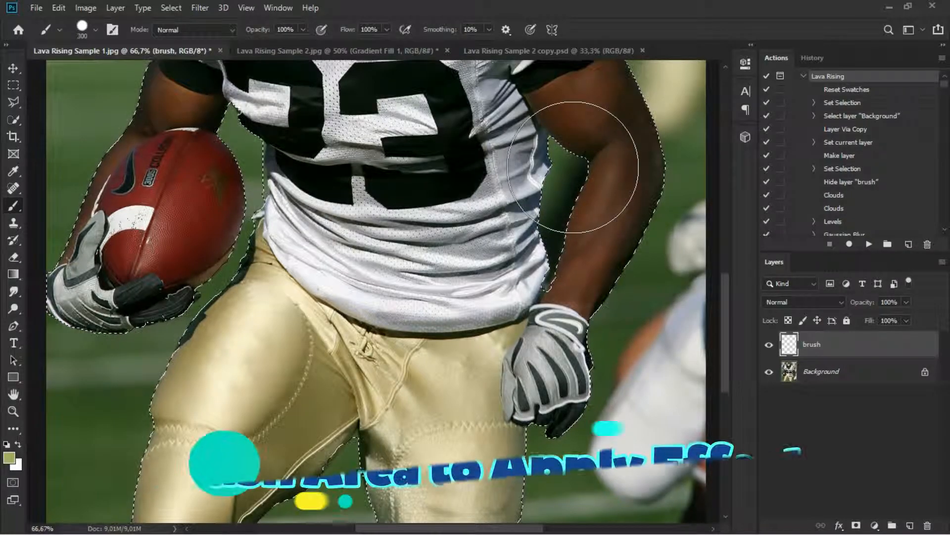
Paint the entire selected player on the brush layer with the olive green, from helmet to legs, including both arms and the ball.
drag(584, 175, 210, 311)
mouse_move(282, 300)
mouse_down()
mouse_move(602, 237)
mouse_move(188, 415)
mouse_up()
key(ctrl+d)
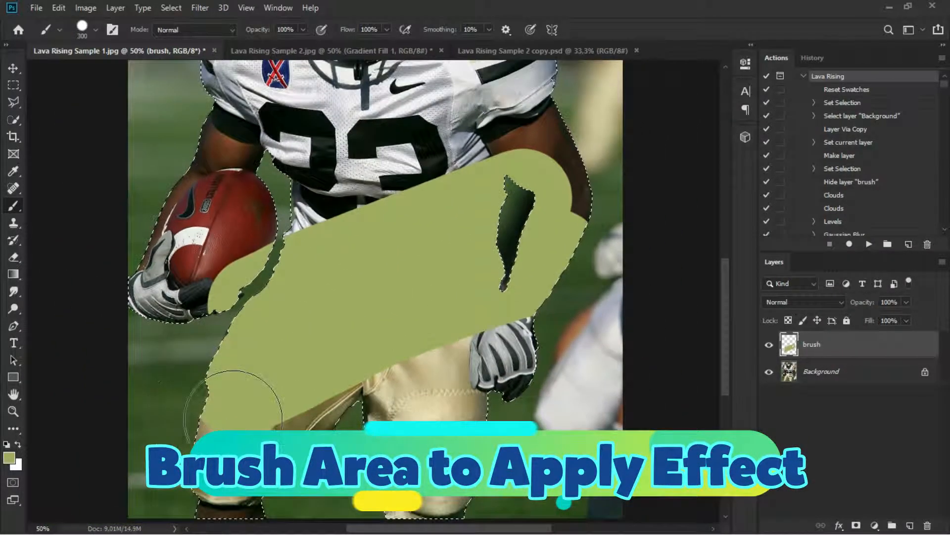
mouse_move(222, 403)
mouse_down()
mouse_move(325, 398)
mouse_move(398, 362)
mouse_move(399, 411)
mouse_move(472, 373)
mouse_move(524, 276)
mouse_move(528, 373)
mouse_move(579, 211)
mouse_move(532, 140)
mouse_move(469, 125)
mouse_move(318, 211)
mouse_move(231, 224)
mouse_move(160, 289)
mouse_move(212, 268)
mouse_move(237, 151)
mouse_up()
drag(365, 195, 361, 404)
mouse_move(256, 338)
mouse_down()
mouse_move(219, 275)
mouse_move(239, 207)
mouse_move(356, 149)
mouse_move(371, 102)
mouse_move(263, 166)
mouse_move(351, 136)
mouse_move(430, 130)
mouse_move(261, 290)
mouse_move(308, 310)
mouse_move(298, 357)
mouse_move(541, 229)
mouse_move(534, 320)
mouse_move(486, 192)
mouse_move(379, 248)
mouse_move(348, 283)
mouse_move(289, 225)
mouse_up()
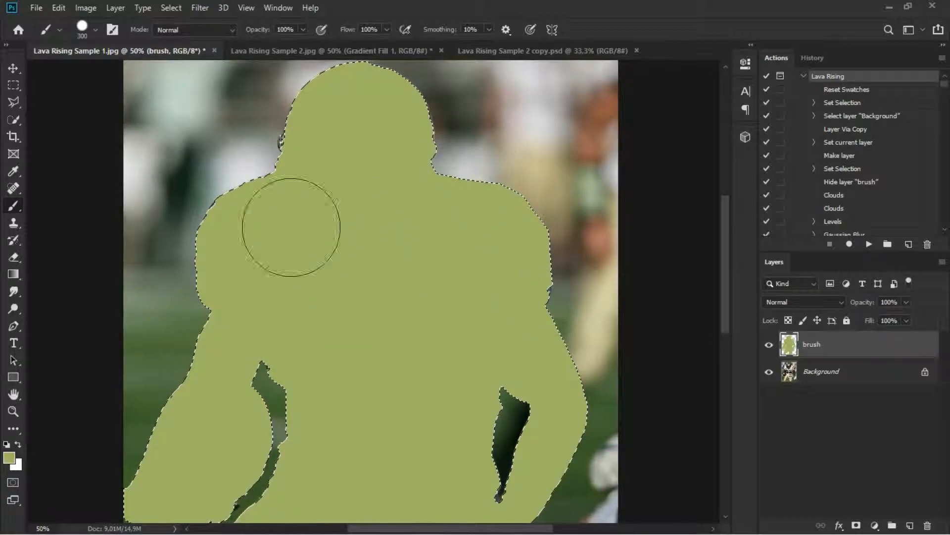
Deselect the player with the Rectangular Marquee tool and check the painted silhouette by toggling the brush layer's visibility.
click(13, 85)
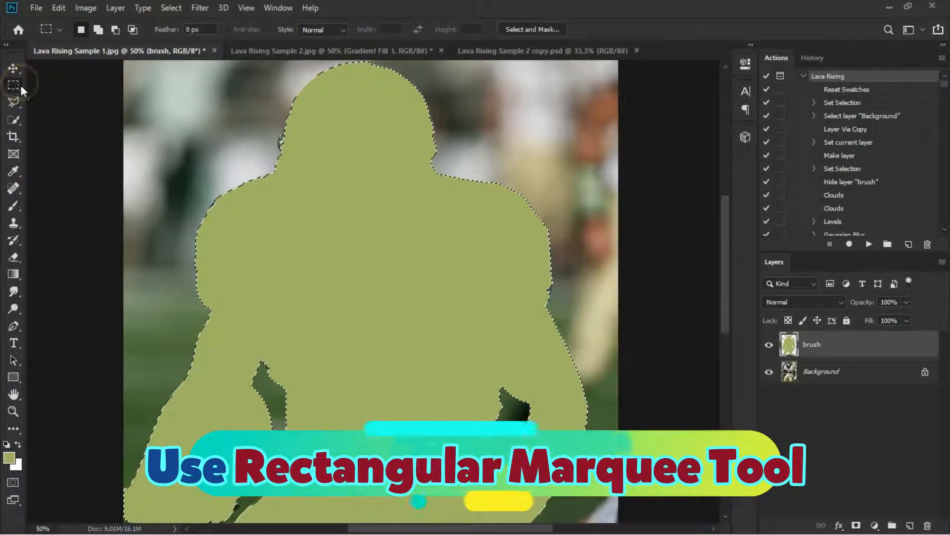
click(167, 139)
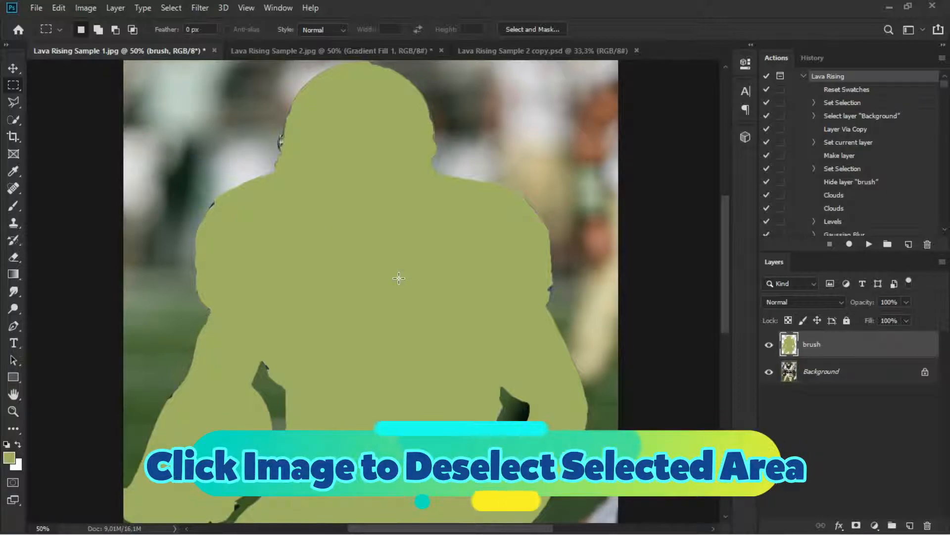
key(ctrl+minus)
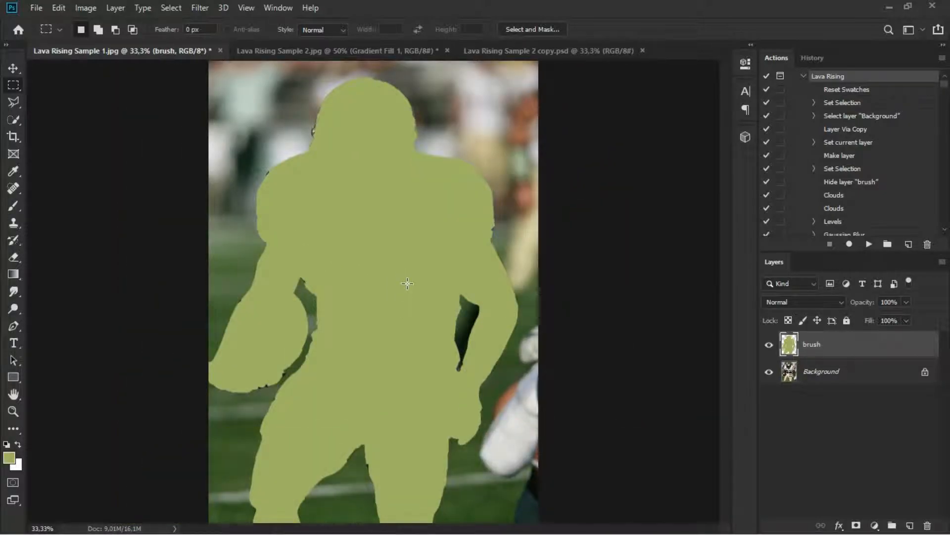
click(768, 344)
click(768, 344)
click(769, 345)
click(770, 346)
Choose the Lava Rising action from the Lava Rising set and play it.
click(804, 76)
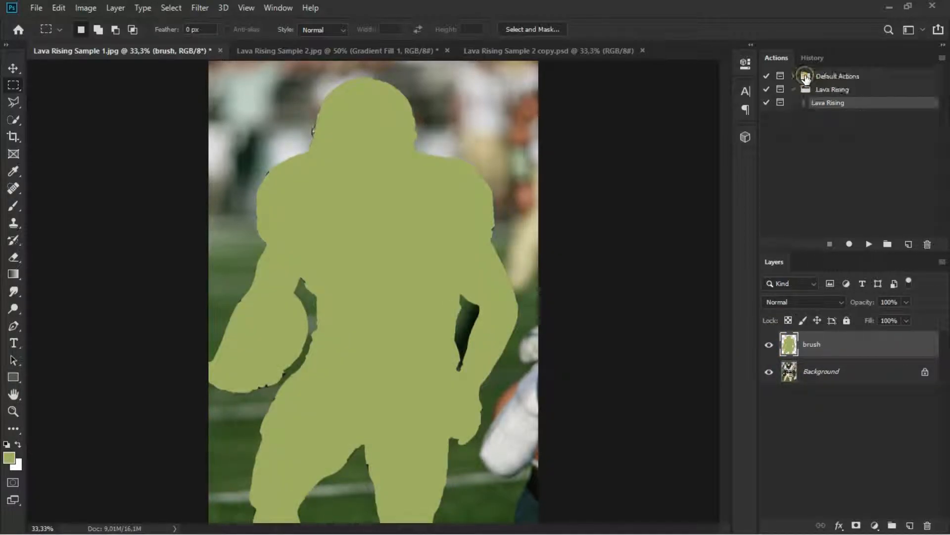
click(804, 102)
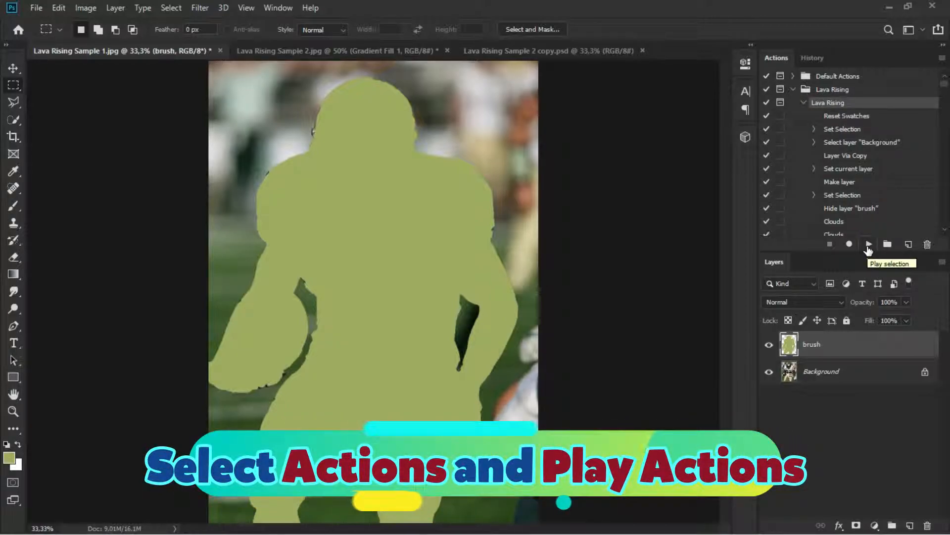
click(868, 246)
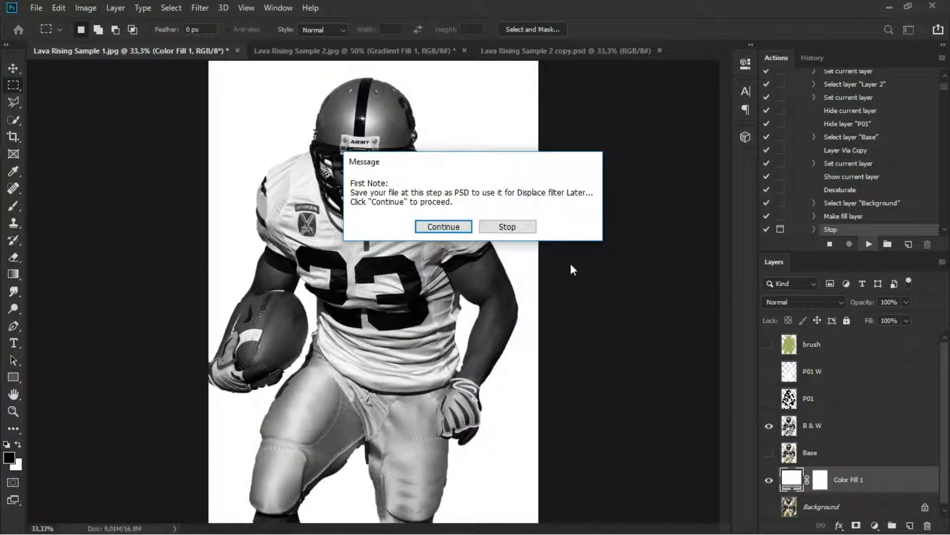
Continue past the first note and save the displacement source in Photoshop format as "Lava Rising Sample 1 copy.psd".
click(443, 227)
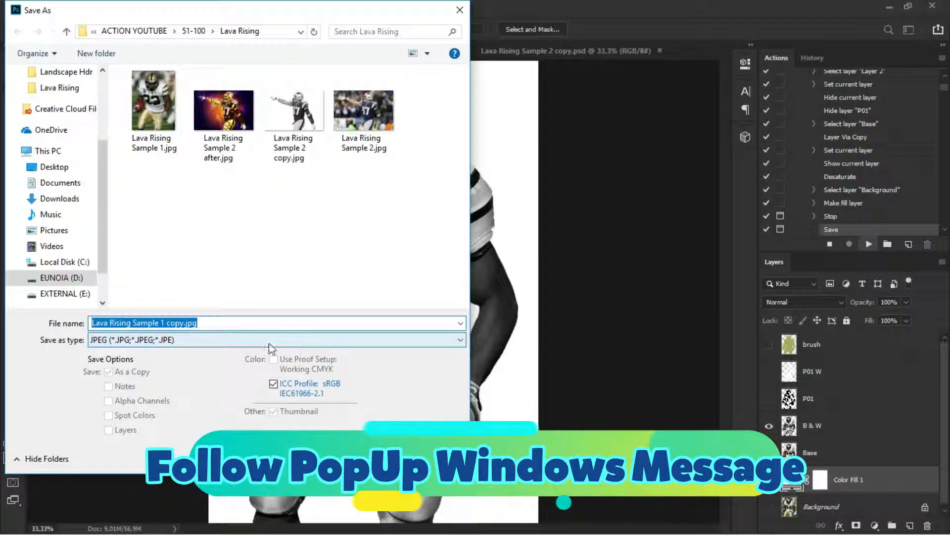
click(253, 341)
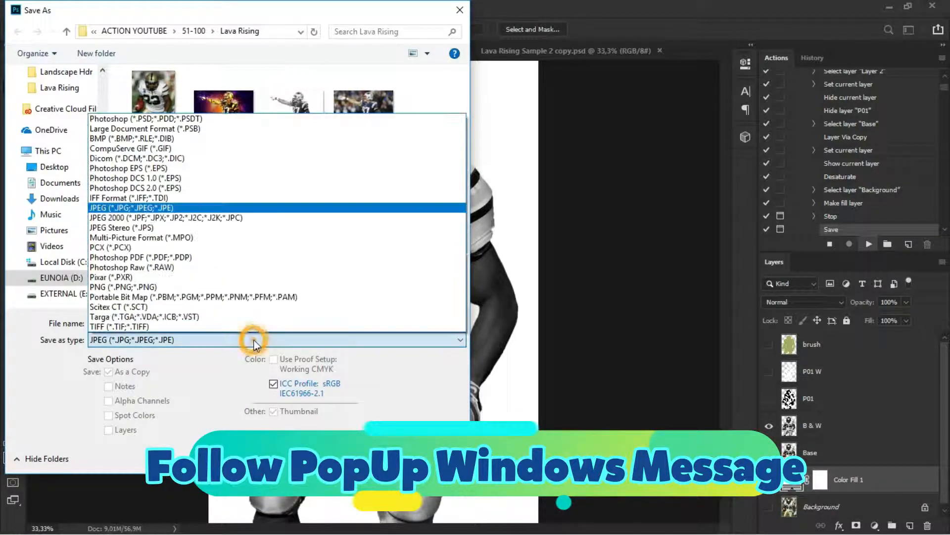
click(206, 120)
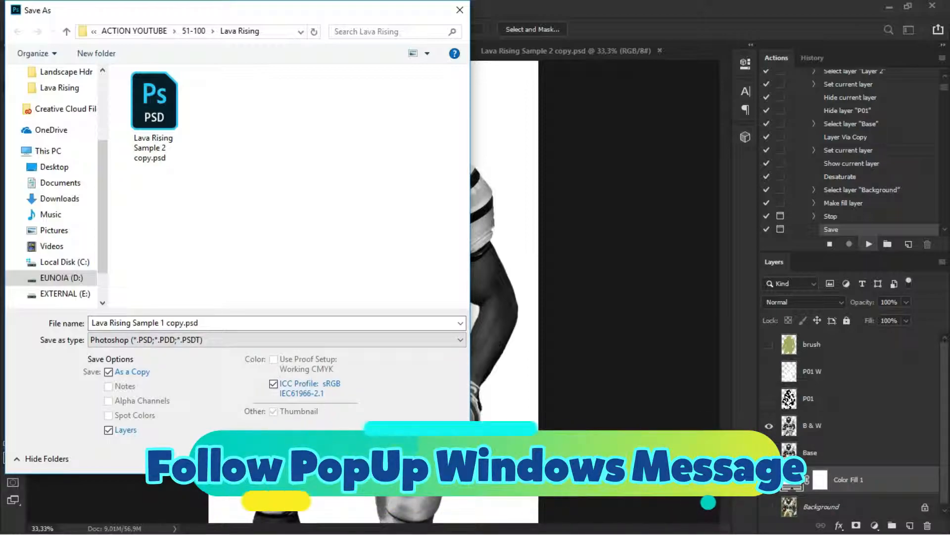
click(355, 457)
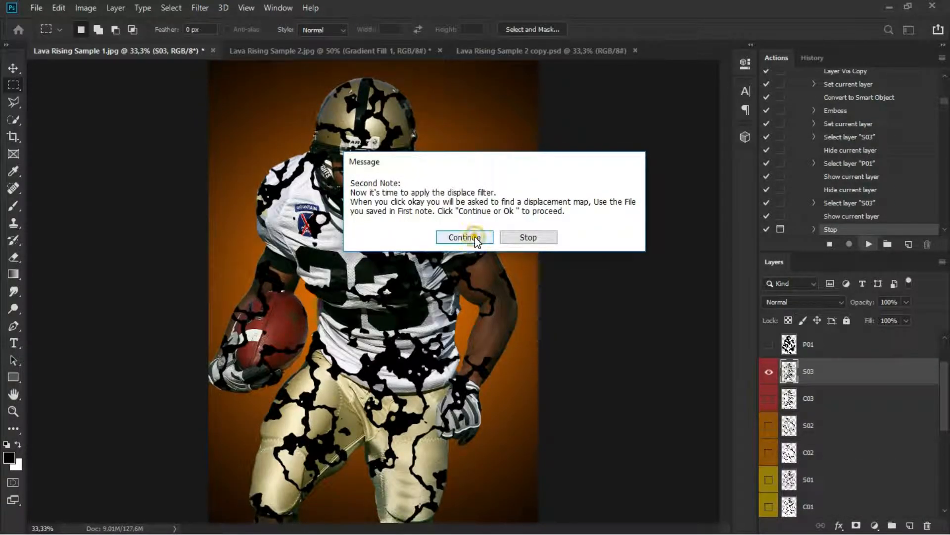
Displace layer S03 using "Lava Rising Sample 1 copy.psd" as the displacement map and contract the selection by 3 pixels.
click(464, 237)
click(540, 162)
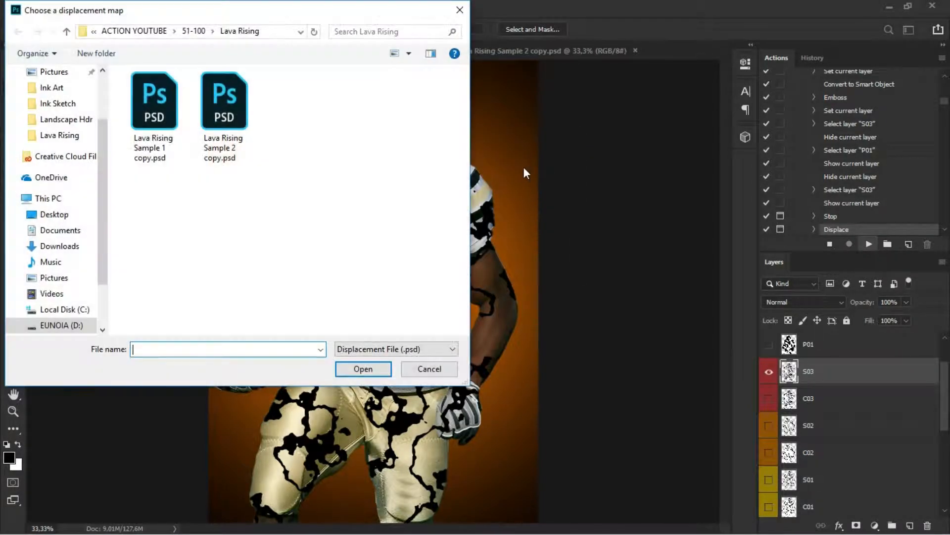
double_click(153, 114)
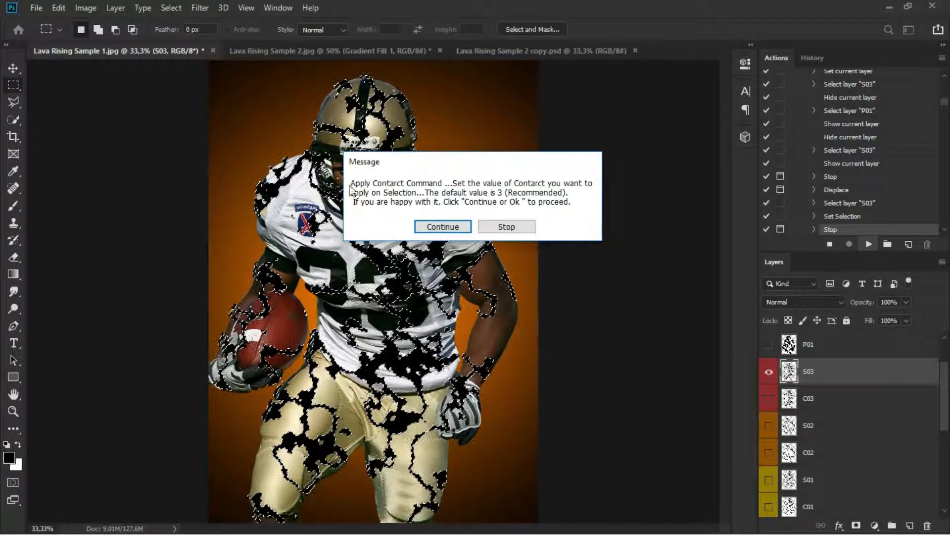
click(425, 226)
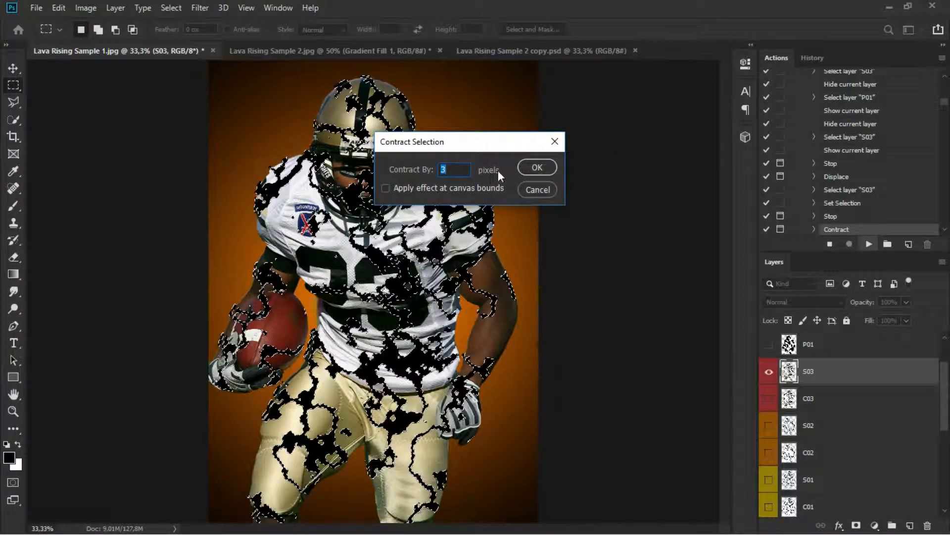
click(527, 163)
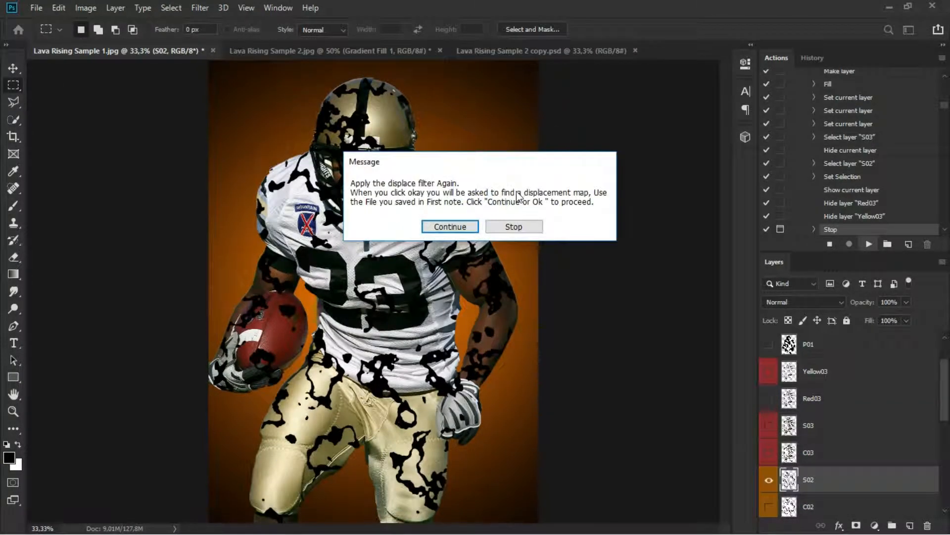
Displace layer S02 using "Lava Rising Sample 1 copy.psd" as the map and accept the default selection contraction.
click(449, 226)
click(528, 163)
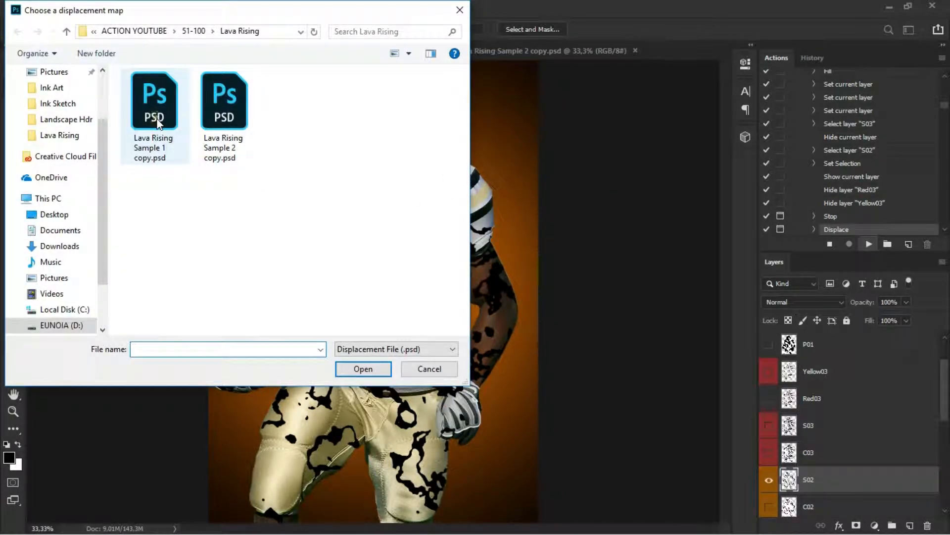
click(158, 122)
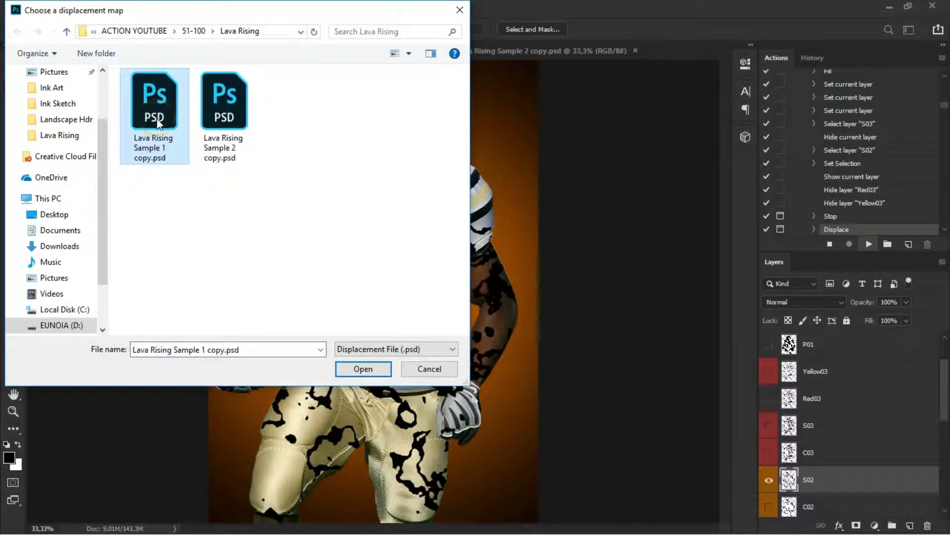
click(367, 370)
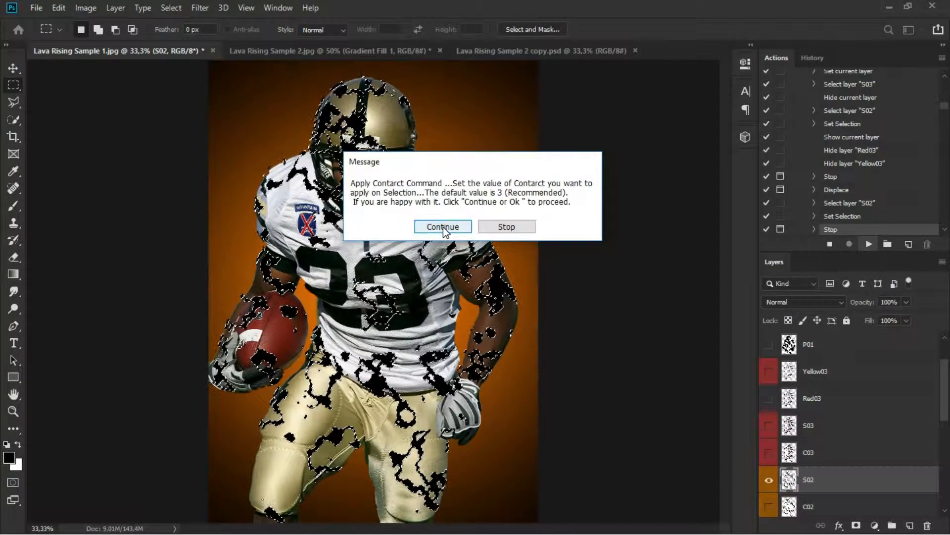
click(442, 226)
click(527, 168)
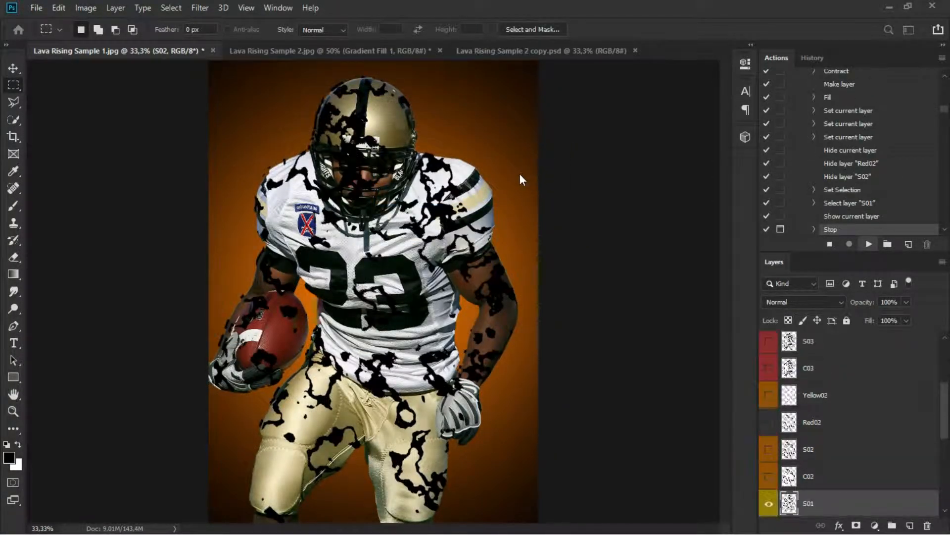
Displace layer S01 with "Lava Rising Sample 1 copy.psd" as the map, accept the default selection contraction and let the action finish.
click(473, 227)
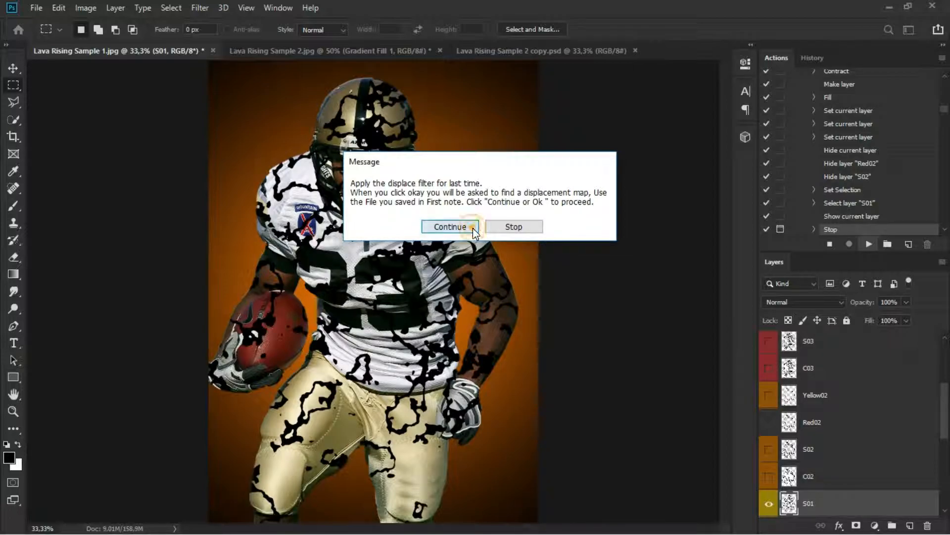
click(532, 165)
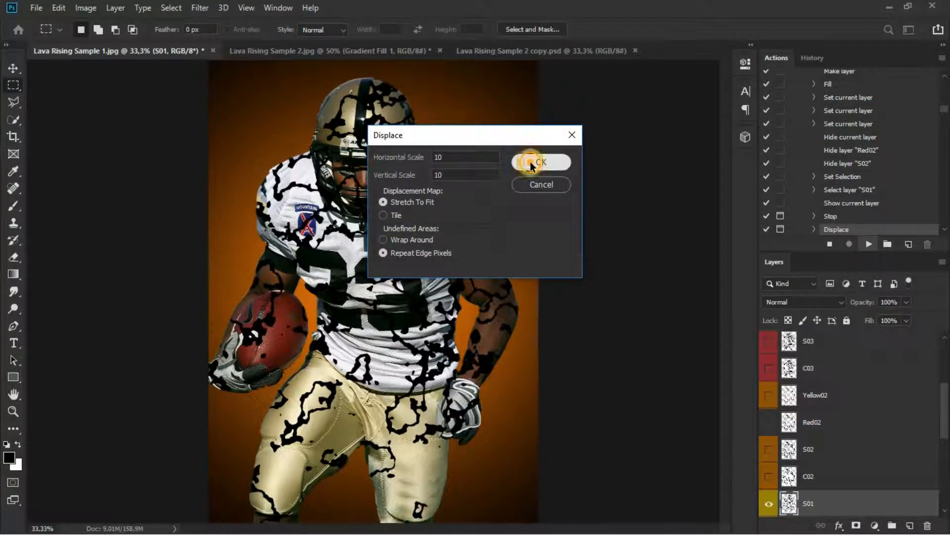
click(164, 123)
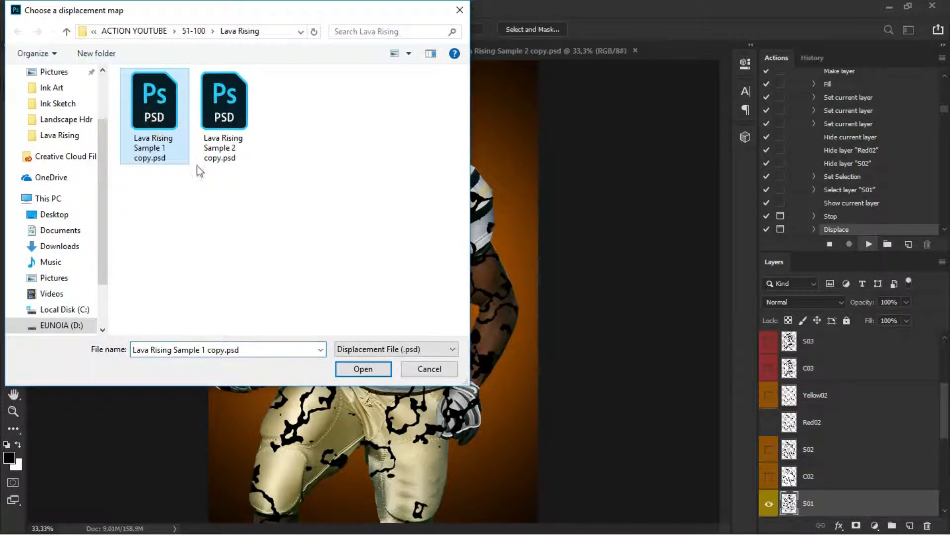
click(363, 369)
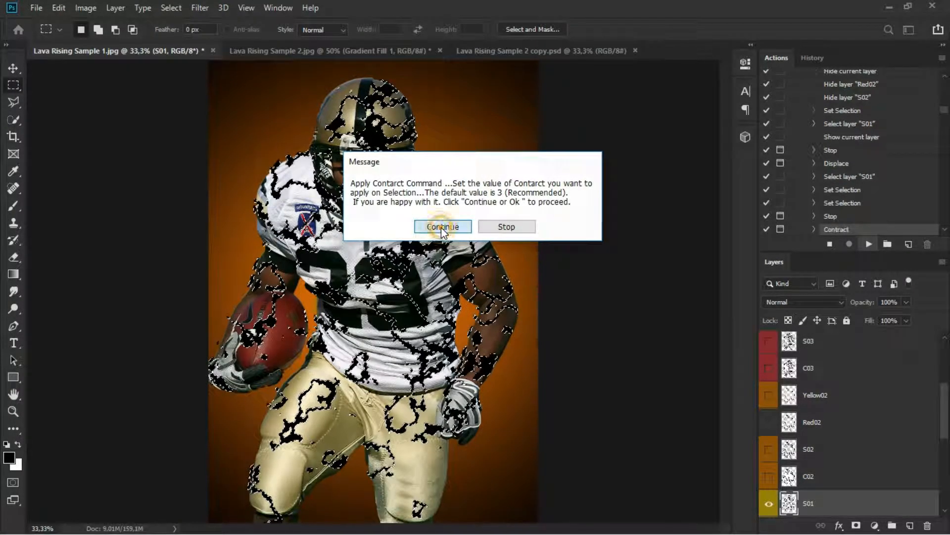
click(442, 227)
click(537, 168)
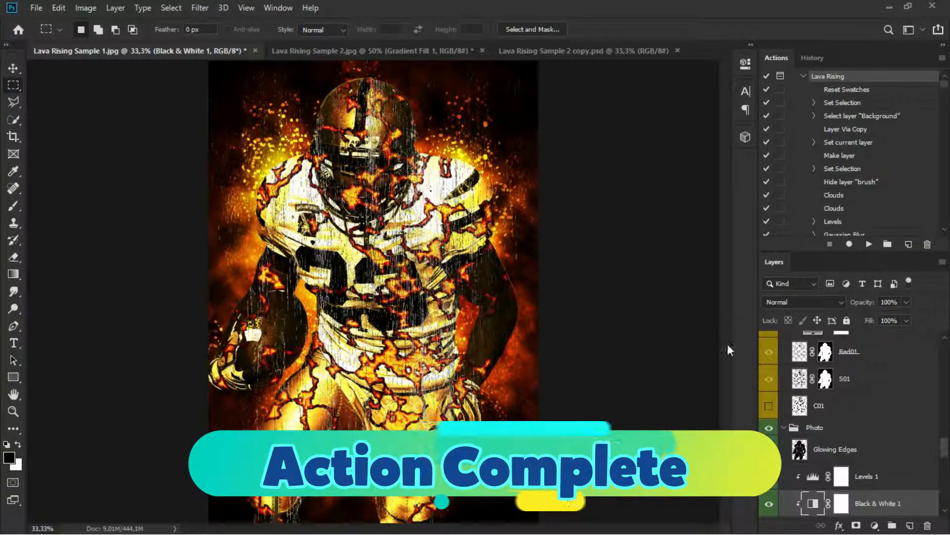
Toggle the visibility of the Photo group and the Base layer off and on to check their effect.
click(769, 429)
click(768, 429)
scroll(801, 414, down, 4)
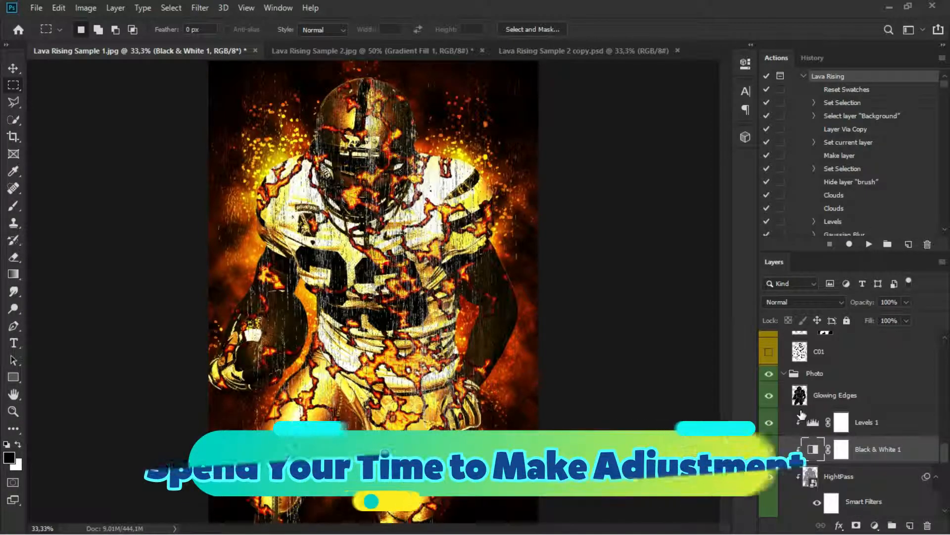
scroll(800, 413, down, 3)
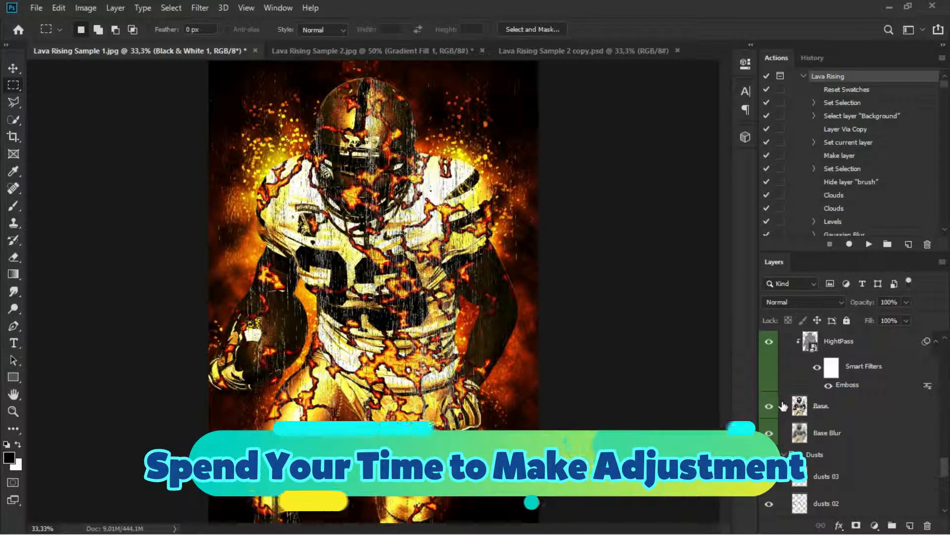
click(774, 407)
click(773, 408)
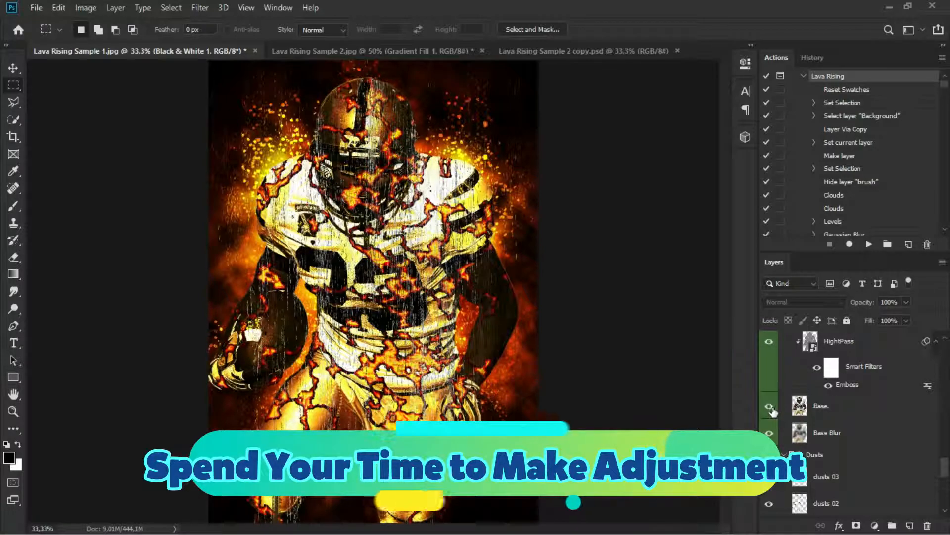
Toggle the Particles Option 01 group off and on to compare the image with and without its particles.
scroll(807, 381, up, 6)
scroll(807, 381, up, 6)
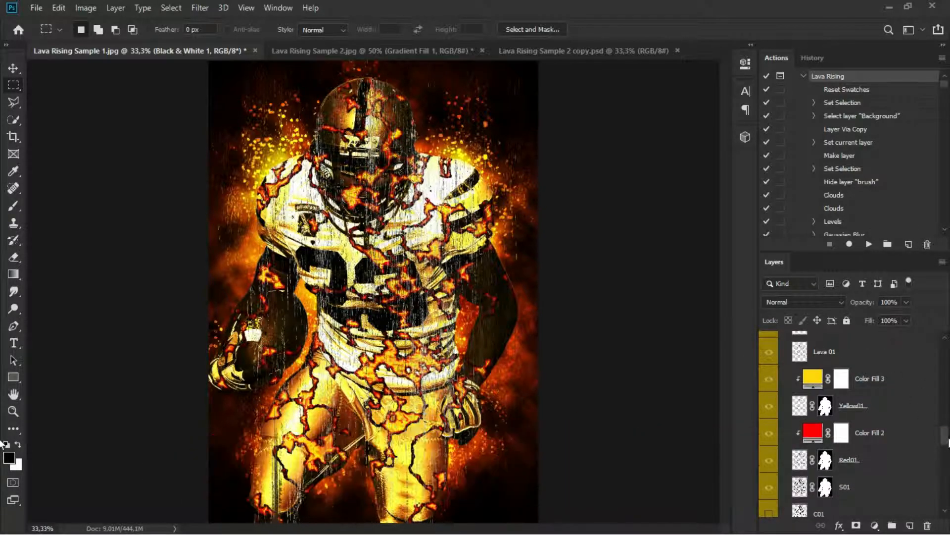
drag(949, 358, 949, 347)
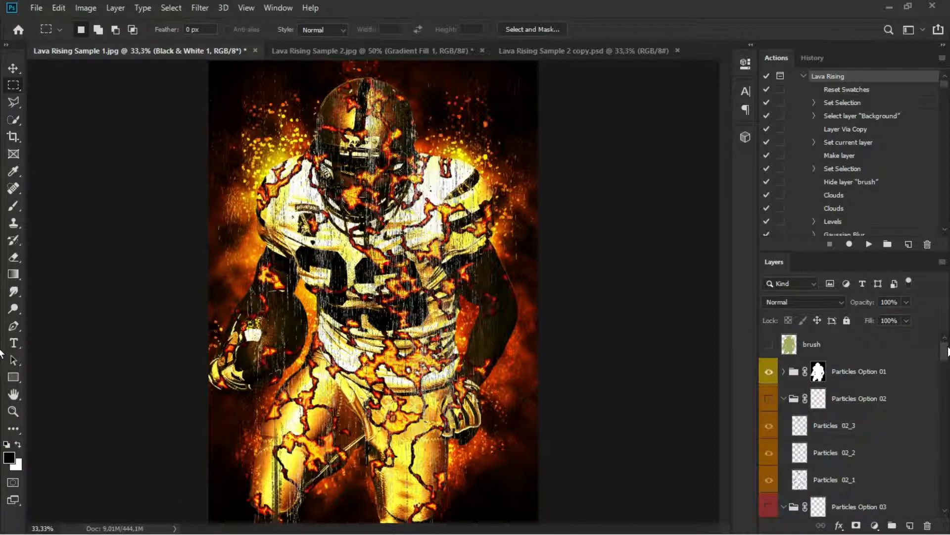
click(769, 372)
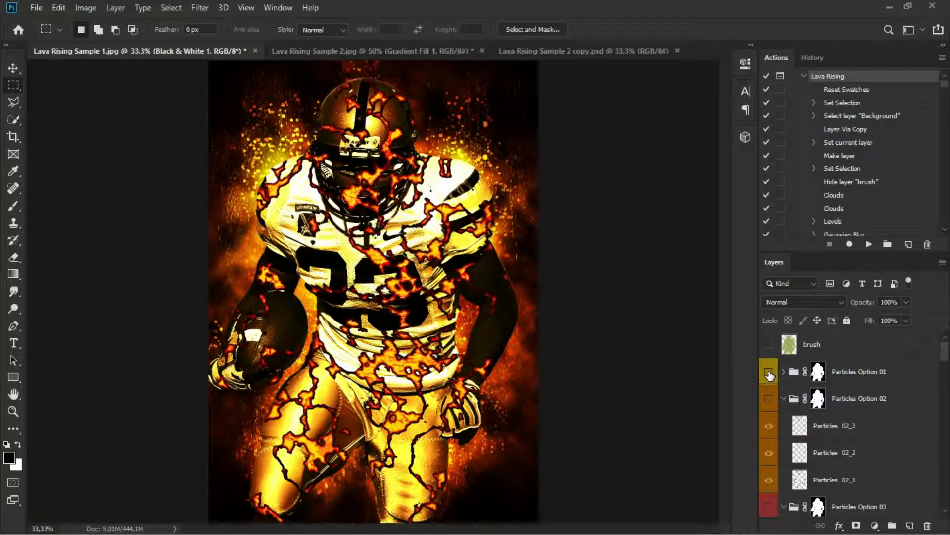
click(769, 372)
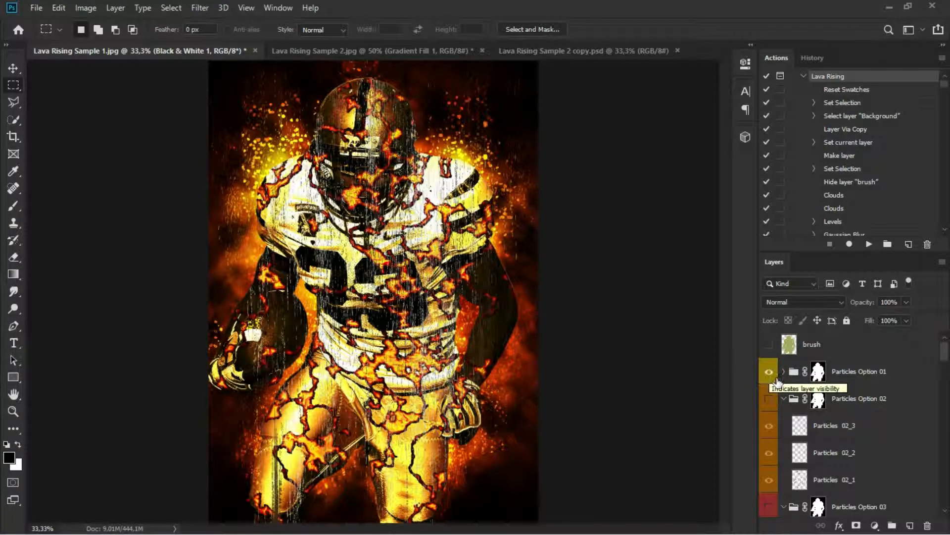
Expand the Particles Option 01 group and hide its Particles 01_3 layer, keeping the other two particle layers visible.
click(784, 372)
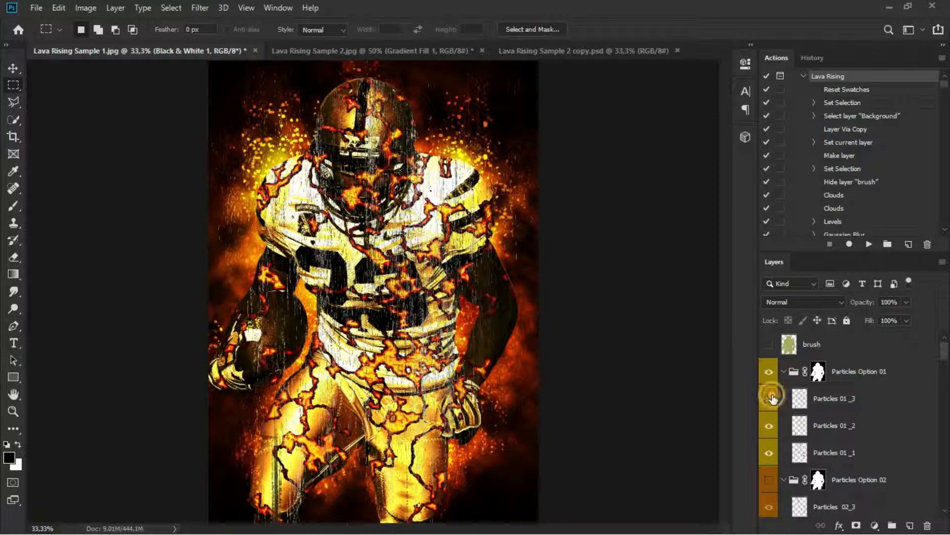
click(771, 398)
click(771, 398)
click(772, 397)
click(770, 427)
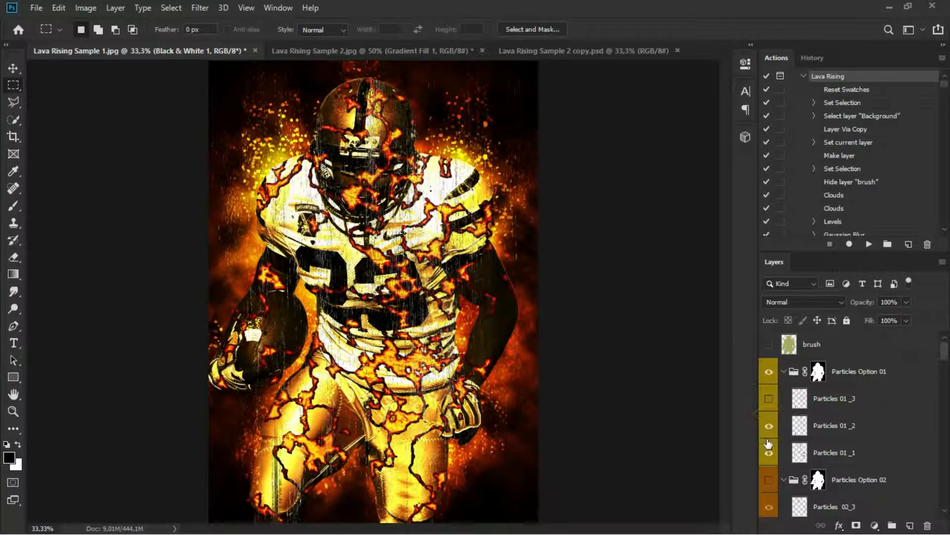
click(771, 453)
scroll(772, 451, down, 2)
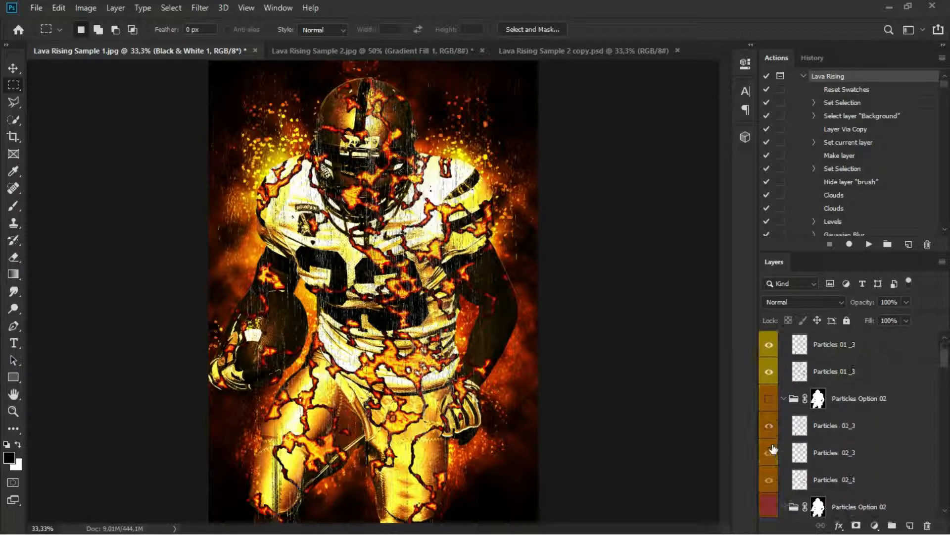
Save the result as the JPEG "Lava Rising Sample 1 after.jpg" in the Lava Rising folder at Maximum quality 10, Baseline ("Standard").
click(37, 8)
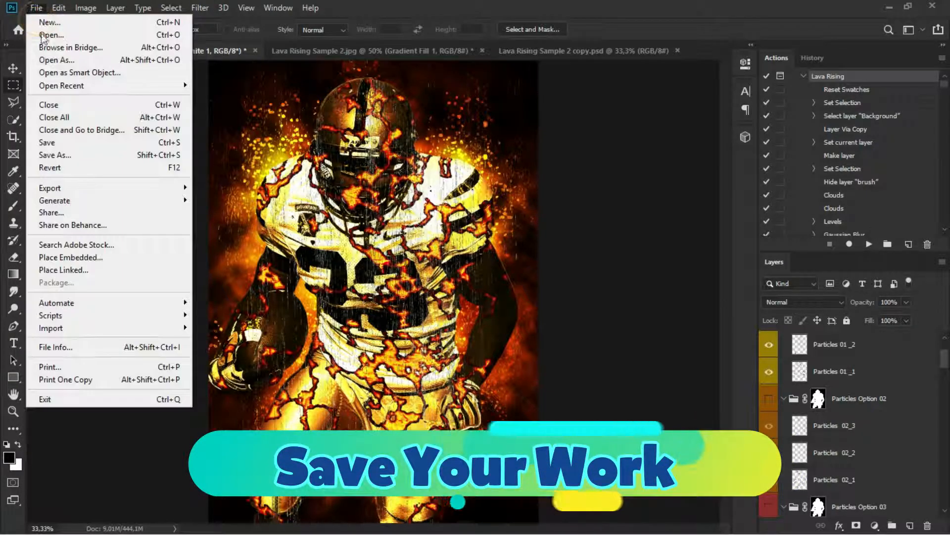
click(70, 155)
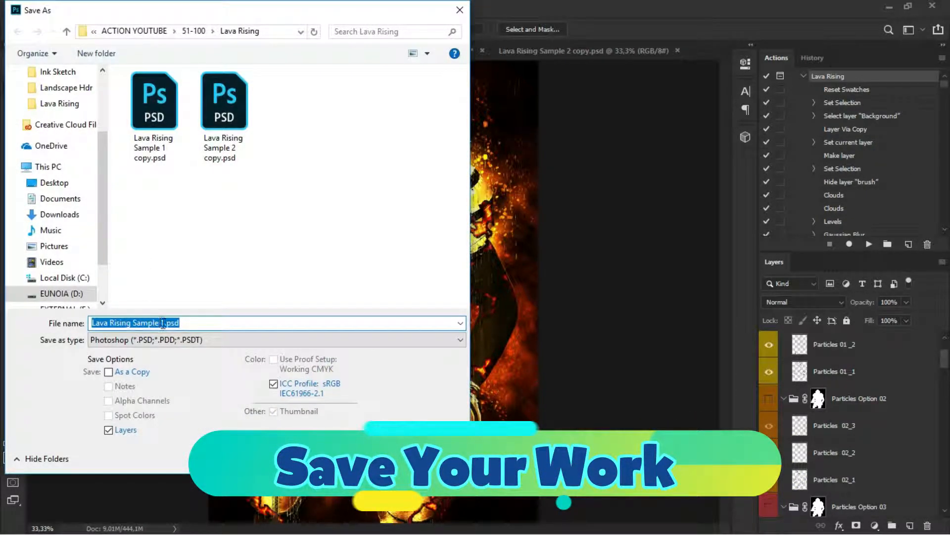
drag(164, 323, 192, 324)
text(a)
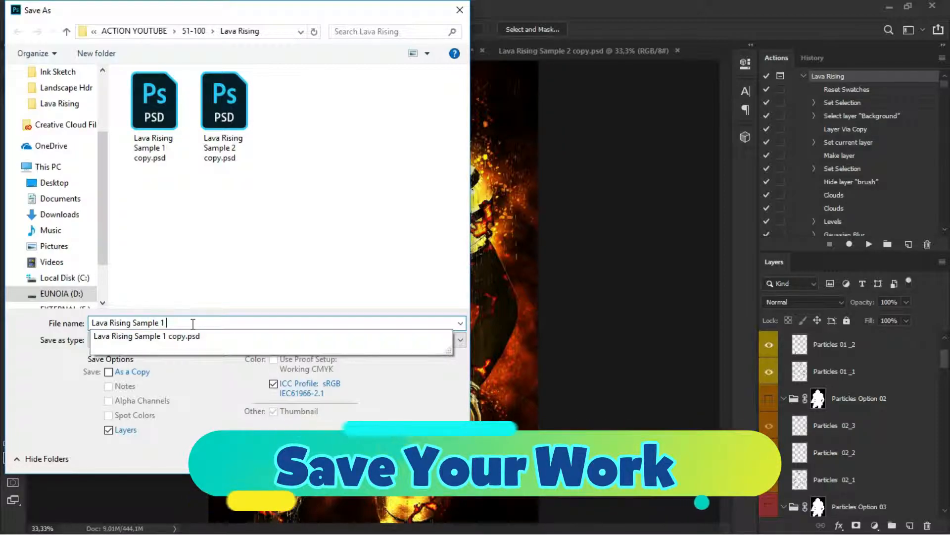
text(fter)
click(200, 340)
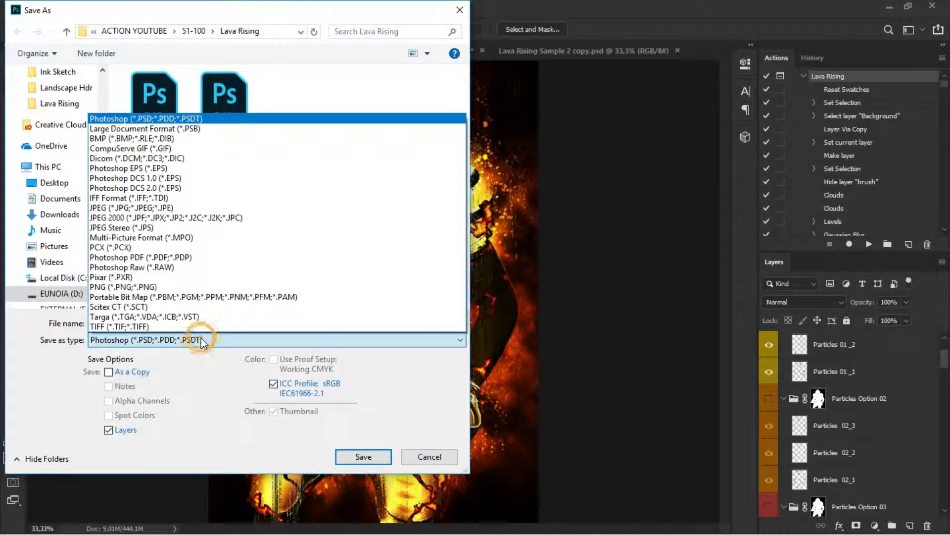
click(173, 207)
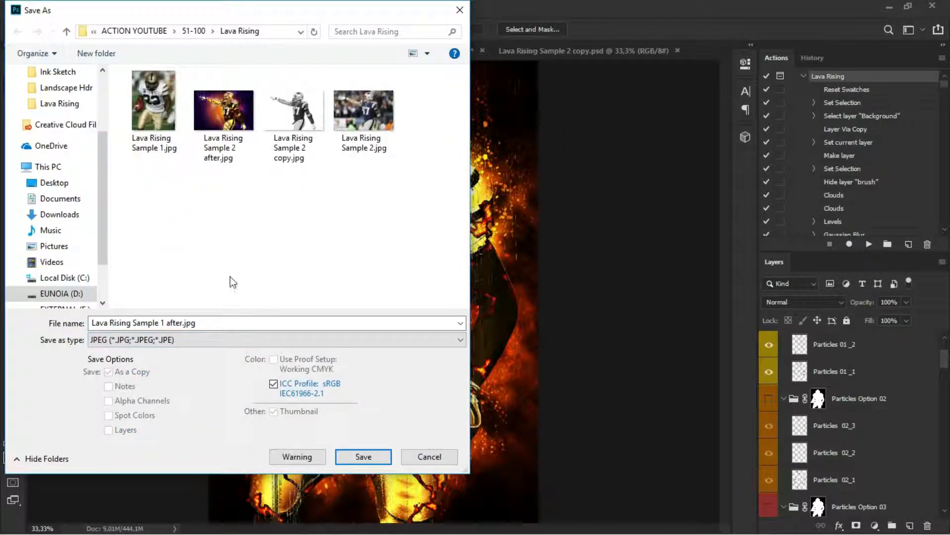
click(363, 456)
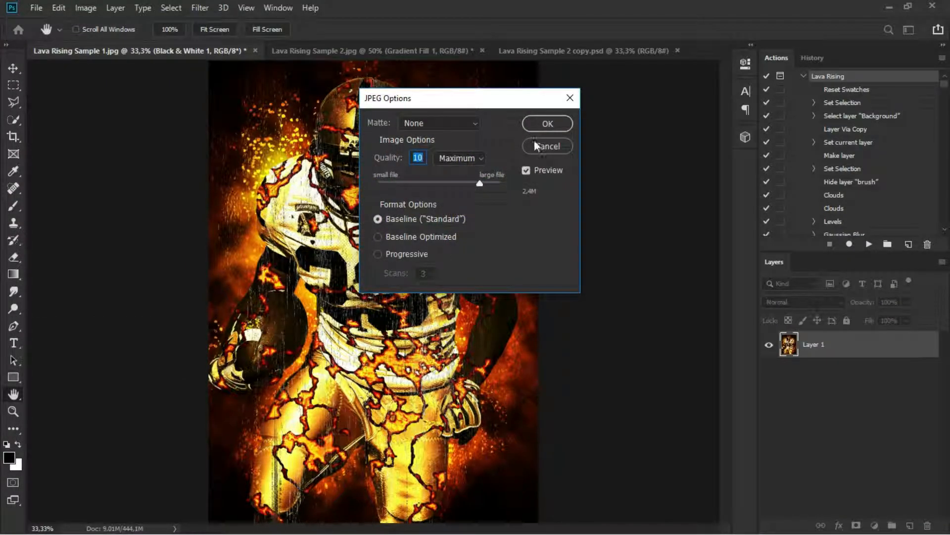
click(544, 124)
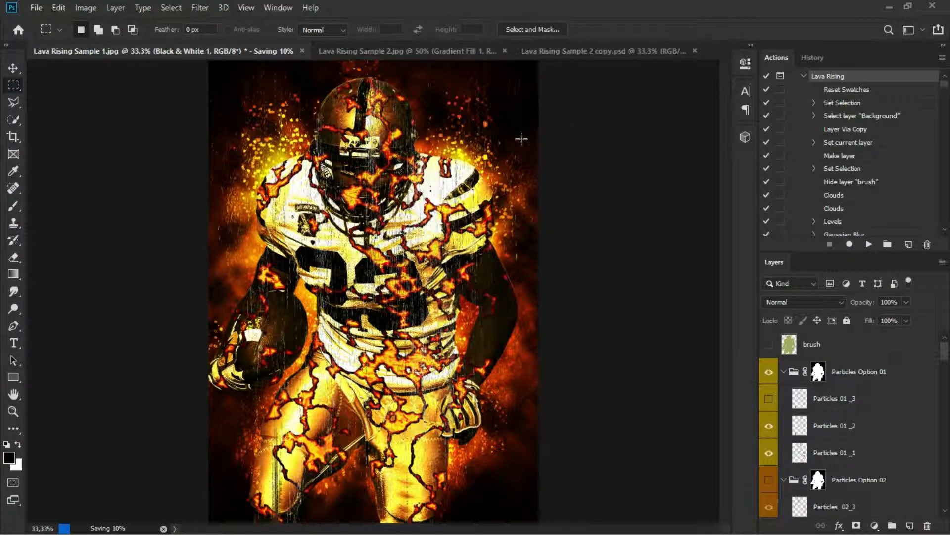
Switch to File Explorer, open Lava Rising Sample 1.jpg in the photo viewer and compare it with the neighbouring images.
click(888, 8)
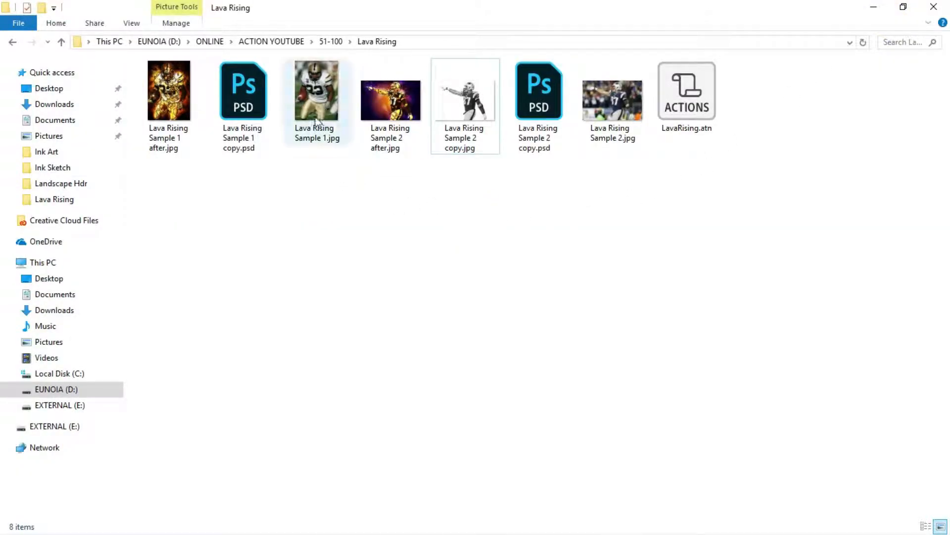
double_click(308, 95)
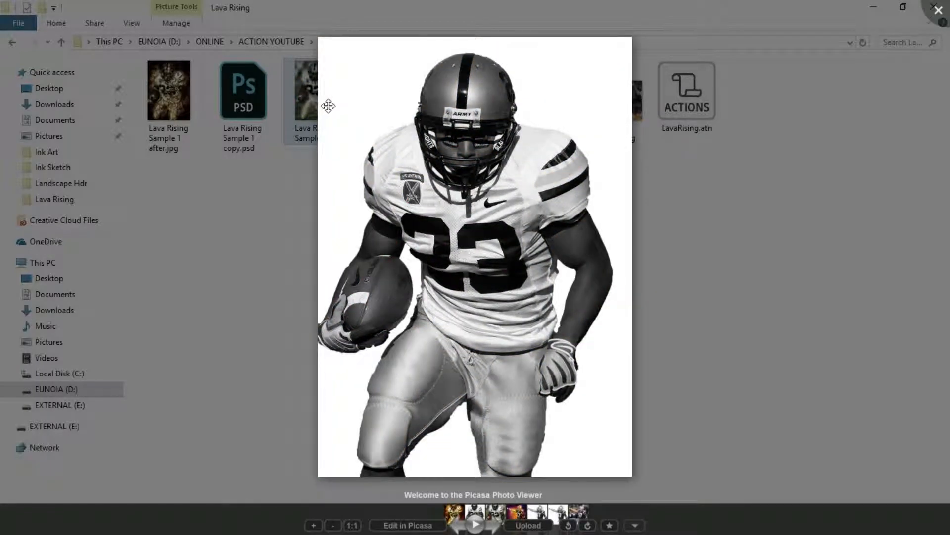
key(Right)
key(Left)
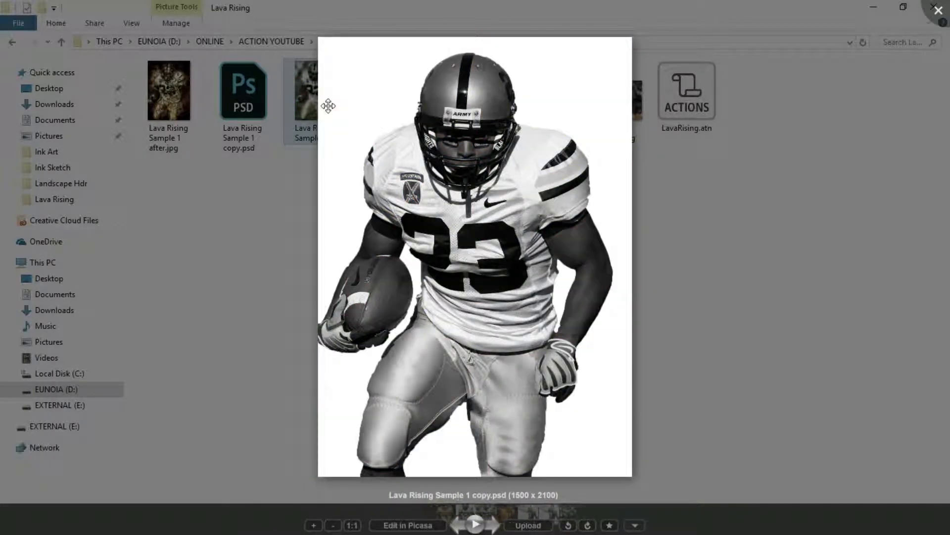
key(Right)
Inspect the lava details of "Lava Rising Sample 1 after.jpg" up close from helmet to legs and close the viewer.
scroll(490, 90, up, 3)
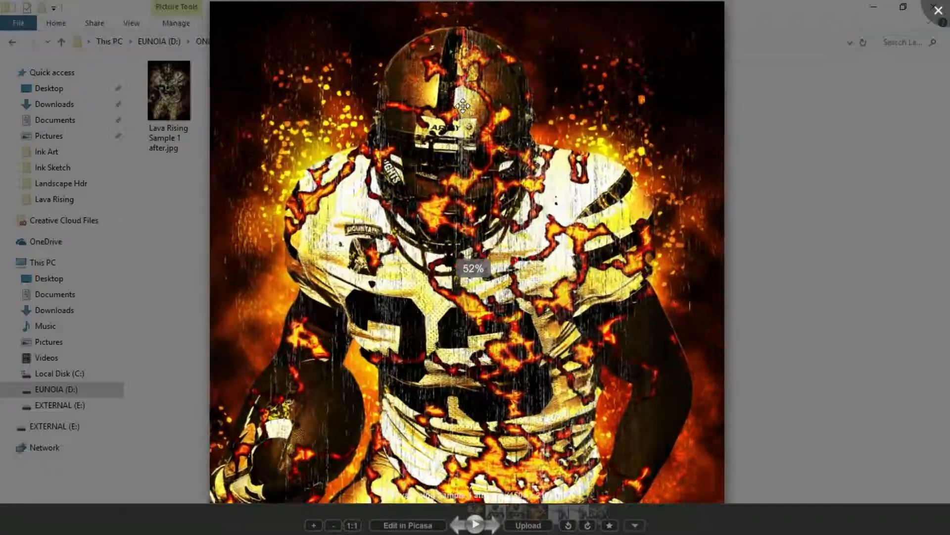
scroll(469, 101, up, 2)
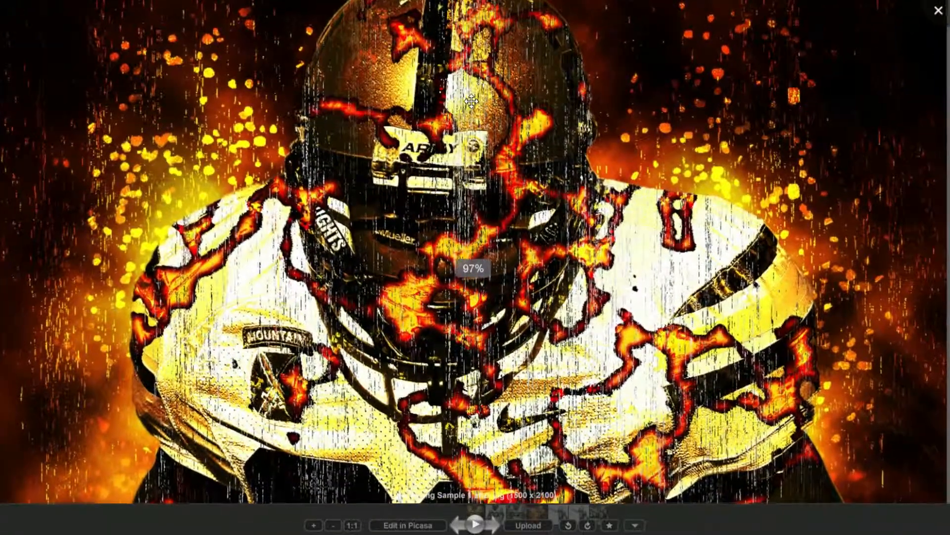
drag(563, 79, 563, 129)
drag(787, 315, 792, 146)
drag(803, 343, 810, 209)
drag(812, 349, 813, 238)
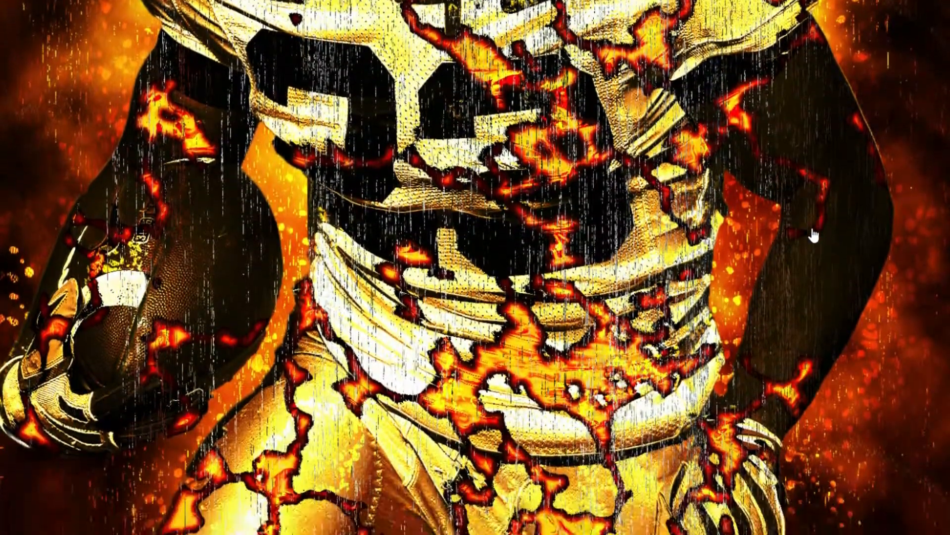
drag(810, 381, 804, 257)
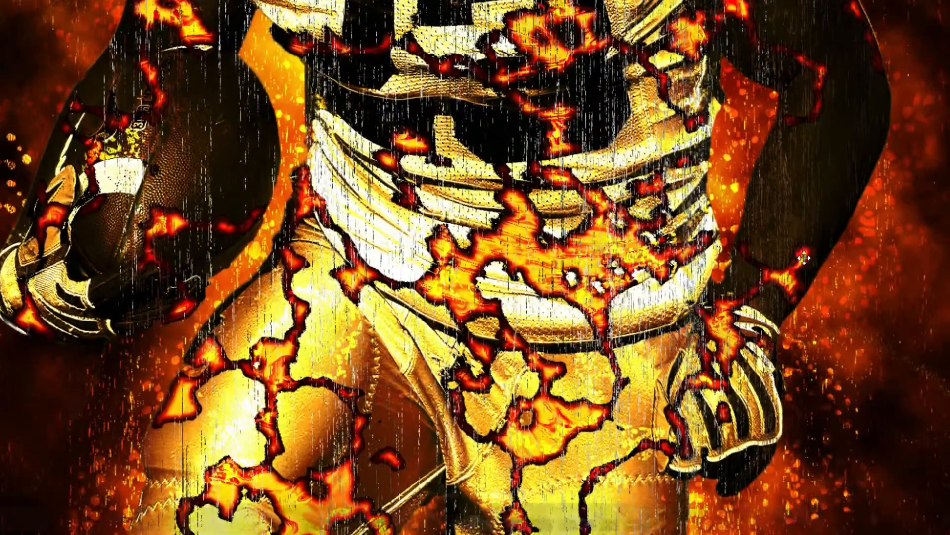
drag(807, 400, 802, 250)
drag(820, 413, 824, 375)
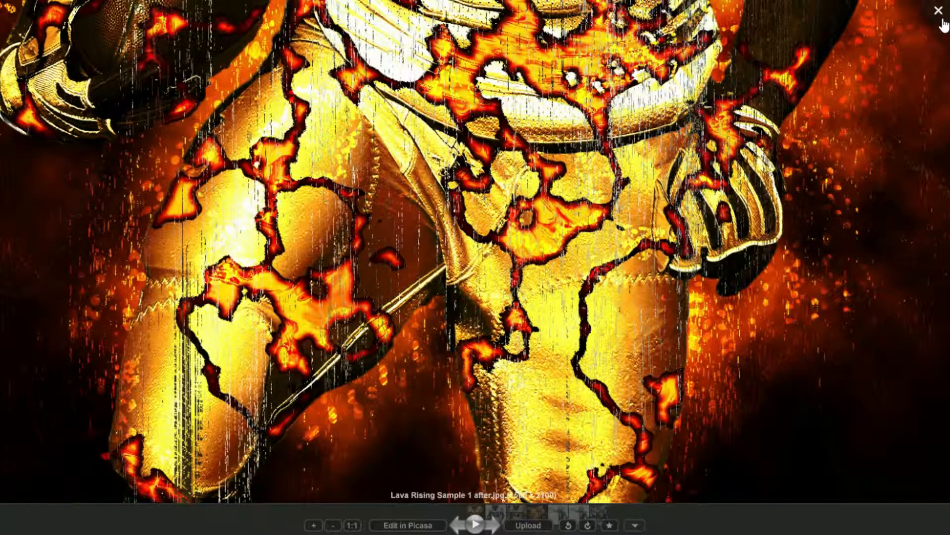
click(940, 12)
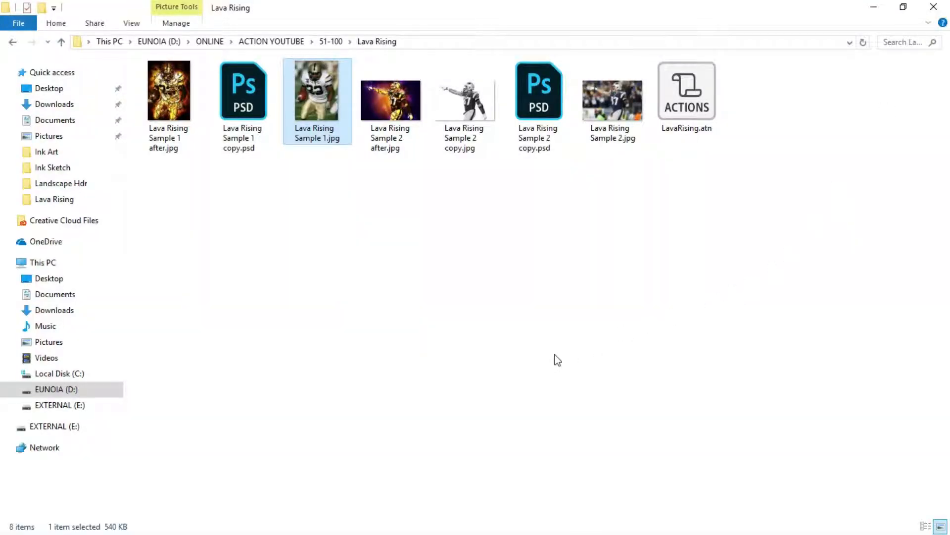
Open Lava Rising Sample 2.jpg in the photo viewer and compare it with its copy and "Lava Rising Sample 2 after.jpg" up close.
double_click(599, 119)
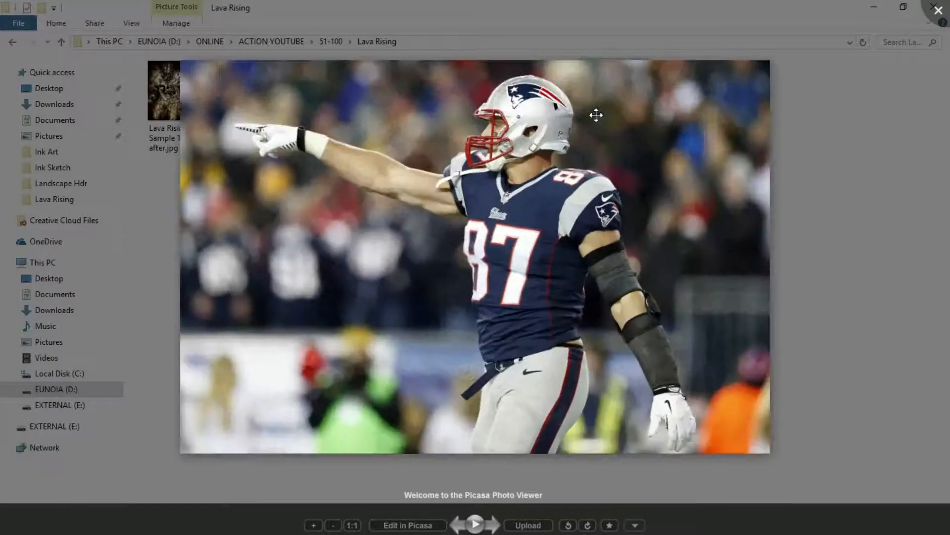
key(Left)
key(Right)
key(Left)
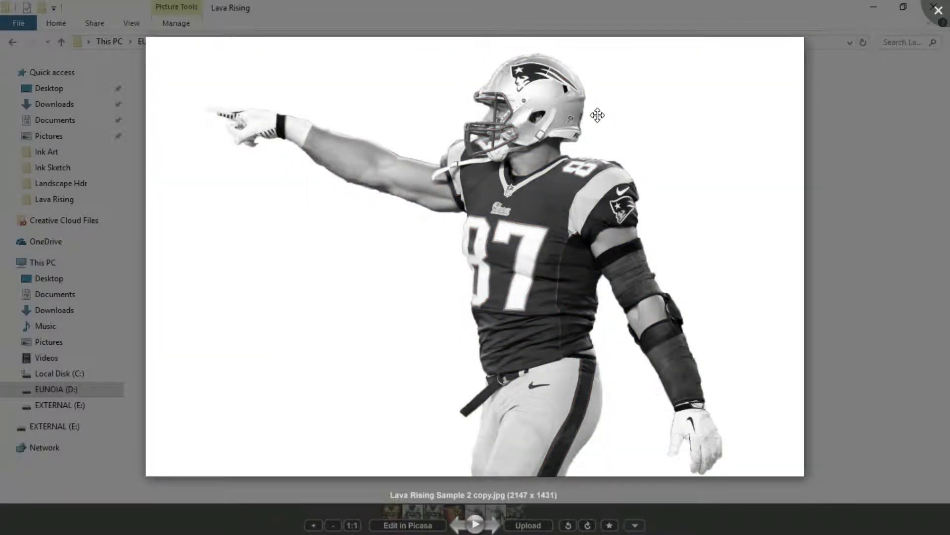
key(Left)
key(Right)
key(Left)
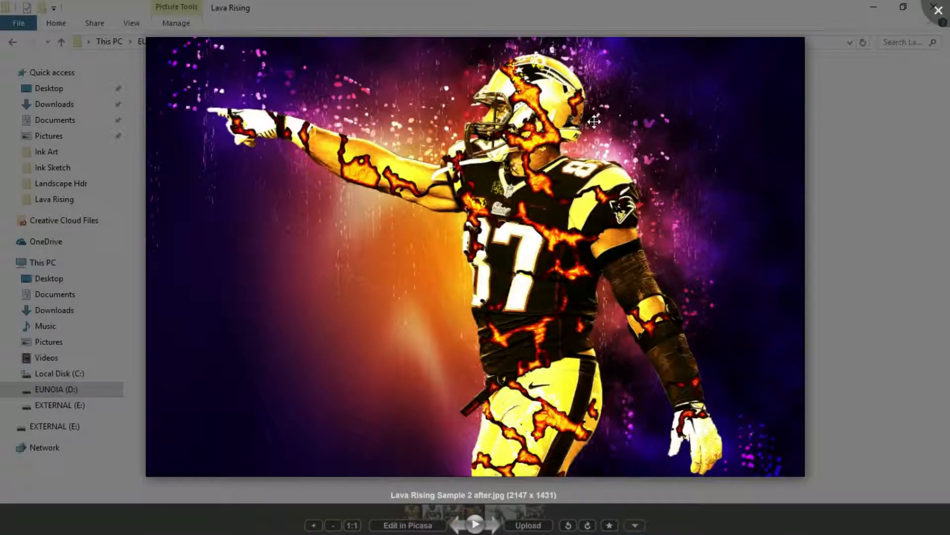
scroll(439, 140, up, 2)
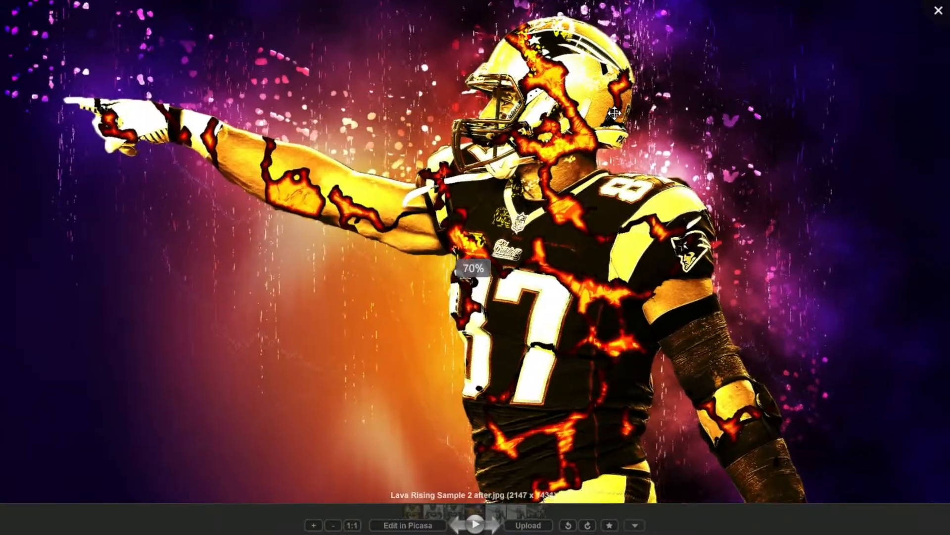
Inspect the lava details of "Lava Rising Sample 2 after.jpg" up close and as a whole, and return to the desktop with the viewer closed.
mouse_move(638, 112)
mouse_down()
mouse_move(636, 165)
mouse_move(630, 112)
mouse_up()
drag(685, 326, 680, 237)
drag(696, 361, 689, 319)
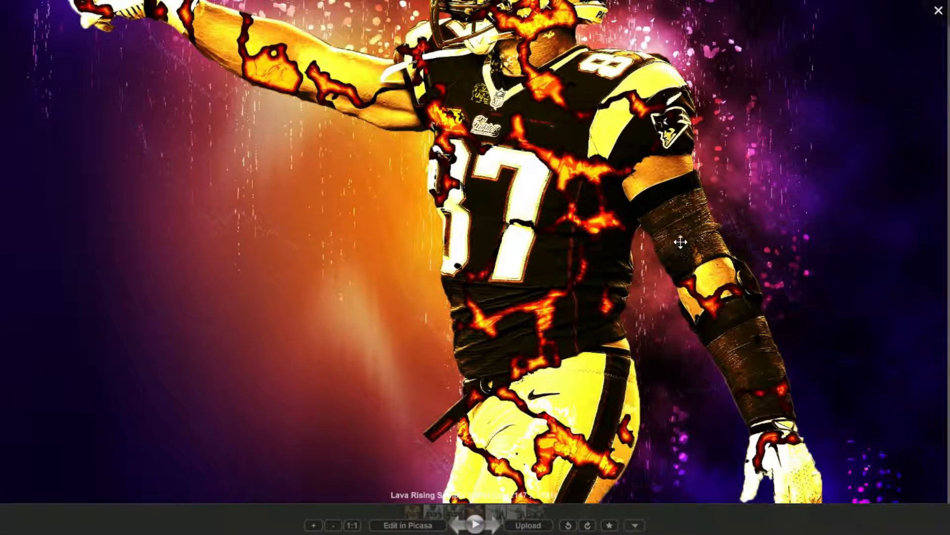
scroll(698, 168, down, 3)
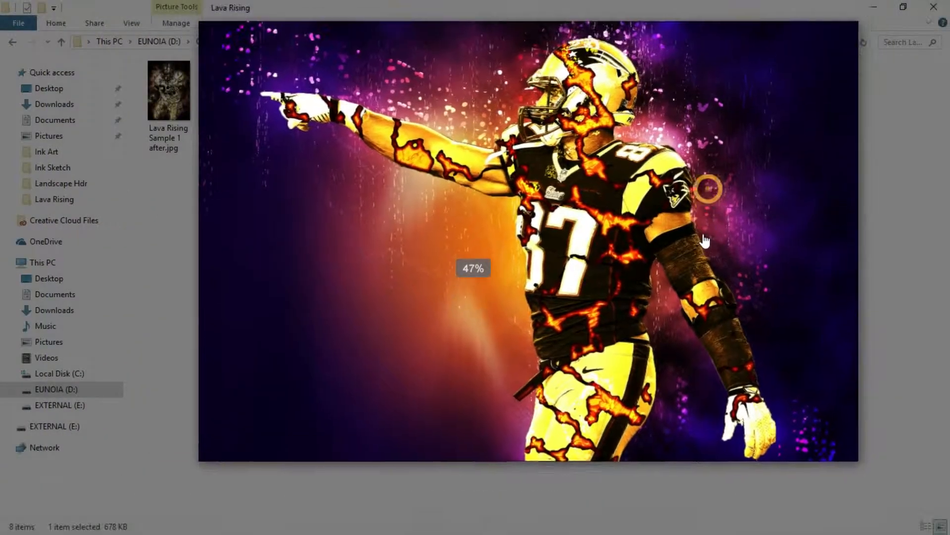
scroll(696, 244, up, 2)
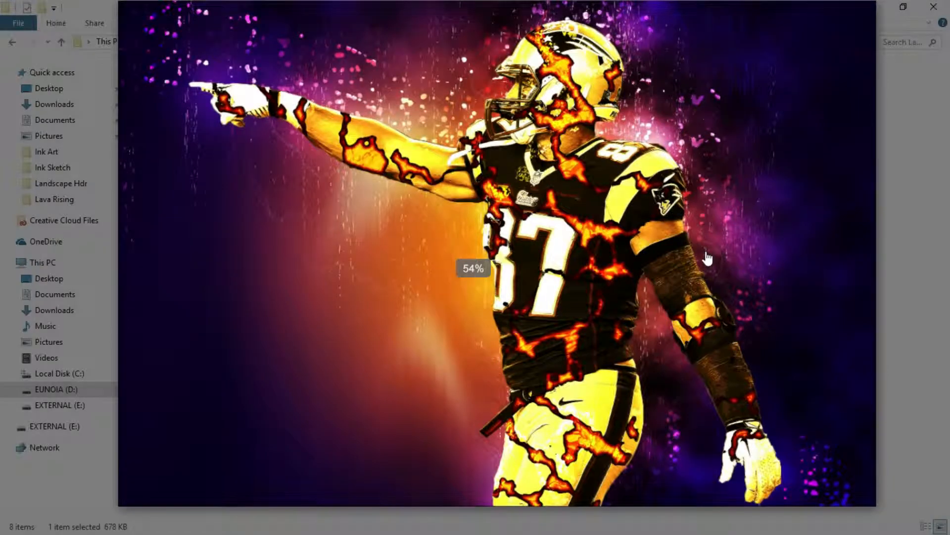
mouse_move(706, 256)
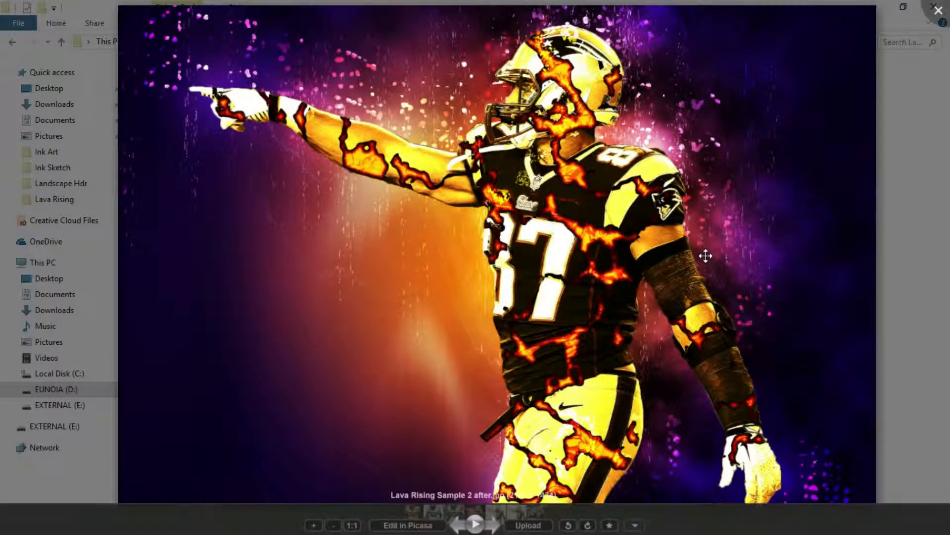
click(936, 7)
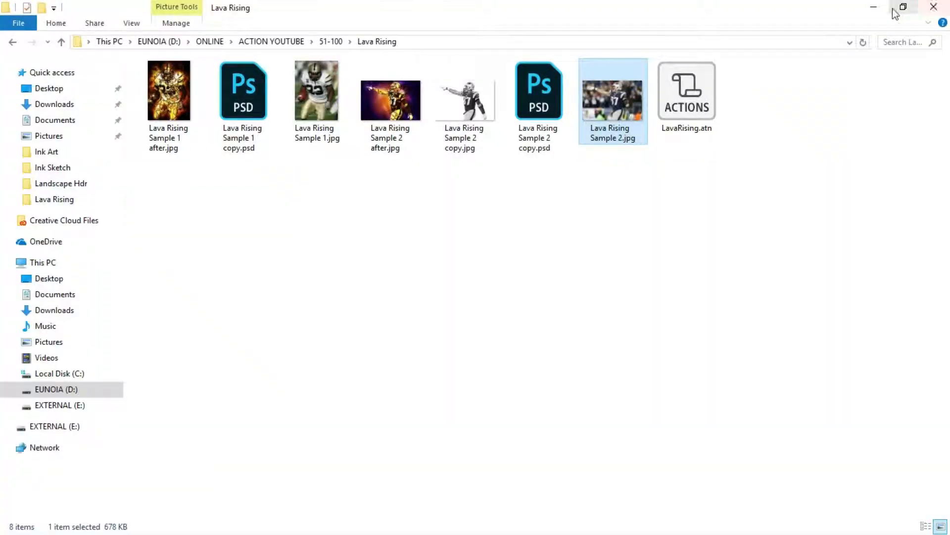
click(871, 9)
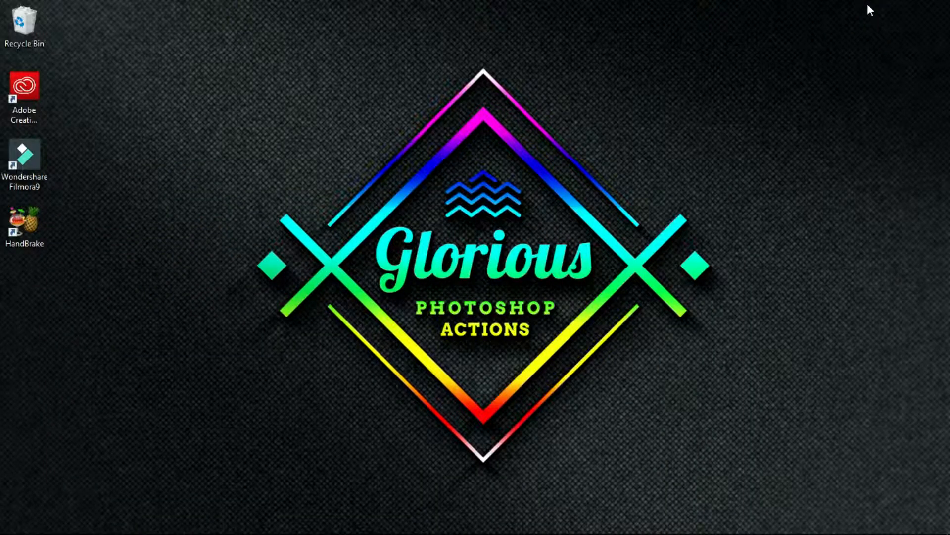